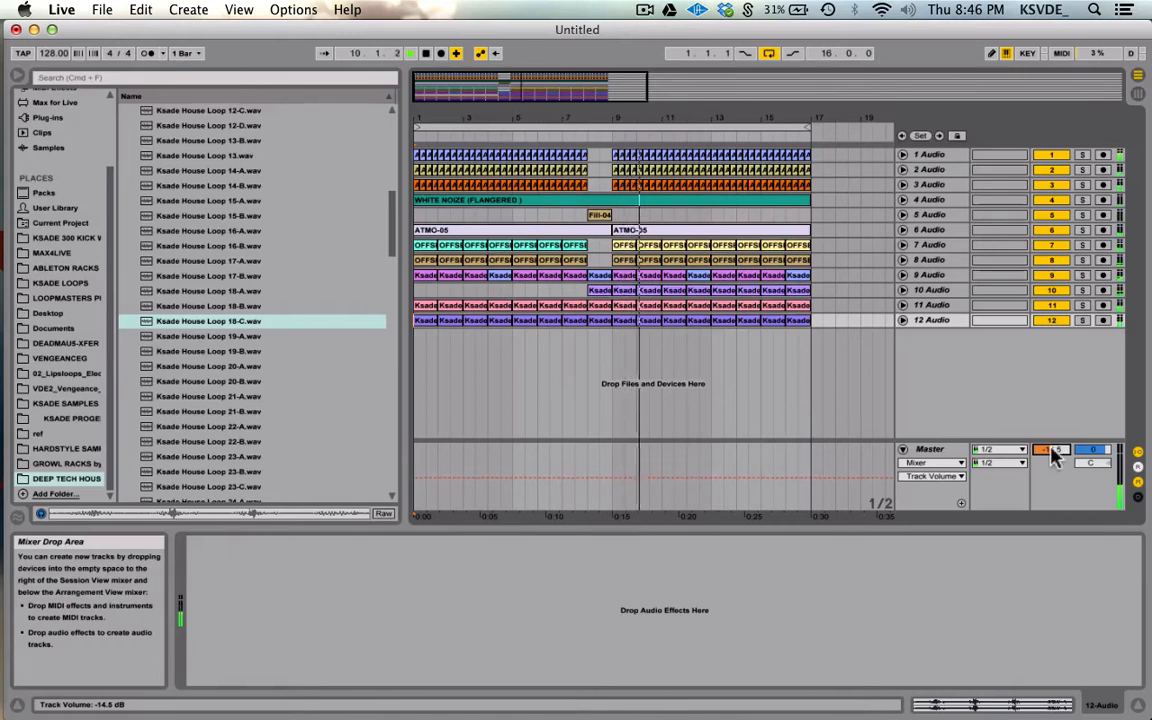
Step: Stop playback and collapse the Ksade House Loops folder to show the top-level sample folders
key("space")
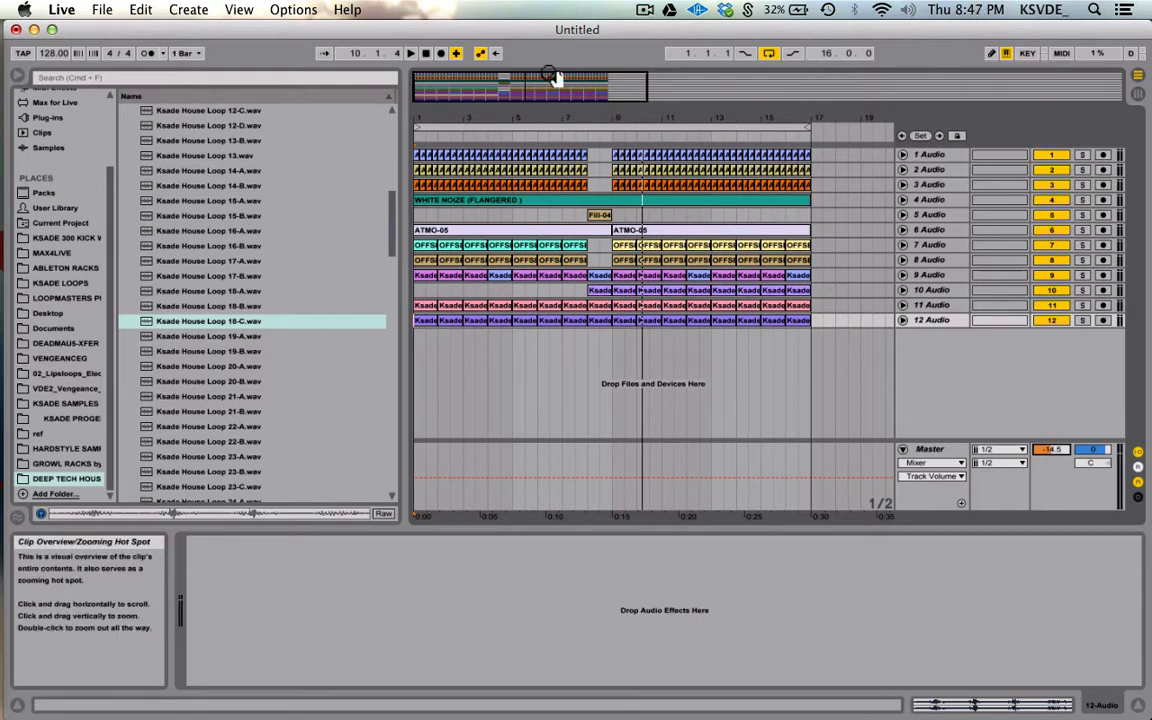
scroll(173, 238, "up", 12)
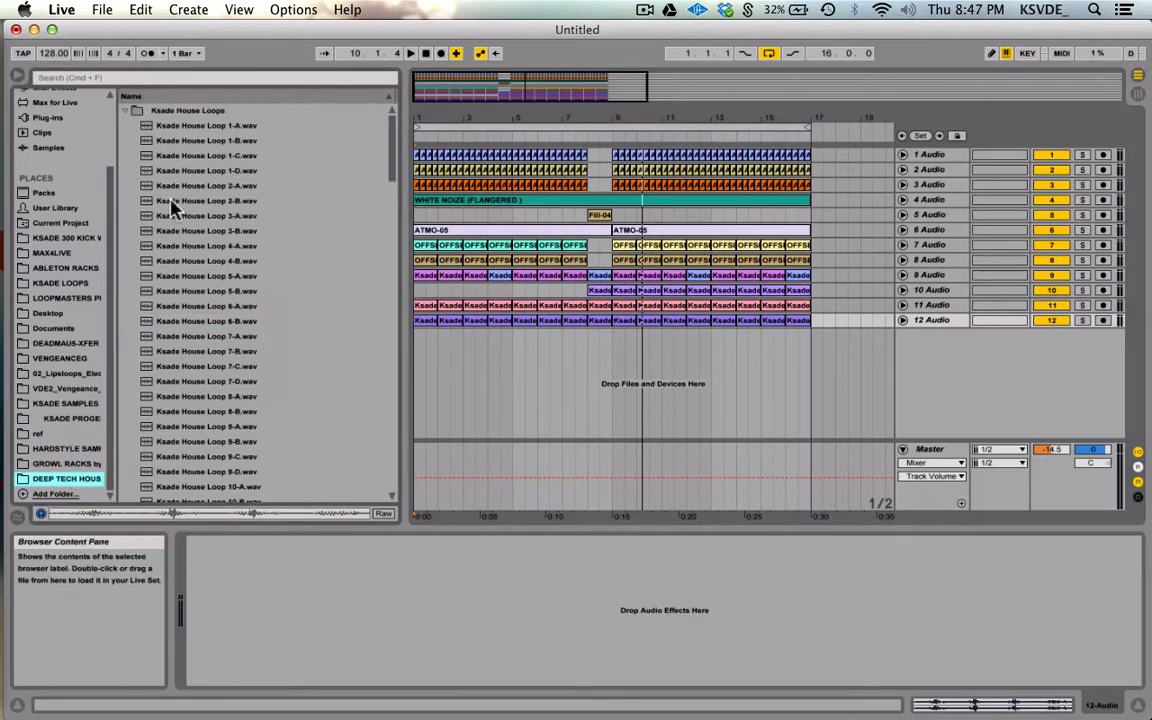
left_click(123, 111)
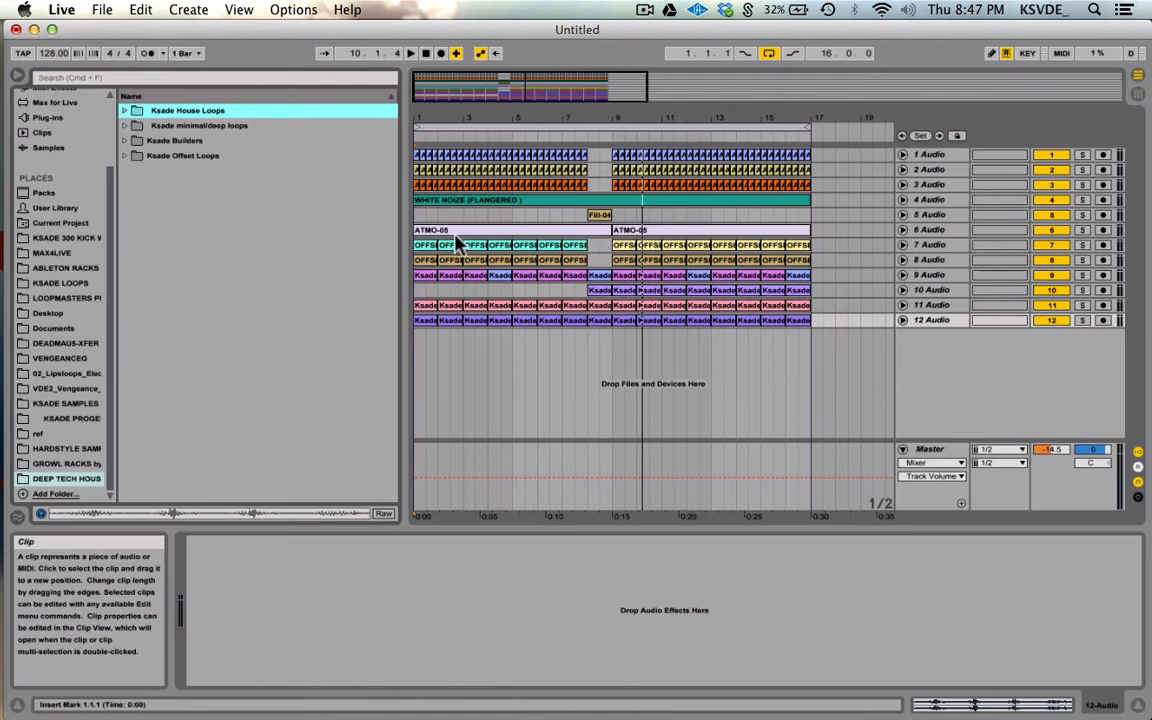
Step: Try clearing all clips on tracks 5 to 12 across bars 1 to 17, and undo the deletion
left_click(424, 246)
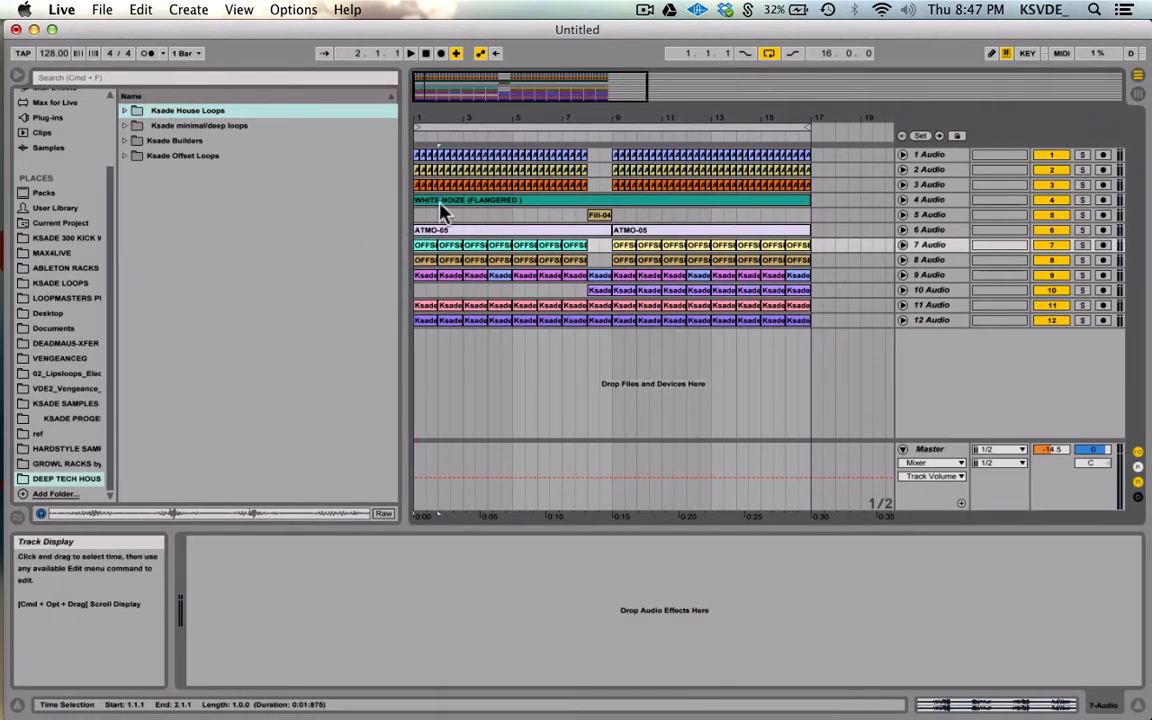
left_click_drag(419, 216, 815, 360)
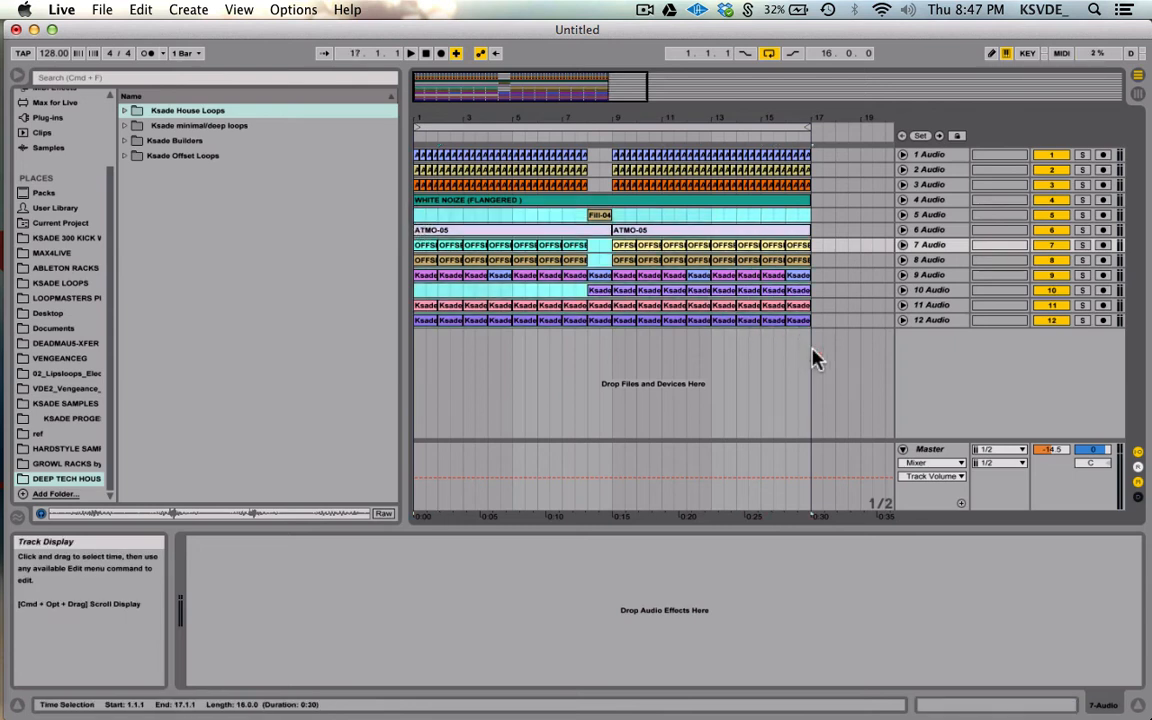
key("Delete")
left_click(674, 320)
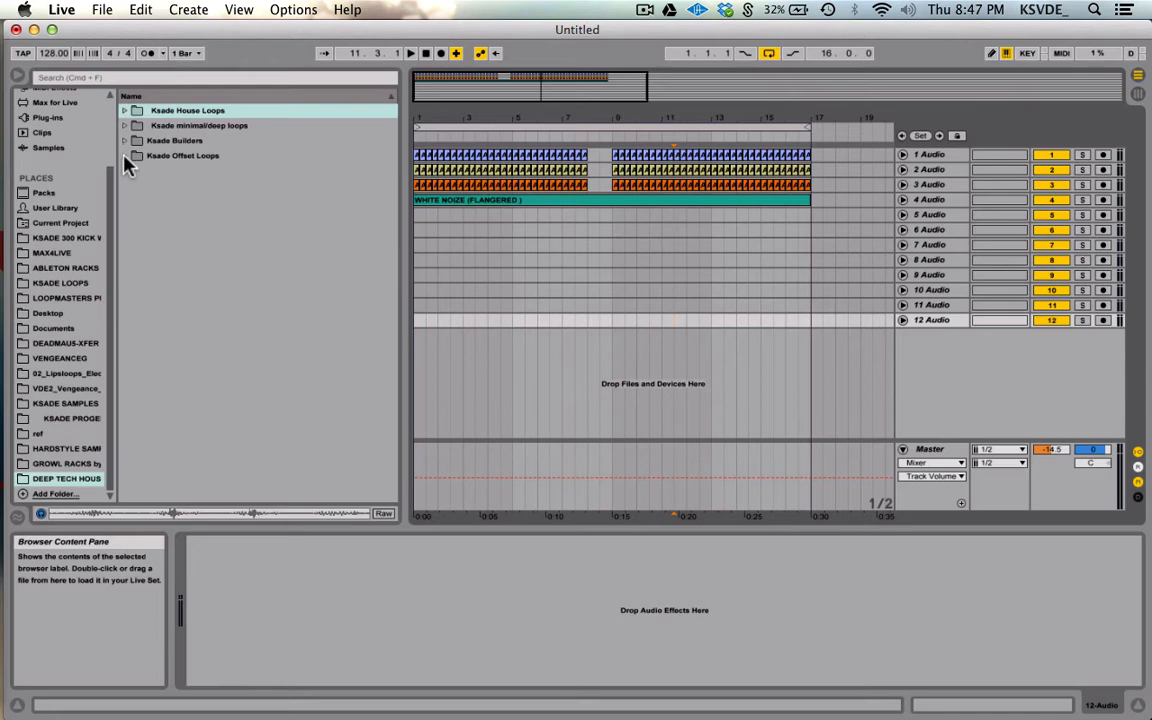
key("super+z")
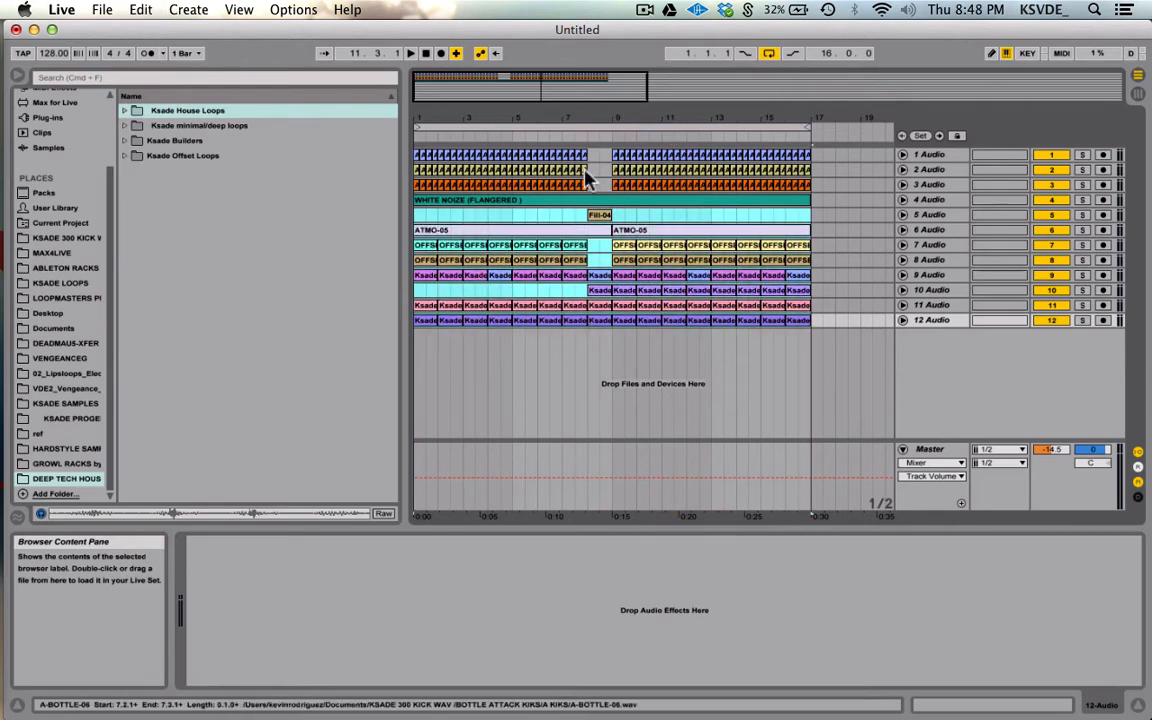
Step: Delete the clips on tracks 5 to 12 from bar 1 up to bar 9
left_click_drag(415, 218, 612, 334)
key("Delete")
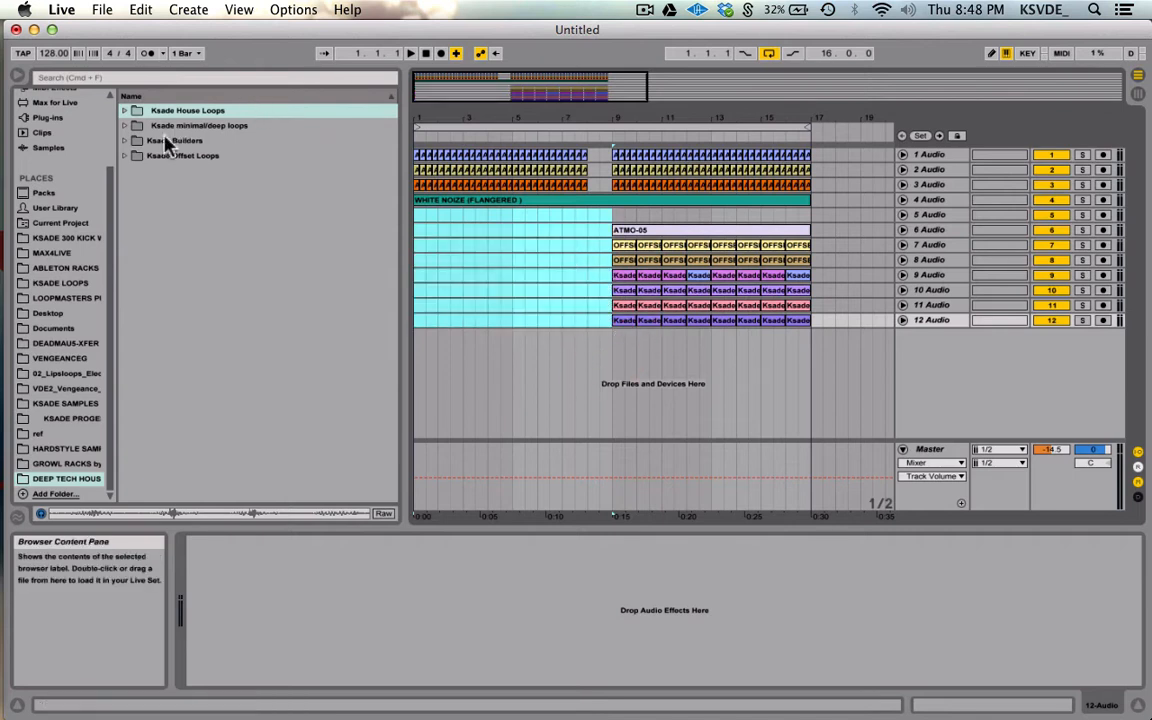
Step: Place the Aminor scale MIDI file from Ksade Builders' Minor Scales folder on a new track below track 12, at about bar 2.3
left_click(124, 140)
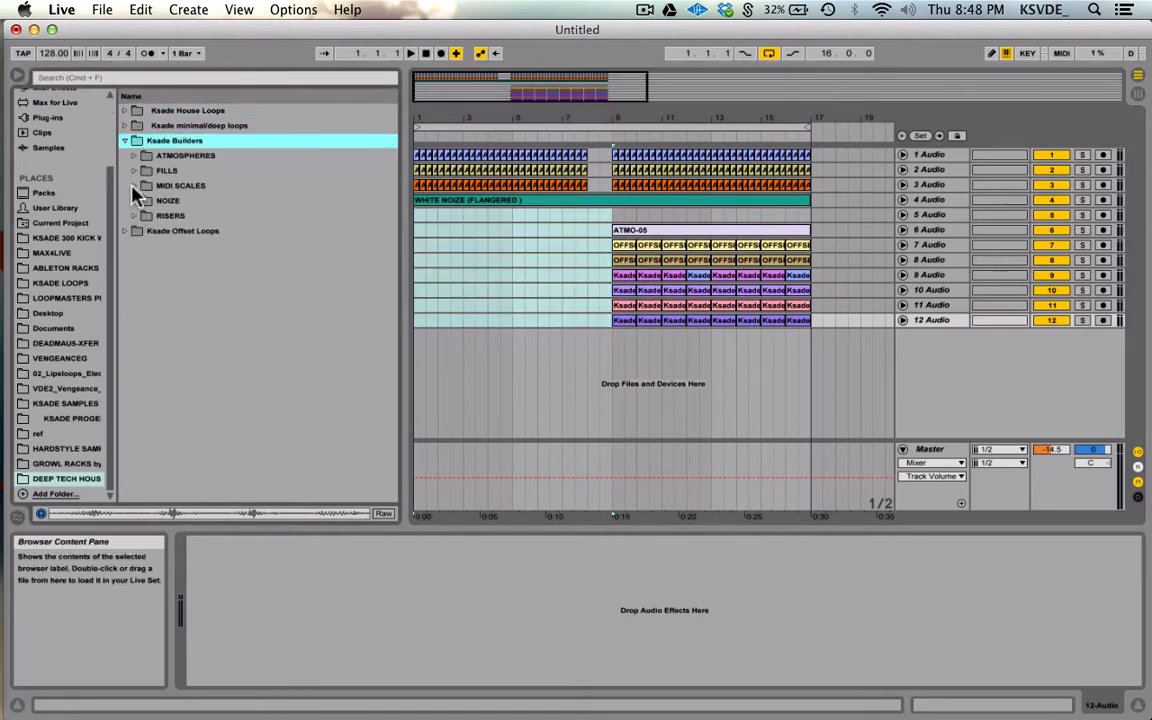
left_click(134, 186)
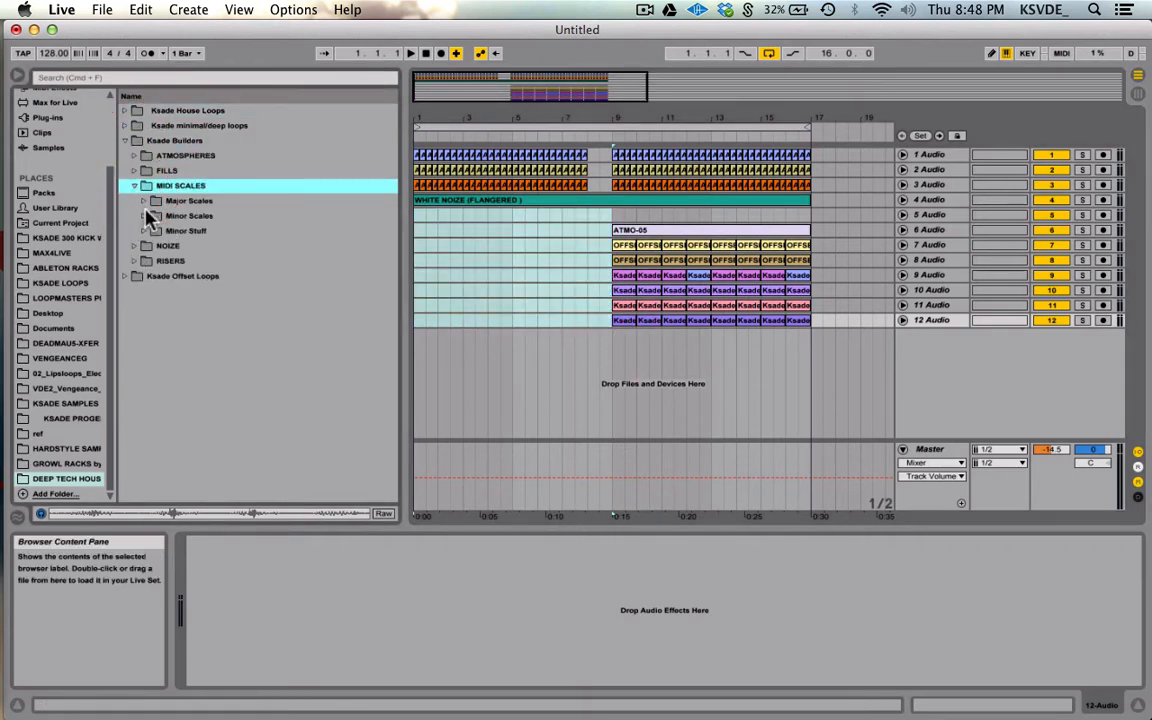
left_click(146, 215)
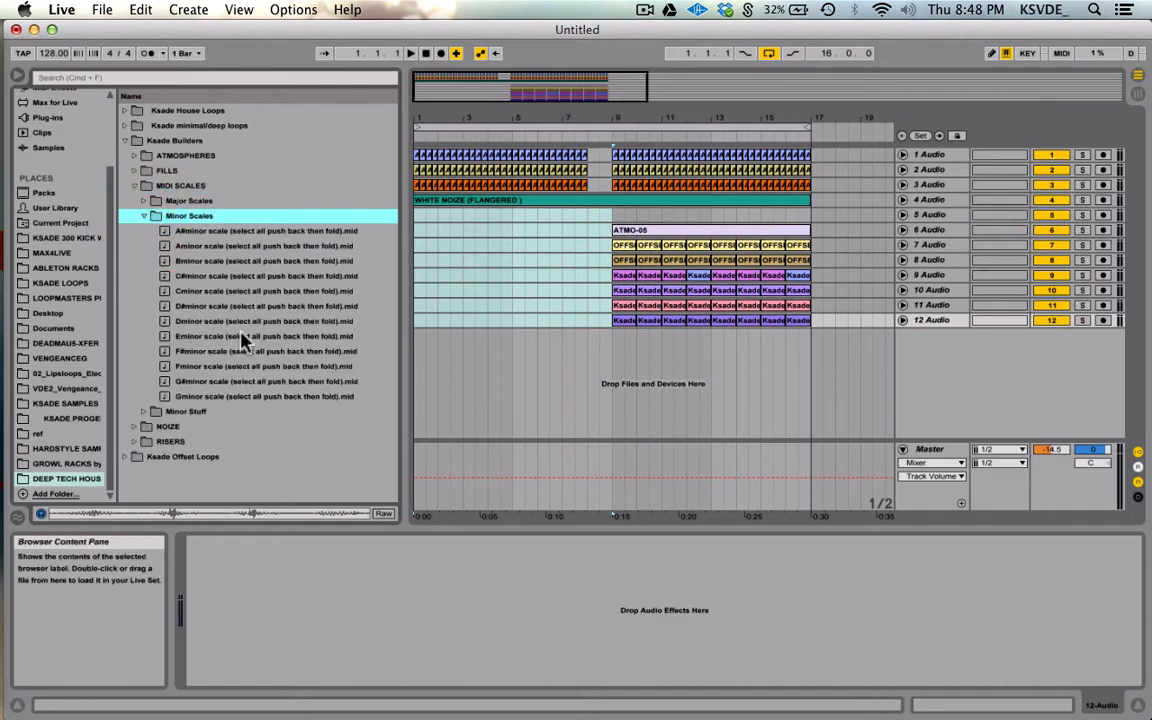
left_click_drag(185, 247, 452, 368)
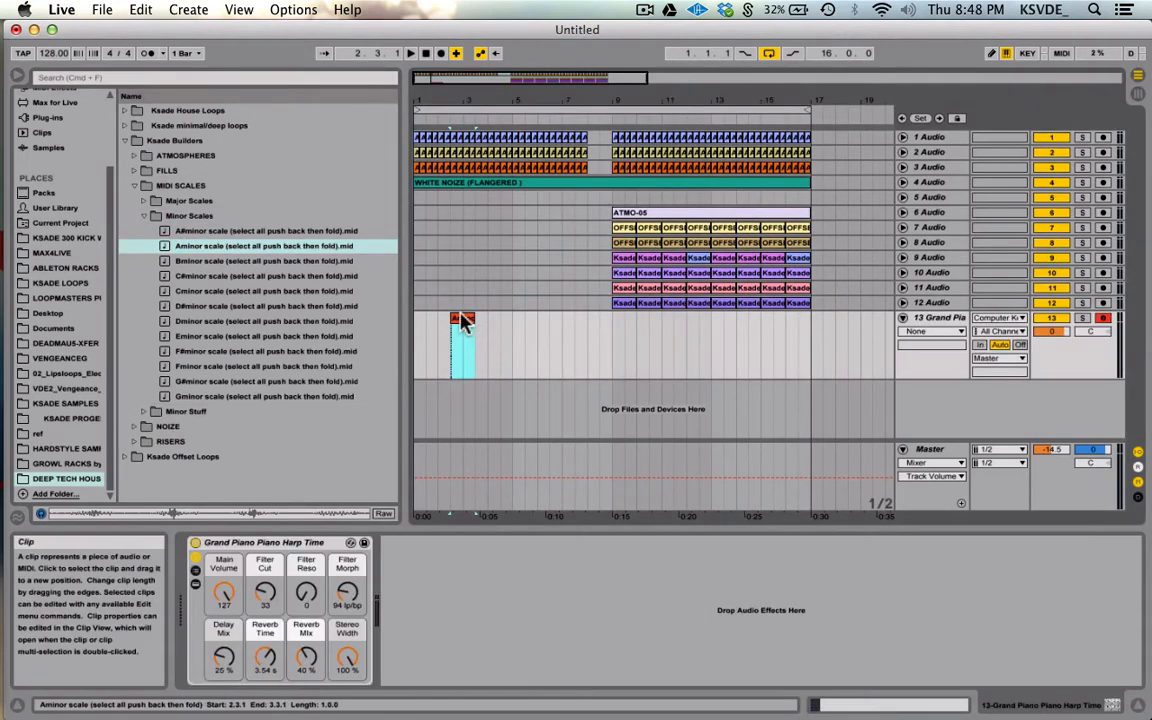
Step: Open the A minor scale clip's notes, select them all and push them back before the clip start
double_click(465, 316)
left_click(507, 543)
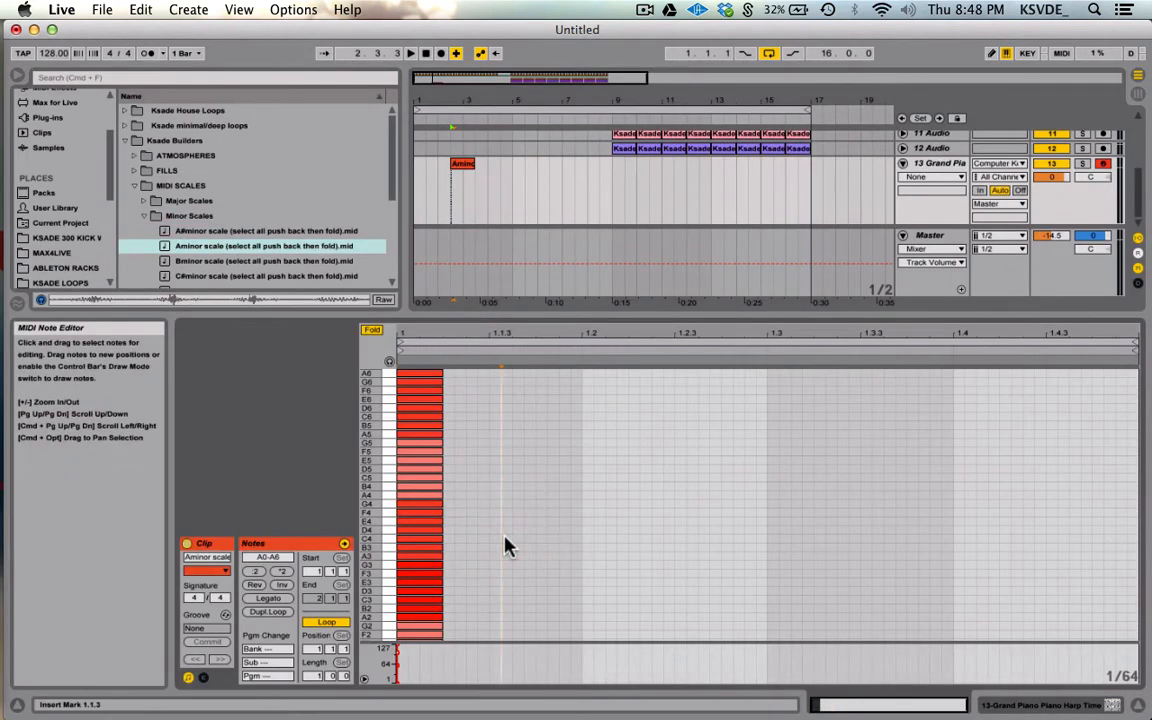
key("super+a")
key("shift+Left")
key("shift+Left")
key("shift+Left")
key("Left")
key("Left")
key("Left")
key("Left")
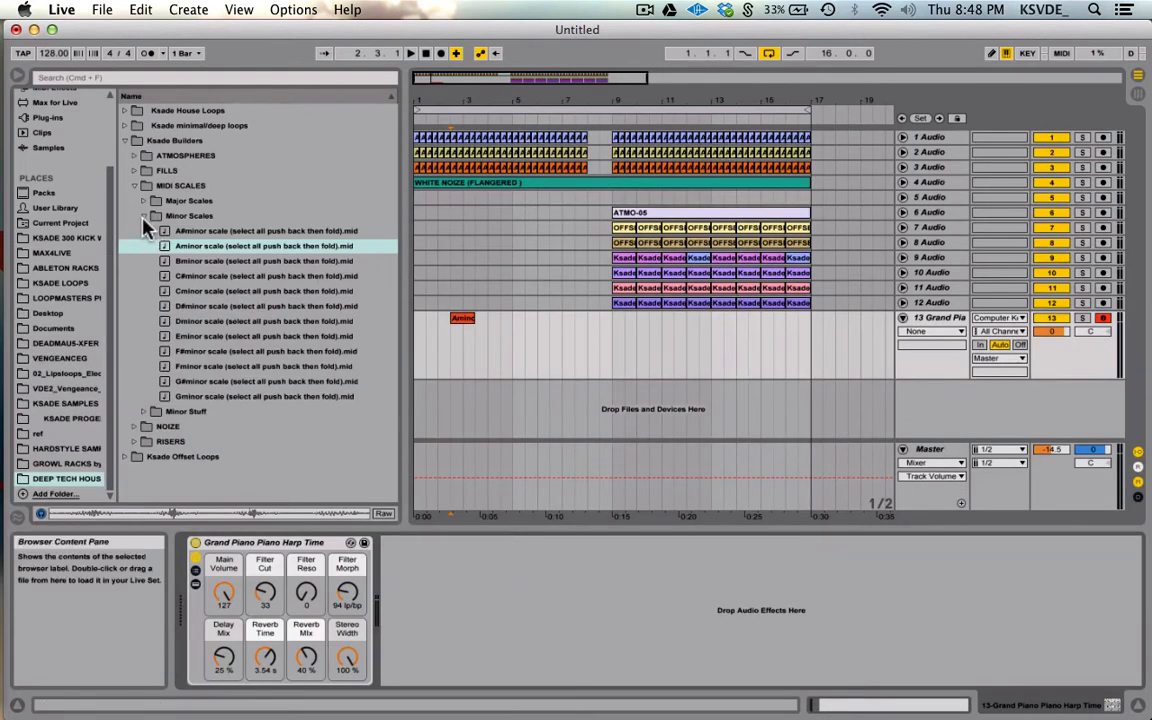
Step: Collapse the Minor Scales folder and delete the Grand Piano track holding the scale clip
left_click(143, 217)
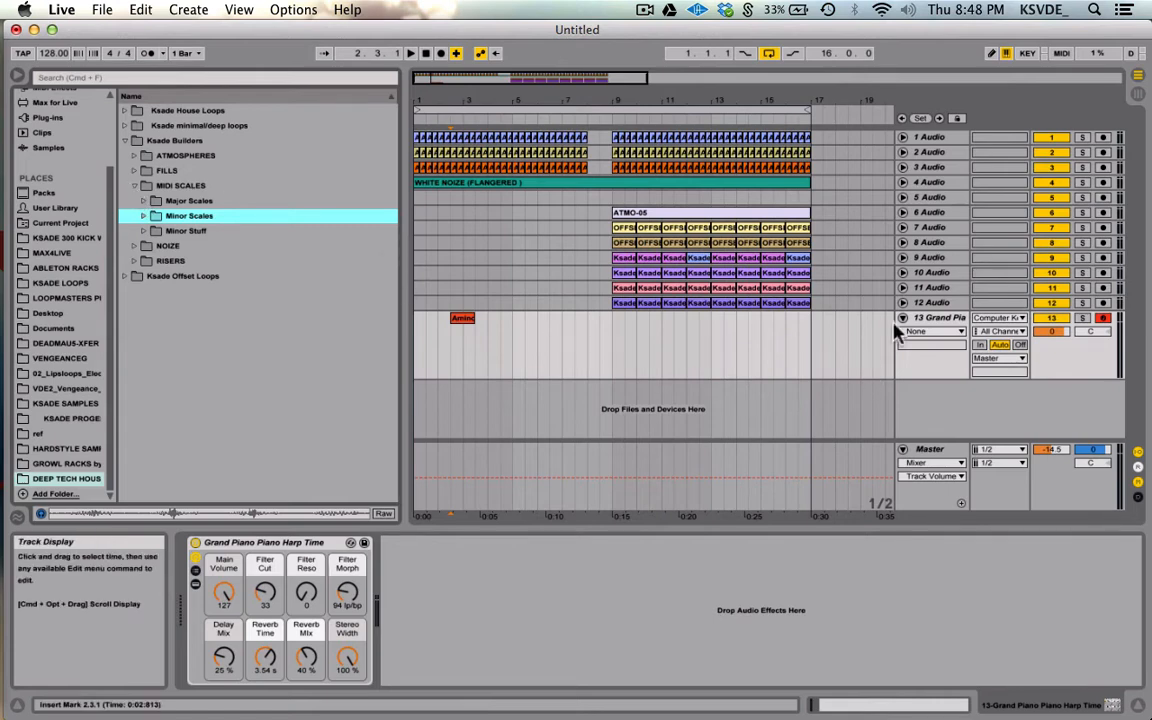
left_click(930, 317)
key("Delete")
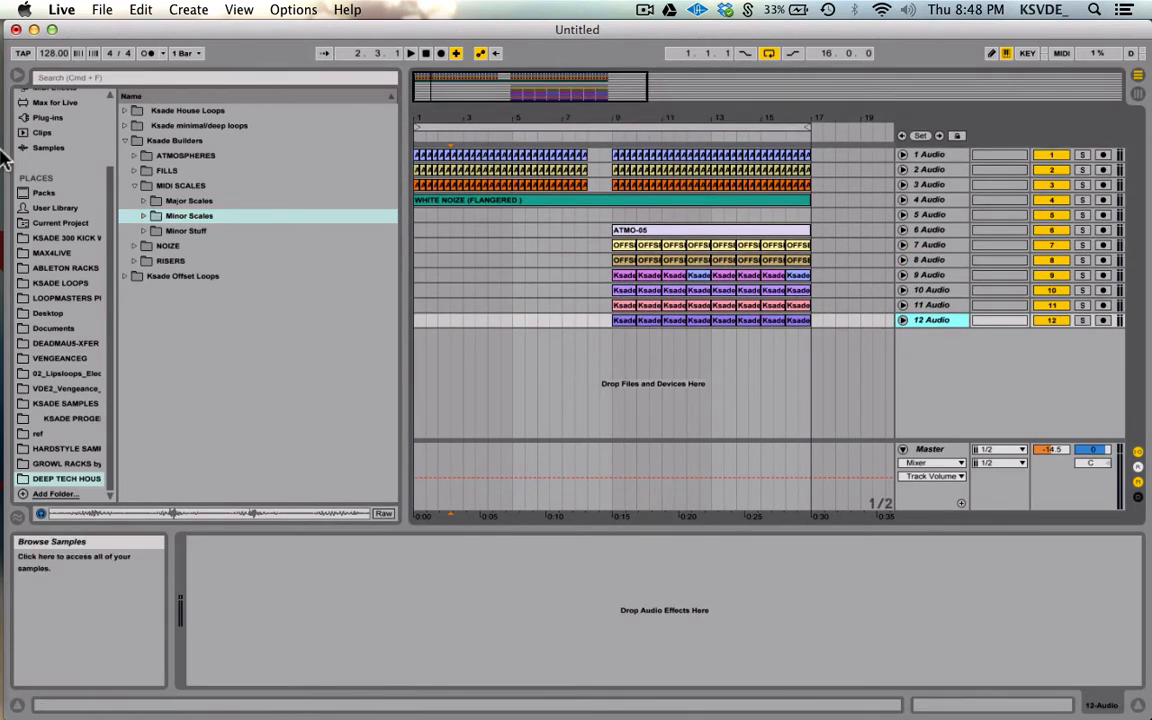
Step: Look through the samples in the NOIZE and RISERS folders and check the white noise clip on track 4
left_click(135, 185)
left_click(133, 201)
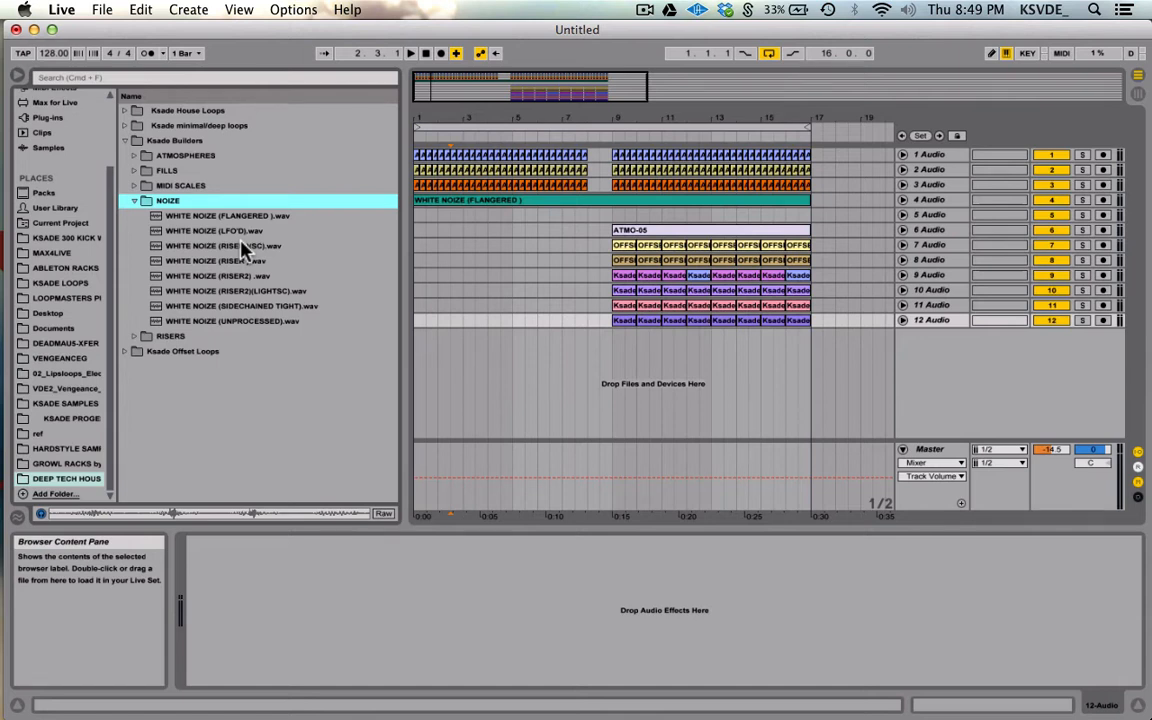
left_click(492, 199)
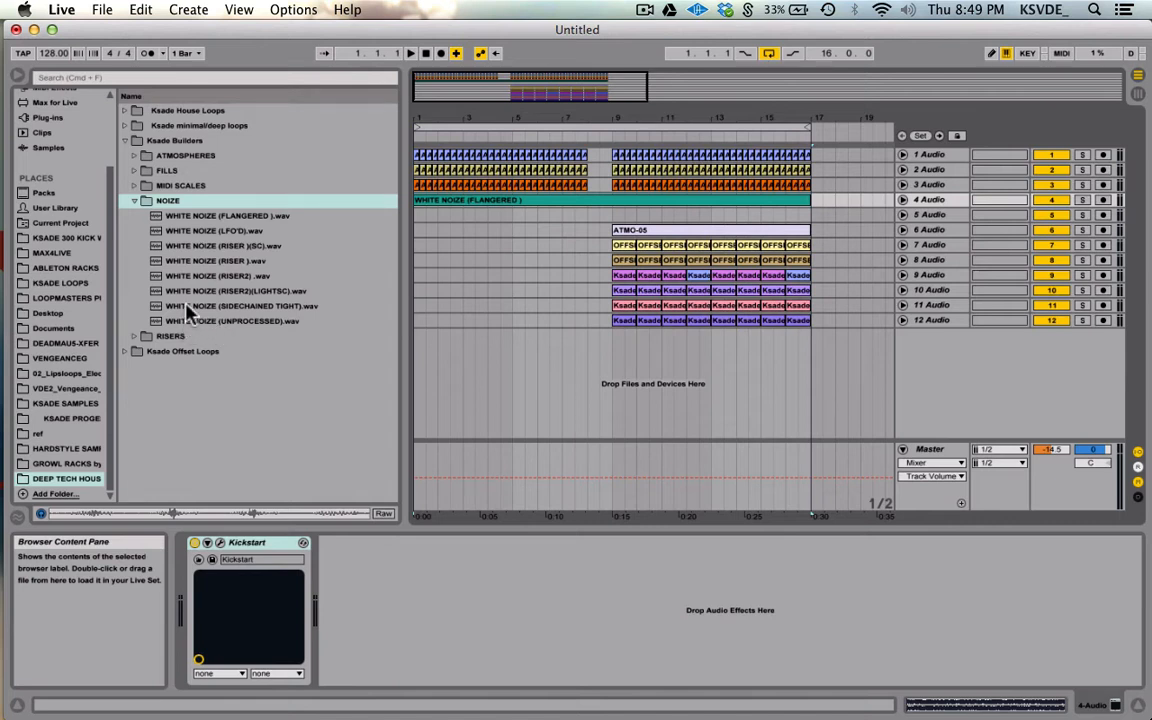
left_click(135, 201)
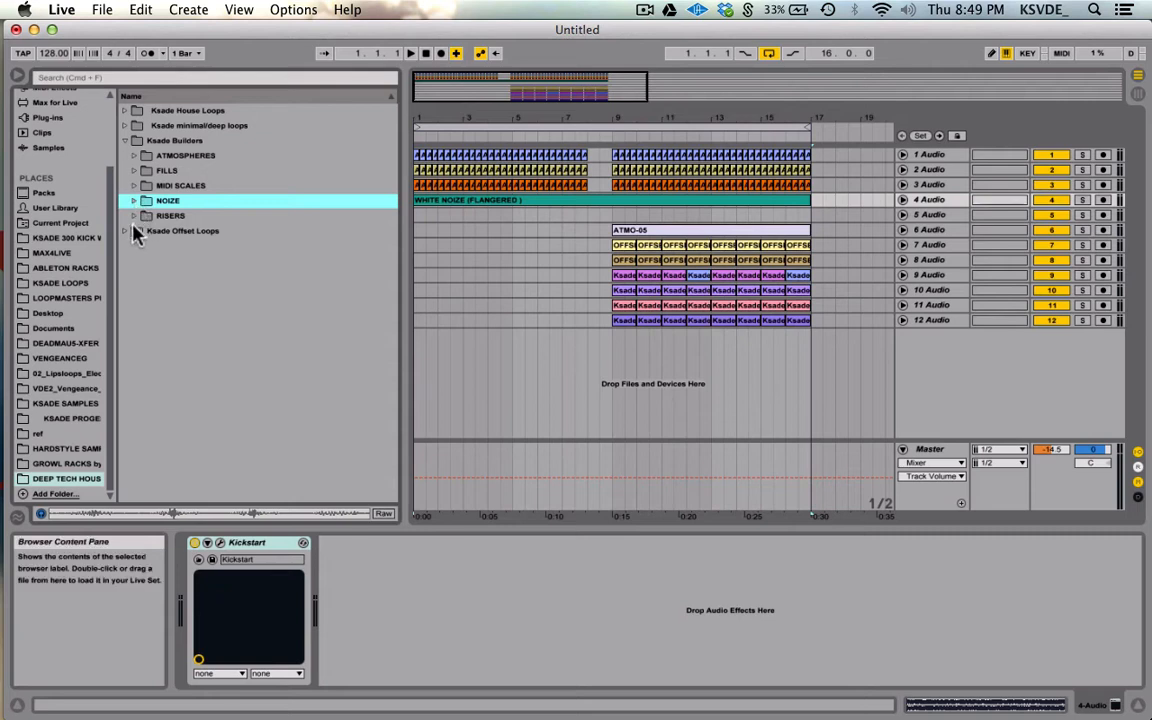
left_click(135, 216)
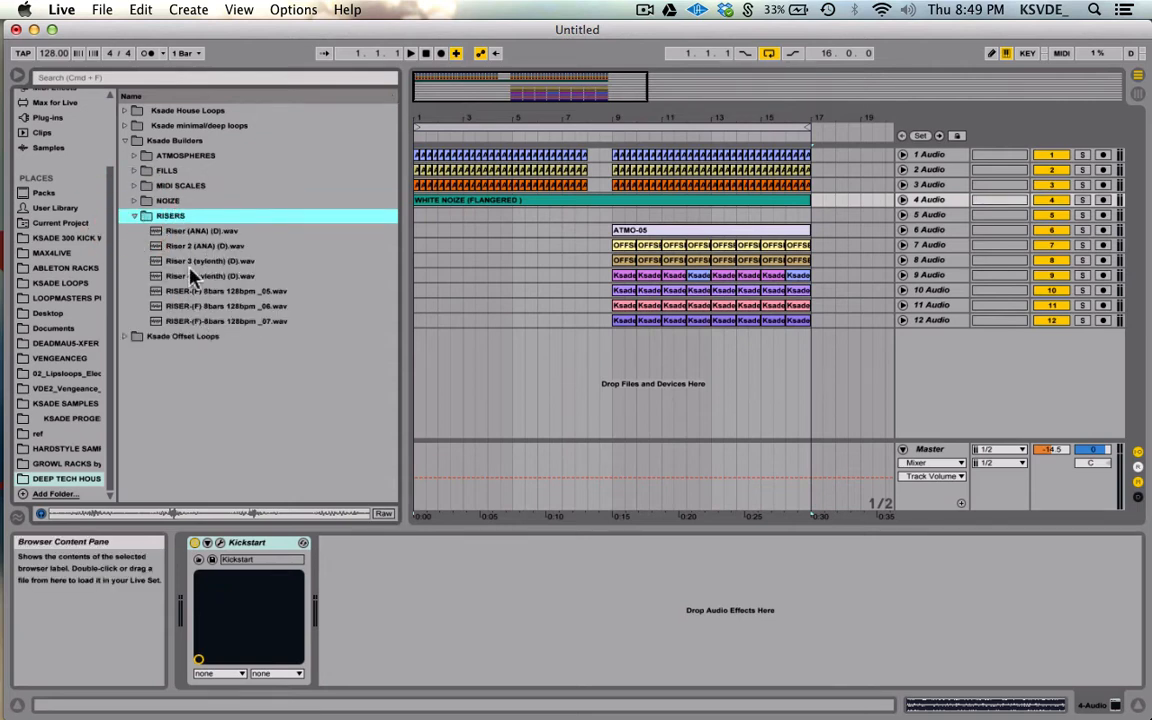
left_click(135, 216)
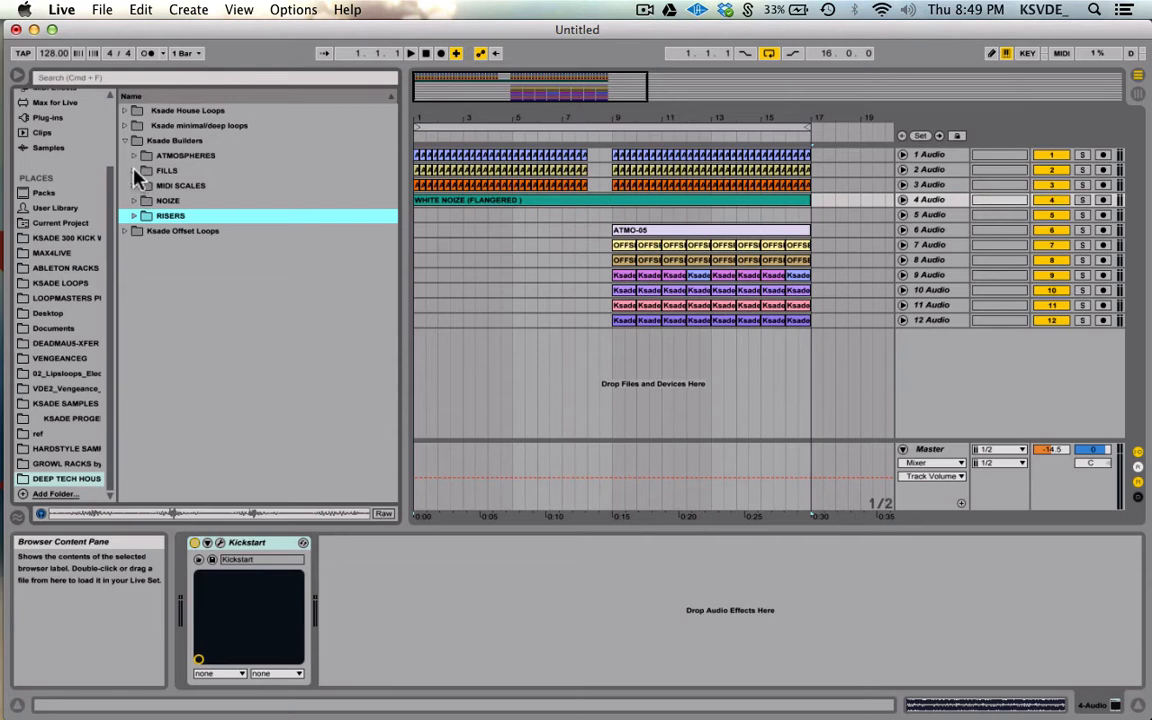
Step: Open the FILLS folder and preview the samples from Fill-01 through Fill-04
left_click(135, 172)
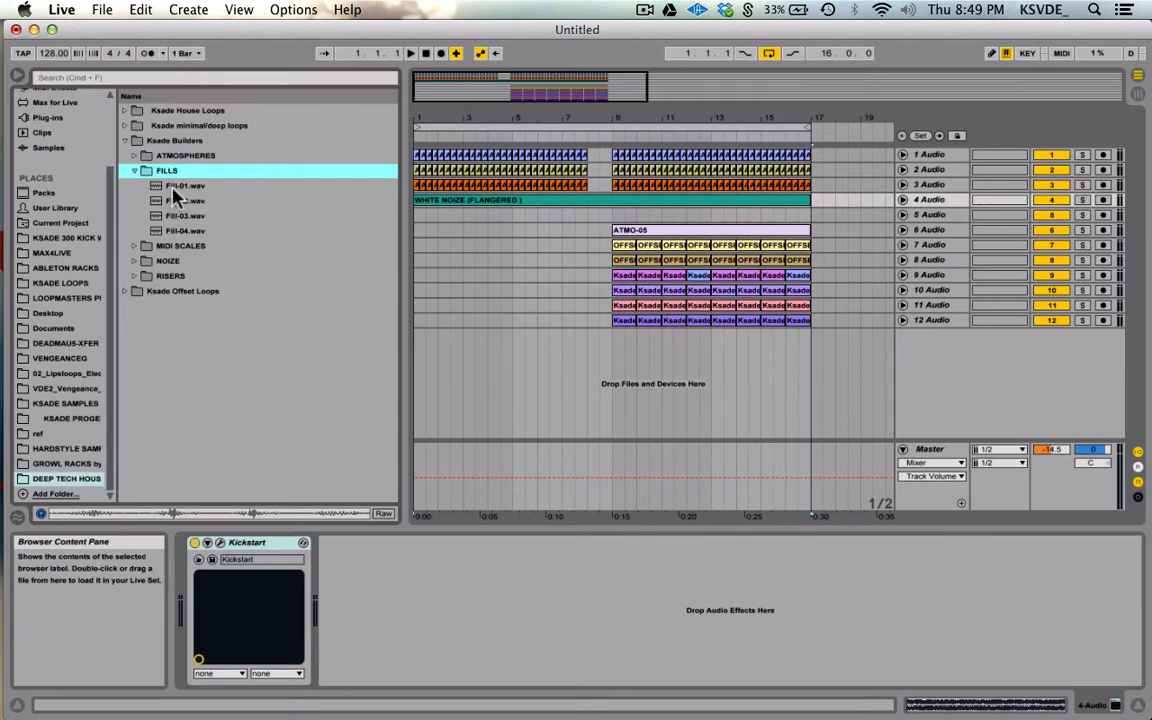
left_click(175, 188)
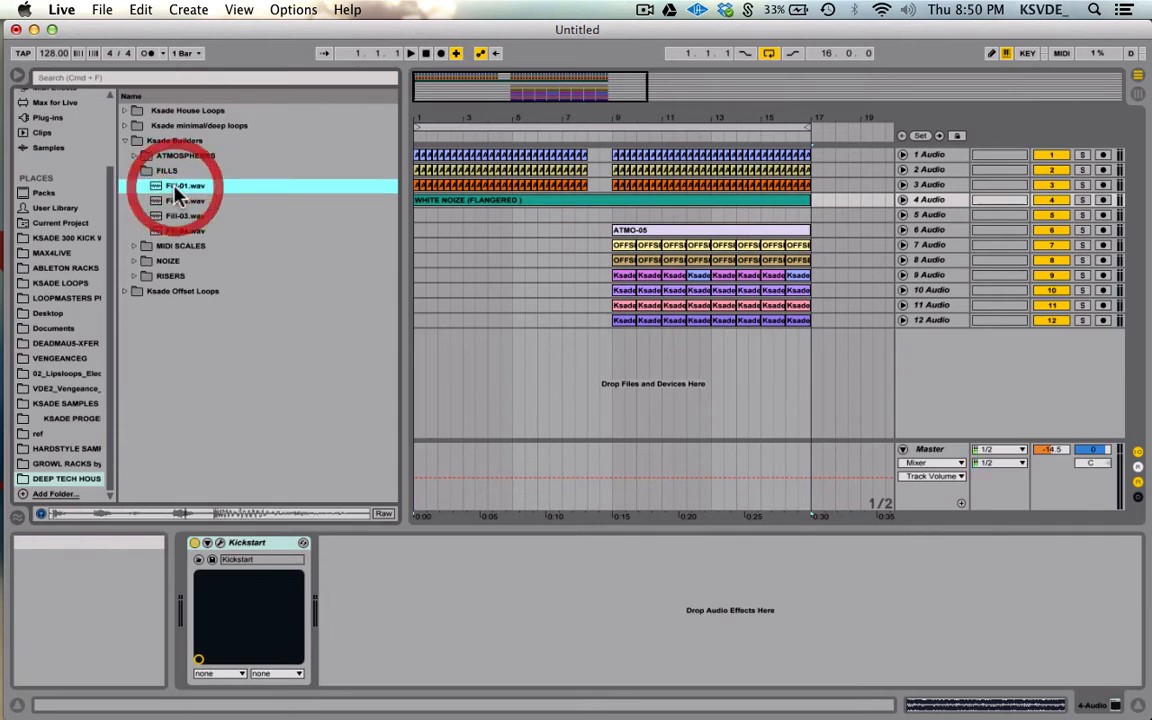
key("Down")
key("Down")
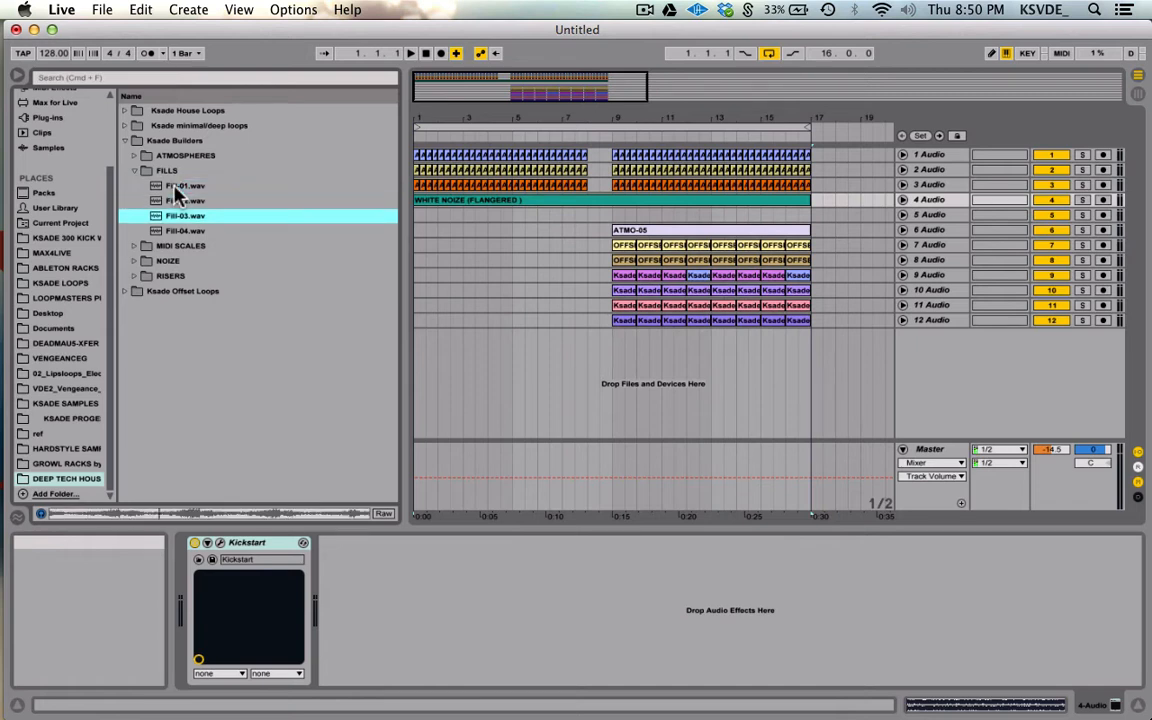
key("Down")
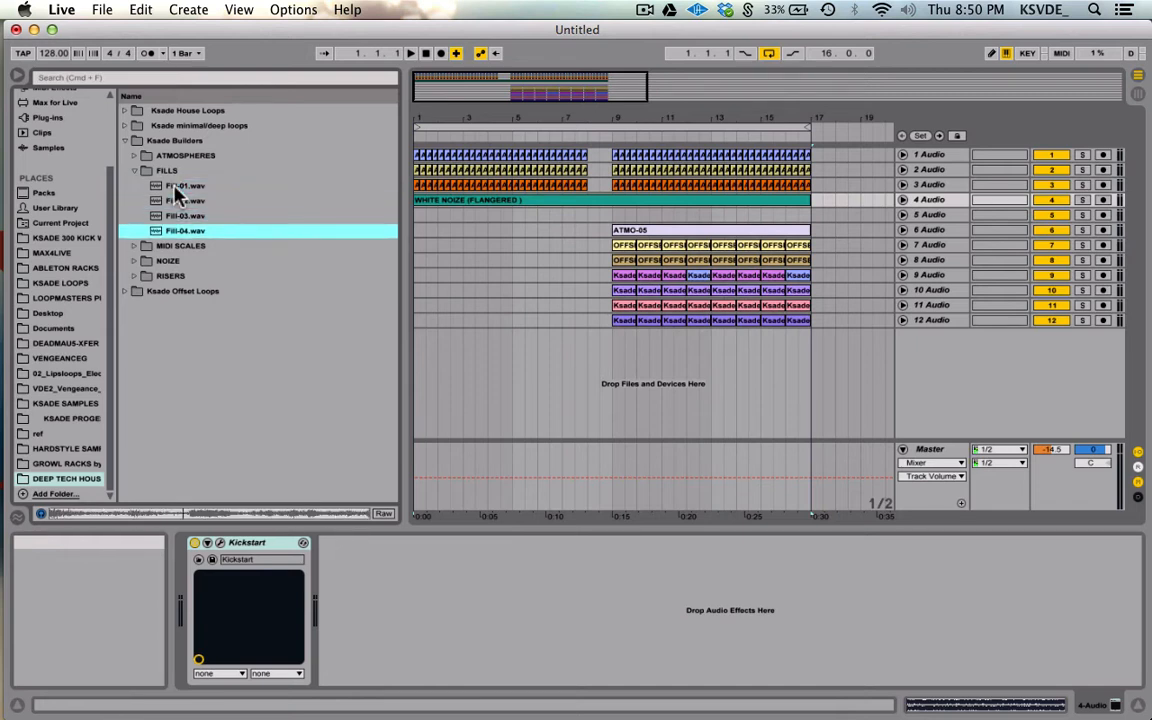
Step: Place Fill-04.wav on track 5 at bar 8 and play the transition from bar 7.3
left_click_drag(182, 231, 595, 222)
left_click(578, 222)
key("space")
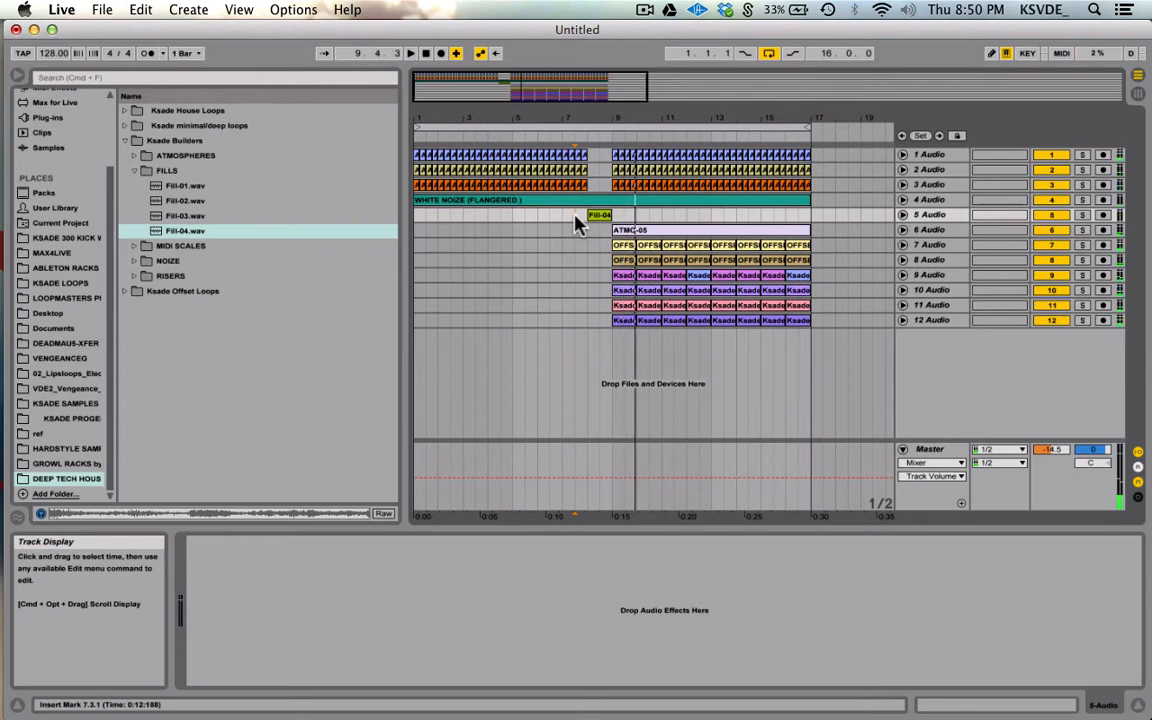
key("space")
Step: Copy the clips on tracks 6 to 12 from bars 9–17 back to bar 1
left_click(635, 230)
left_click(799, 321, "shift")
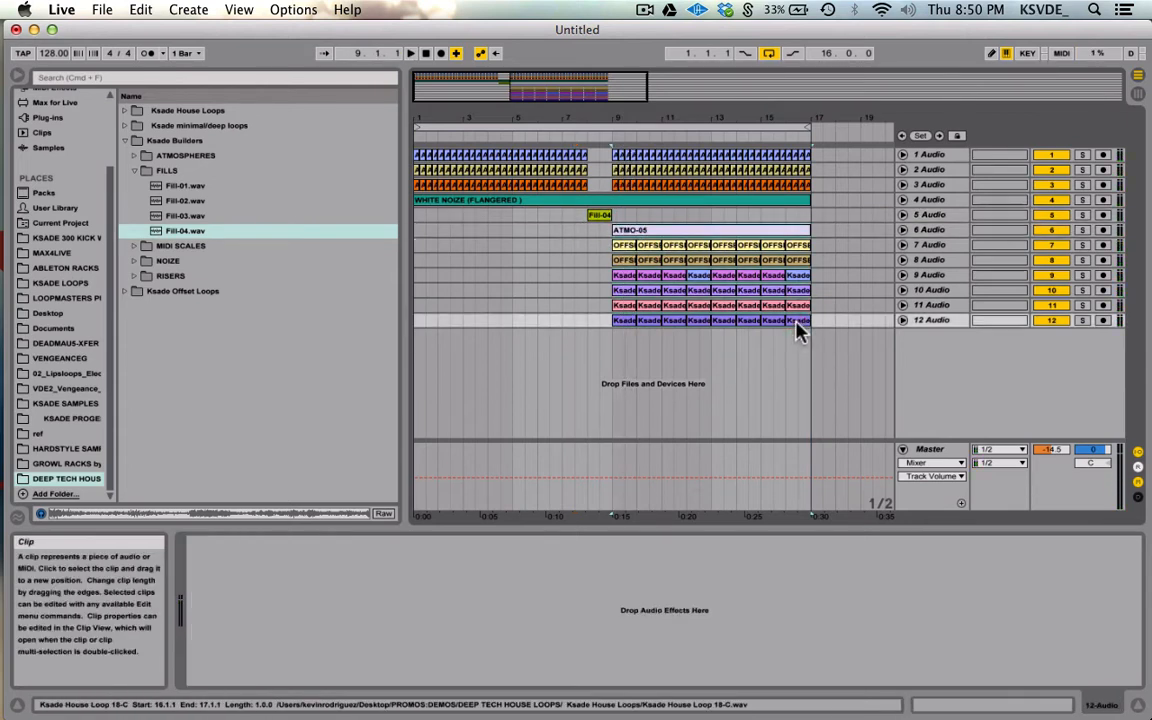
left_click_drag(665, 229, 443, 230)
Step: Open the copied ATMO-05 clip at bar 1 and toggle its sample's Reverse setting
double_click(443, 230)
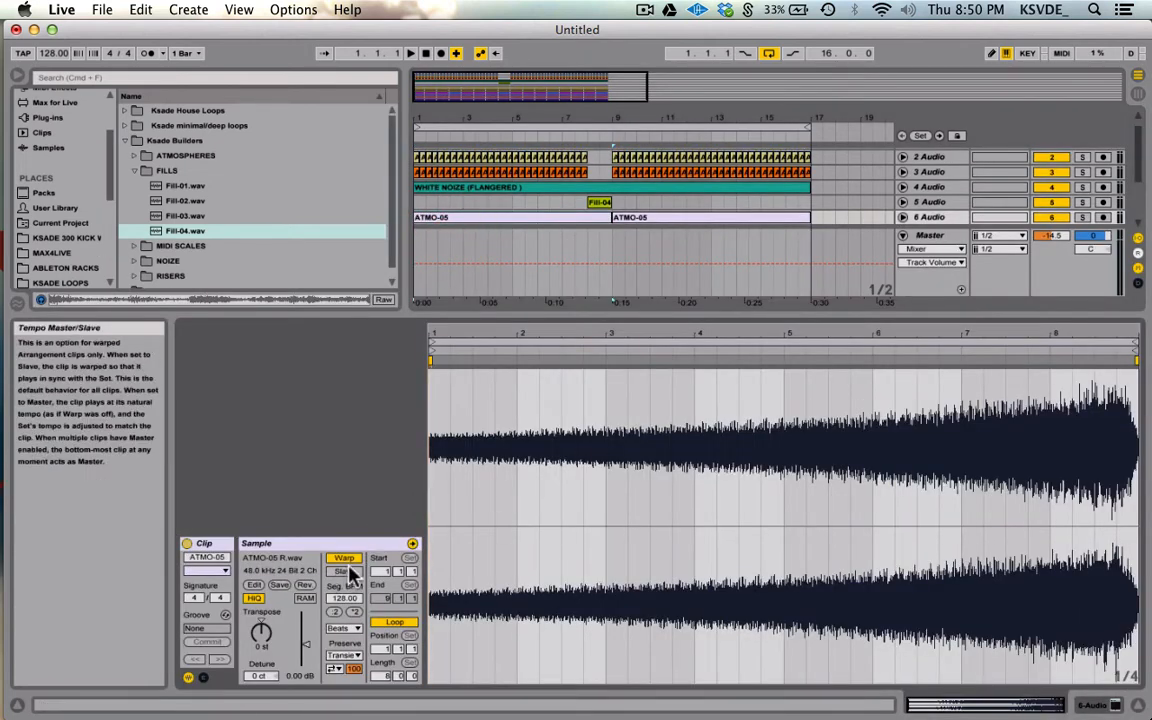
left_click(302, 586)
key("shift+Tab")
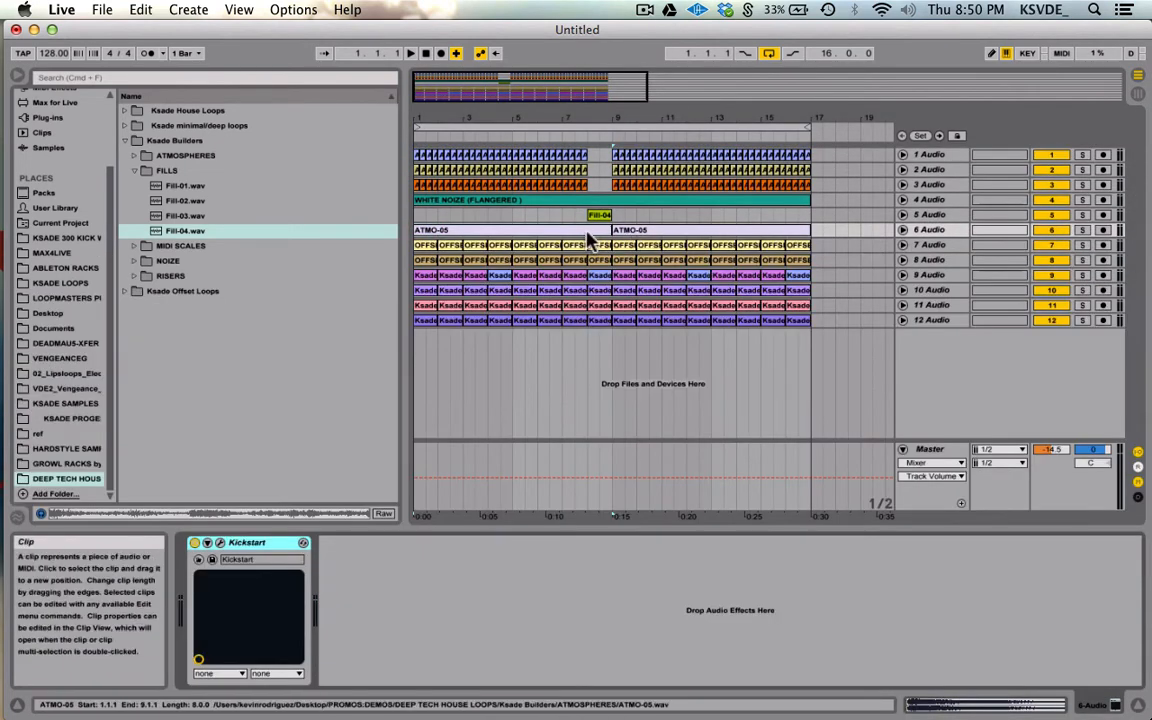
Step: Remove the bar 8 clips from tracks 7 to 9 and play the transition from bar 7
left_click(596, 245)
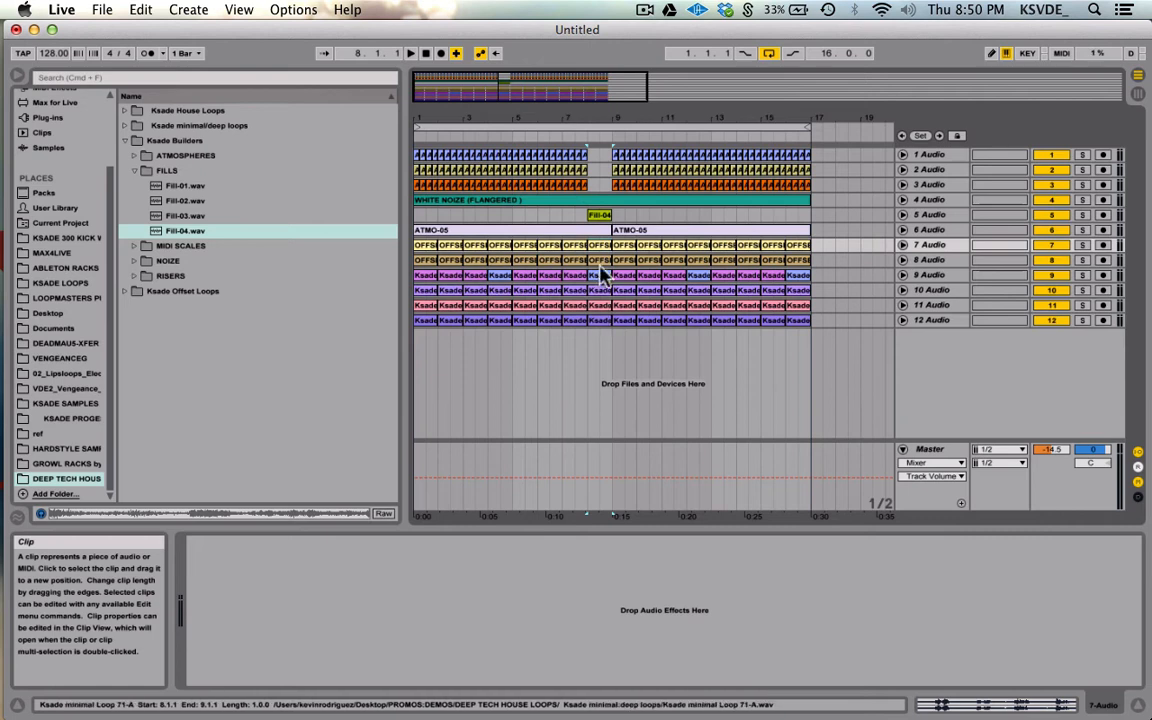
left_click(604, 275, "shift")
left_click(566, 215)
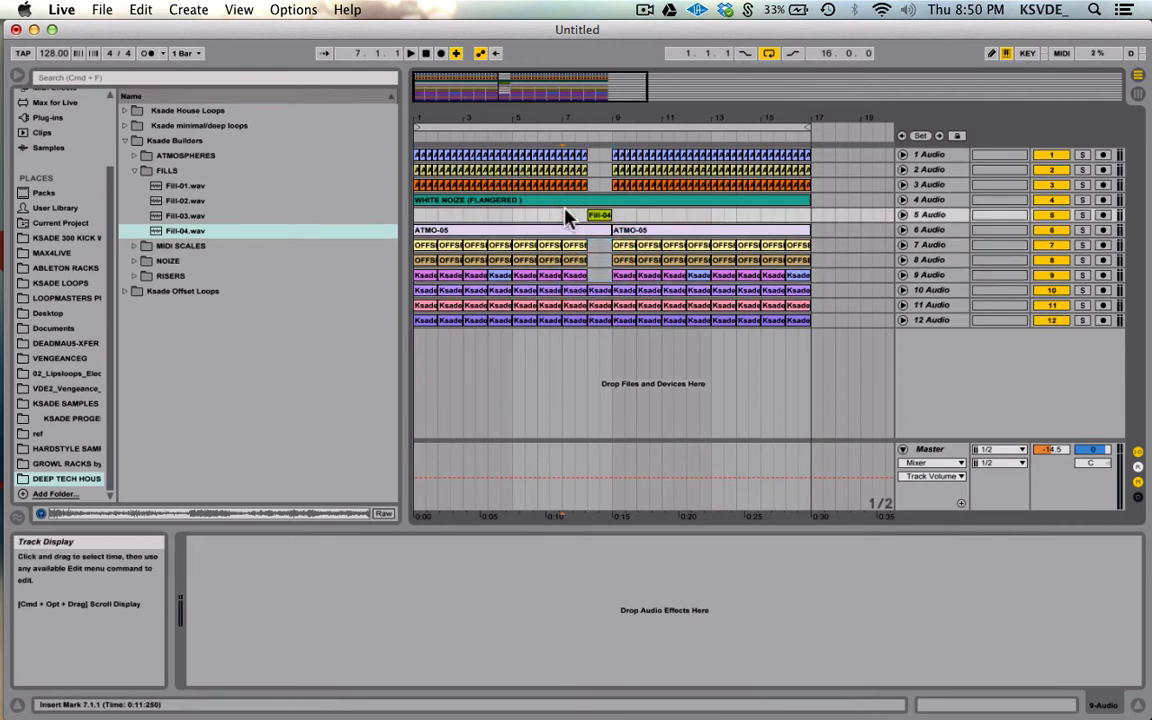
key("space")
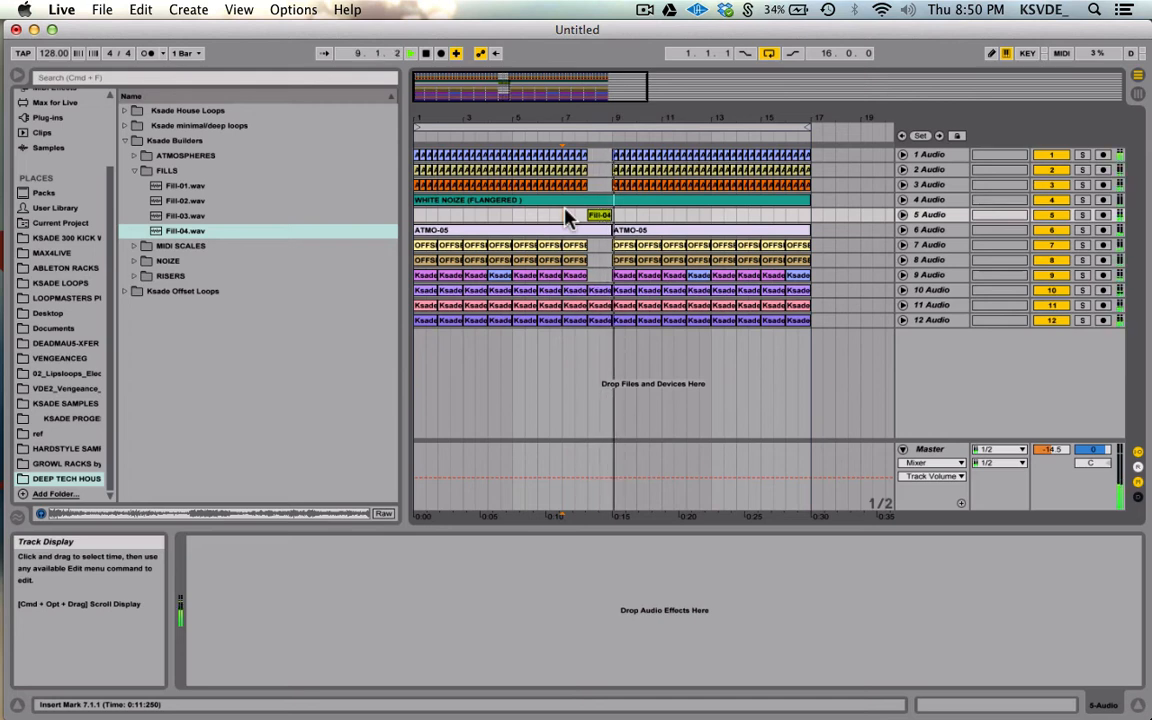
key("space")
Step: Delete the clips on tracks 6 to 12 from bar 1 up to bar 9, keeping the fill on track 5
left_click(532, 231)
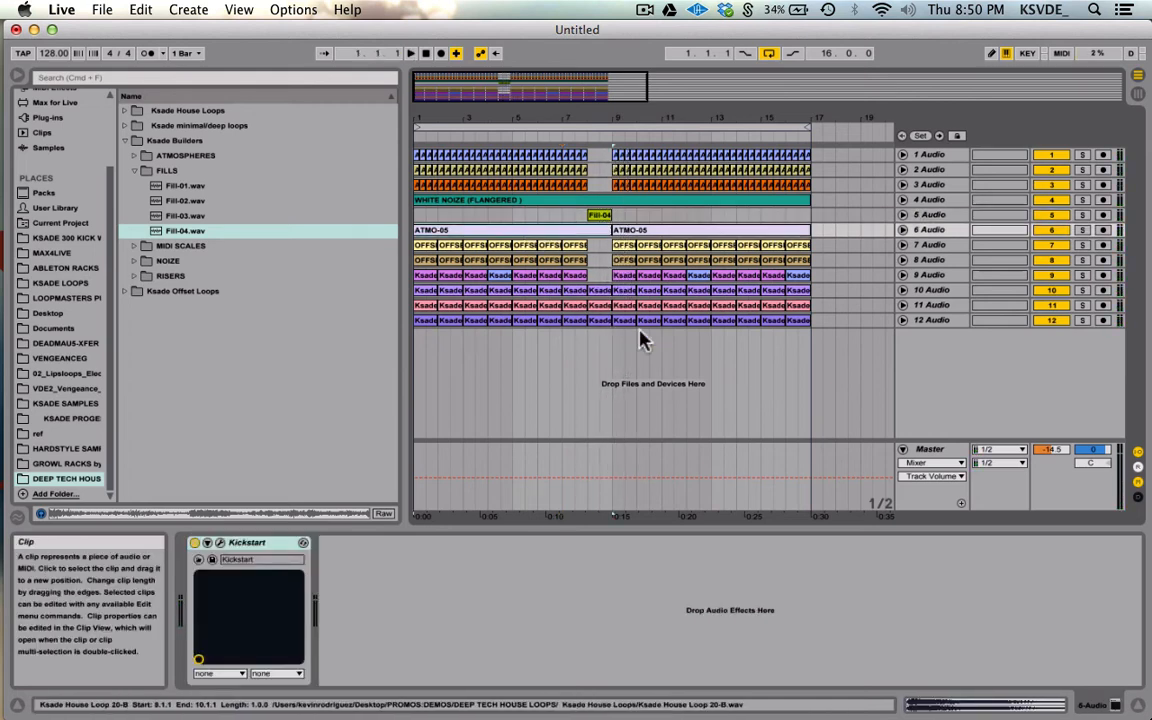
left_click(600, 322, "shift")
left_click(540, 287)
key("Delete")
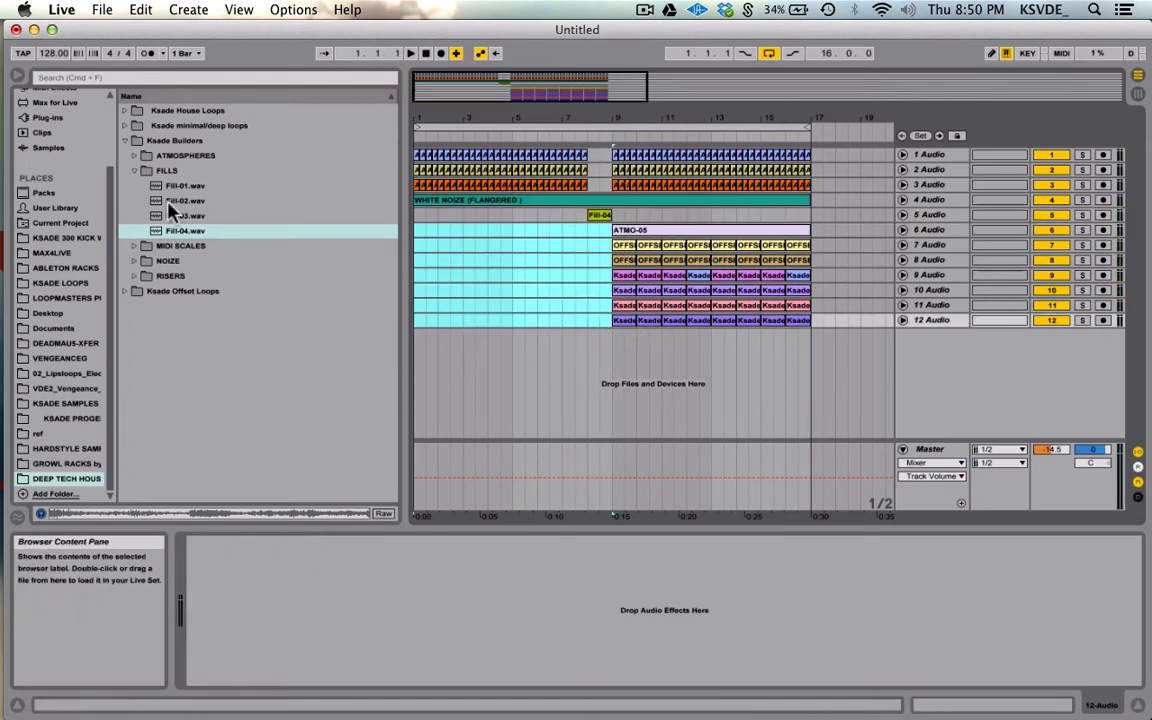
Step: Audition the atmosphere samples in the ATMOSPHERES folder from ATMO-01.wav through ATMO-11.wav
left_click(134, 170)
left_click(134, 155)
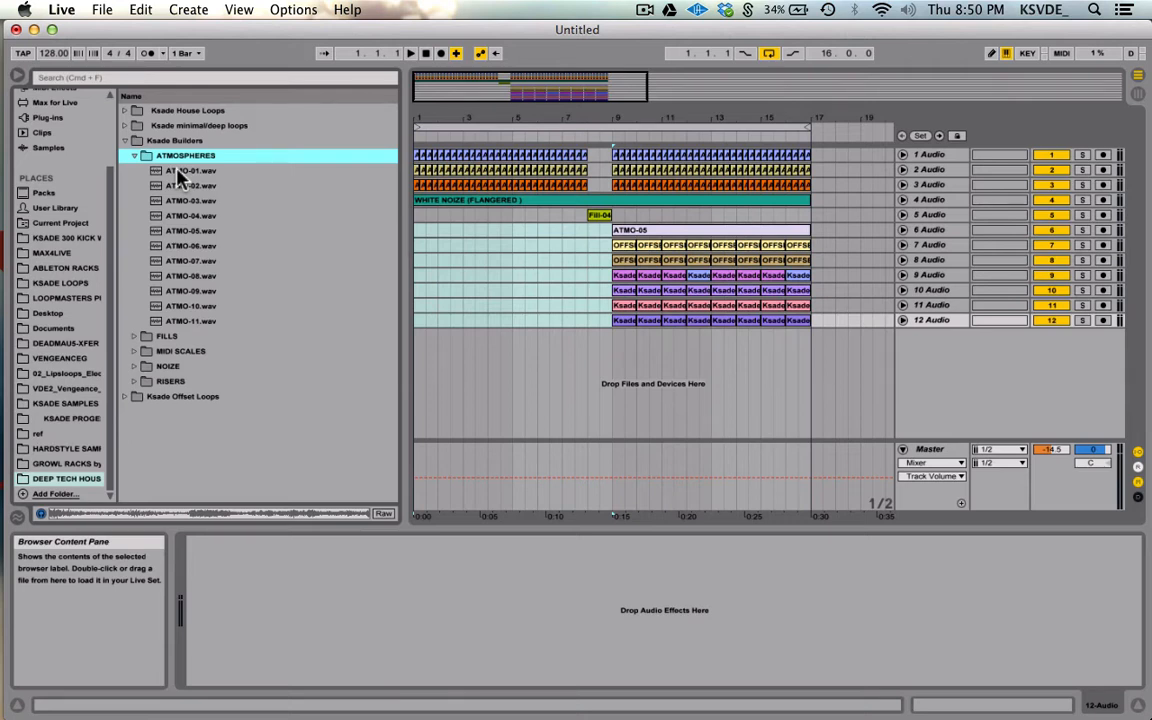
left_click(181, 172)
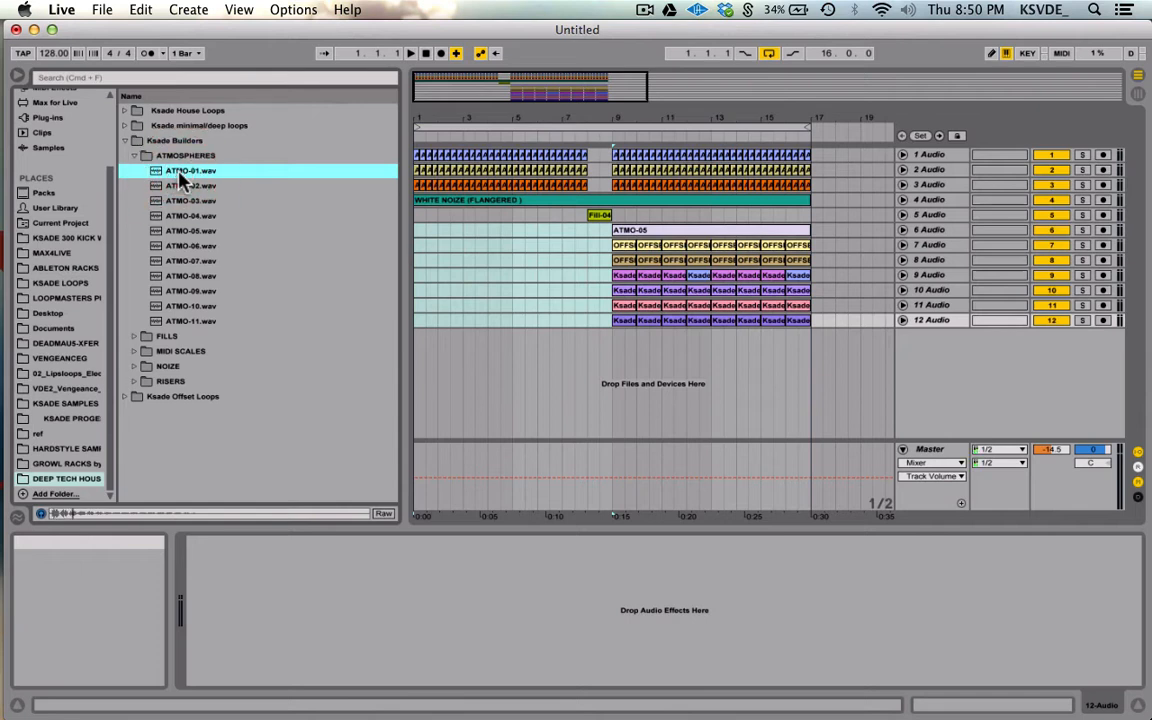
key("Down")
key("Down")
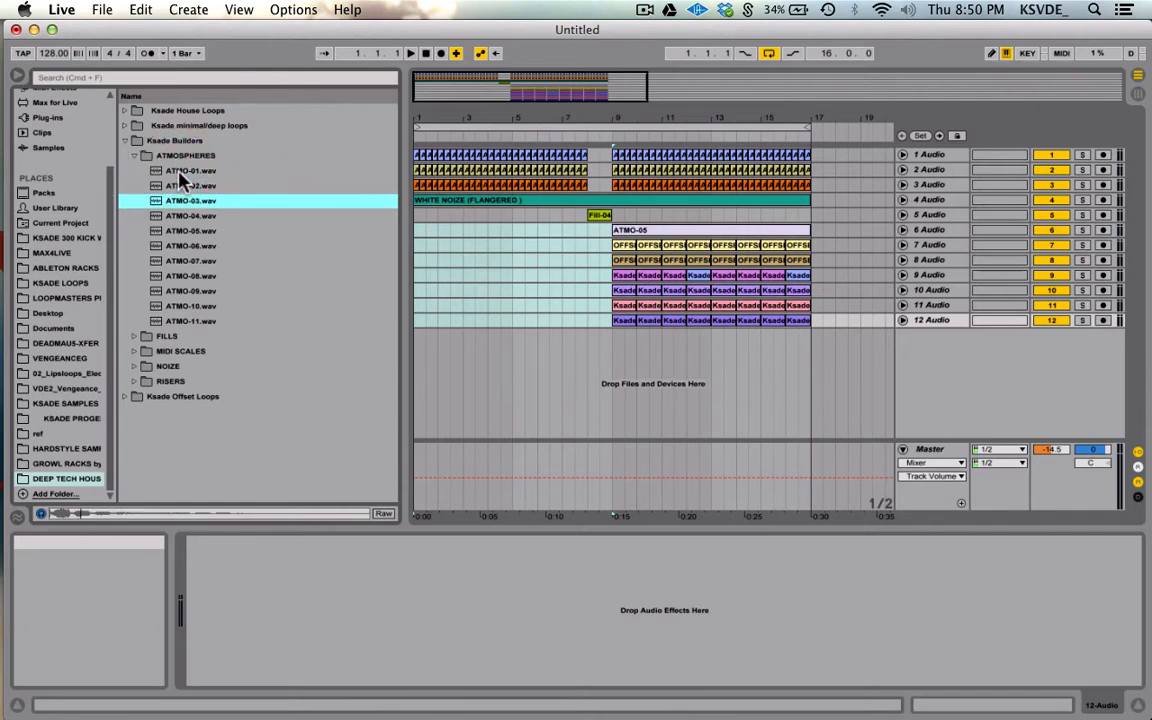
key("Down")
key("Down")
key("Down")
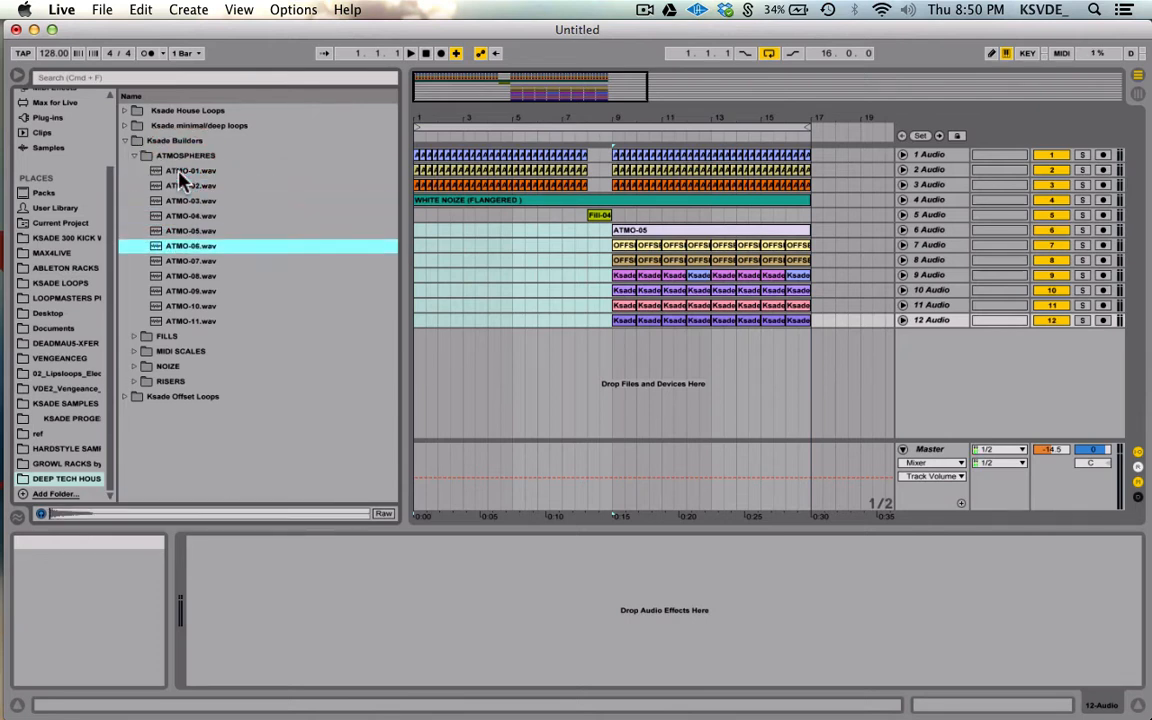
key("Down")
key("Down")
key("Down")
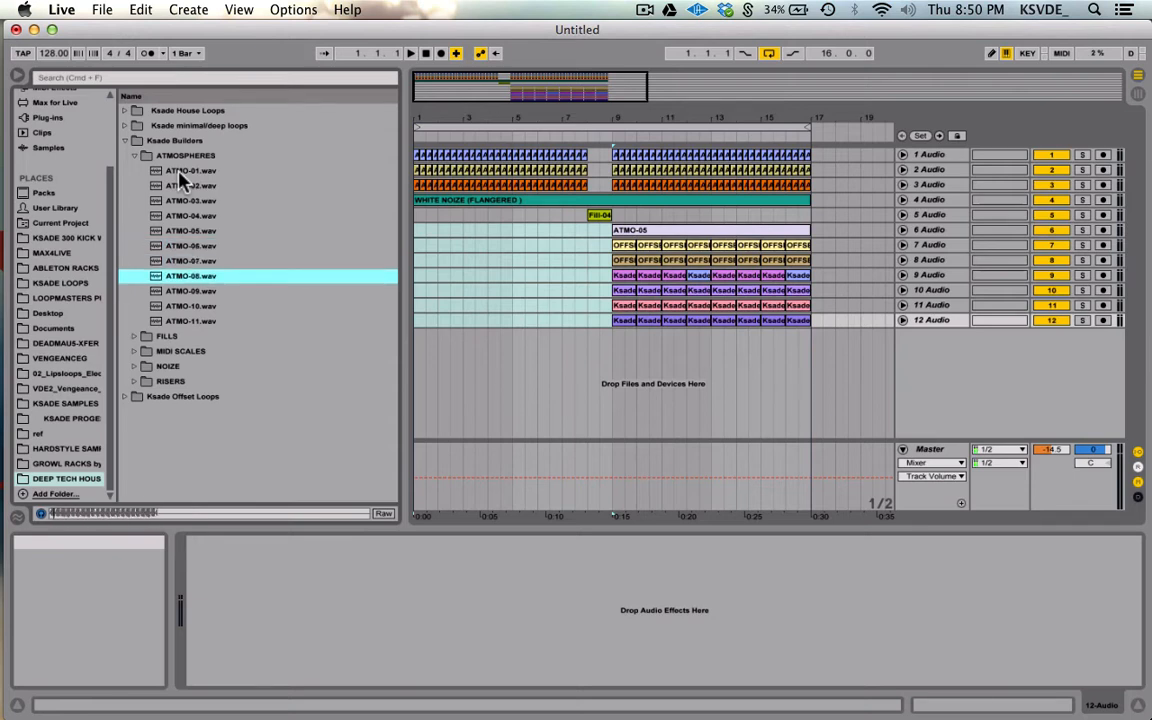
key("Down")
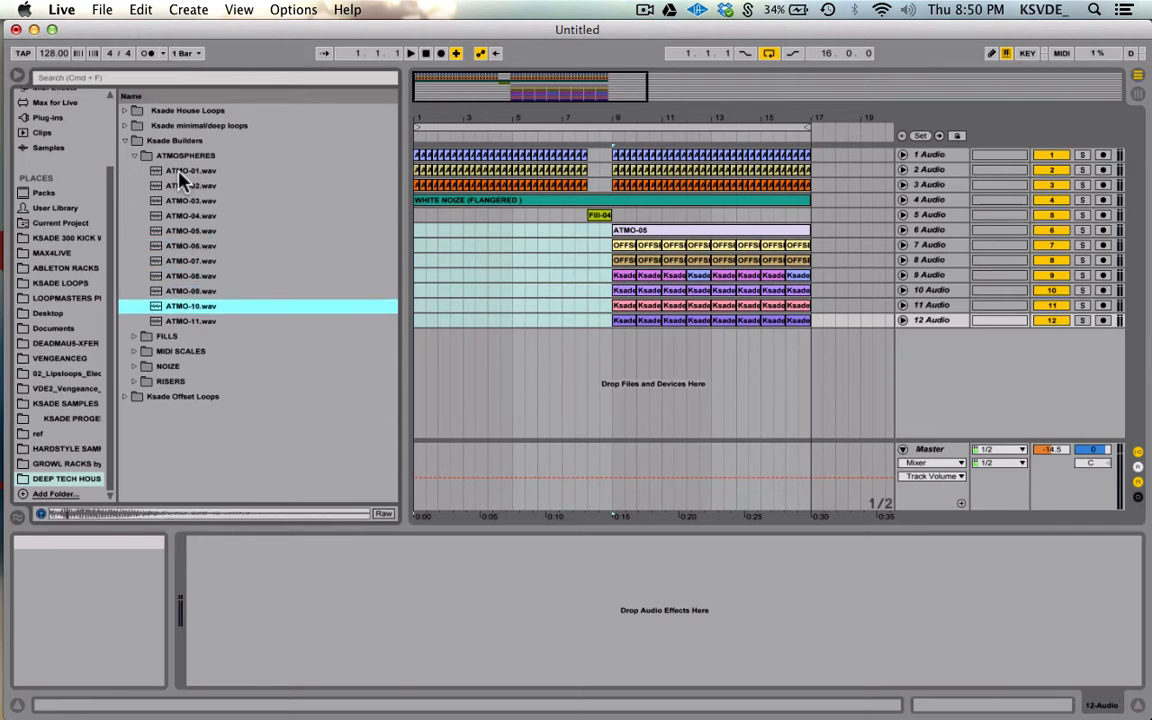
key("Down")
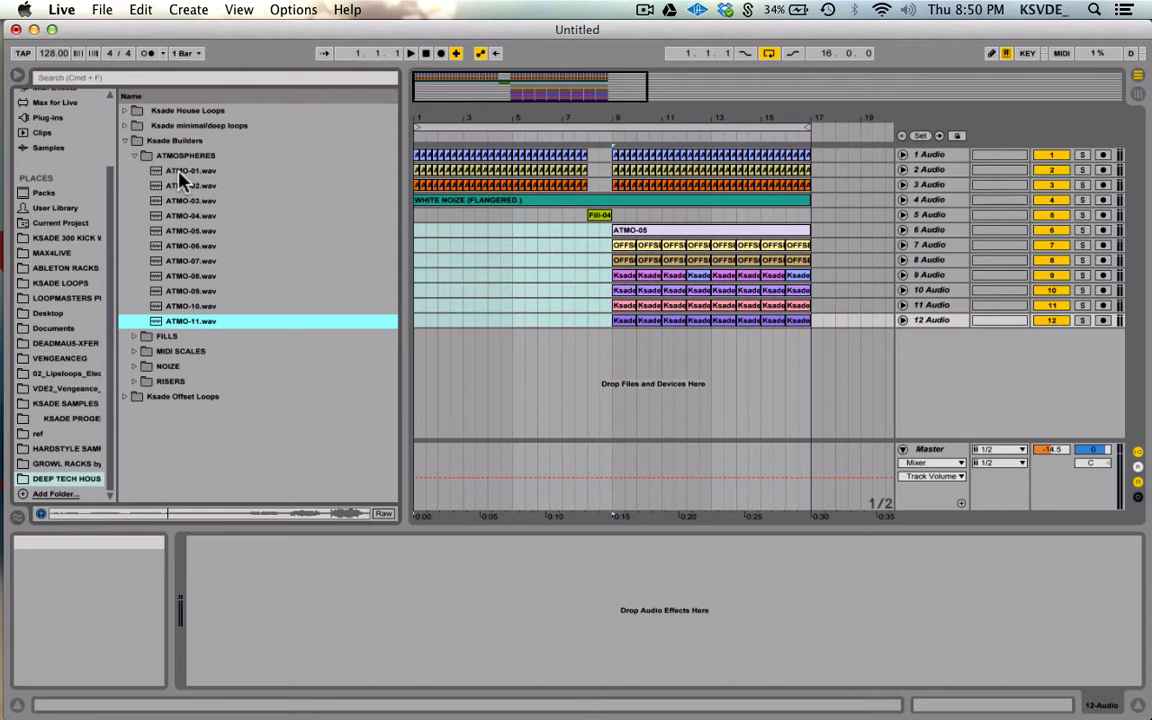
Step: Go back through the atmosphere samples between ATMO-05.wav and ATMO-10.wav to compare them again
key("Up")
key("Up")
key("Up")
key("Up")
key("Up")
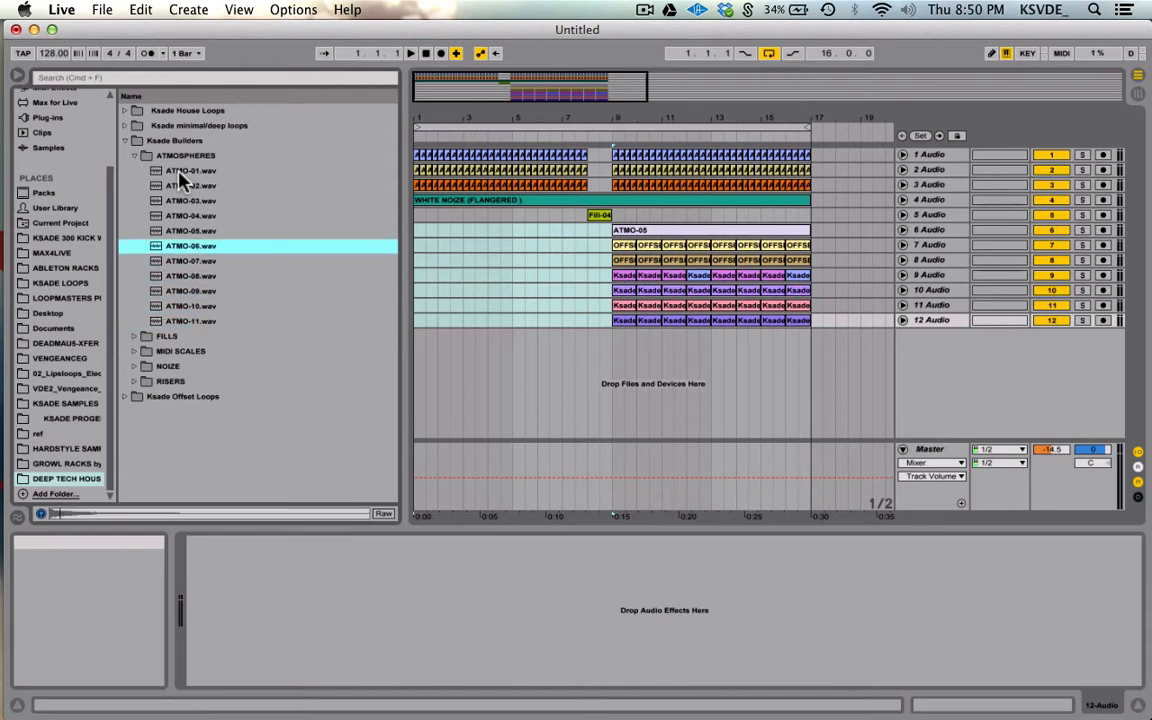
key("Up")
key("Down")
key("Down")
key("Down")
key("Down")
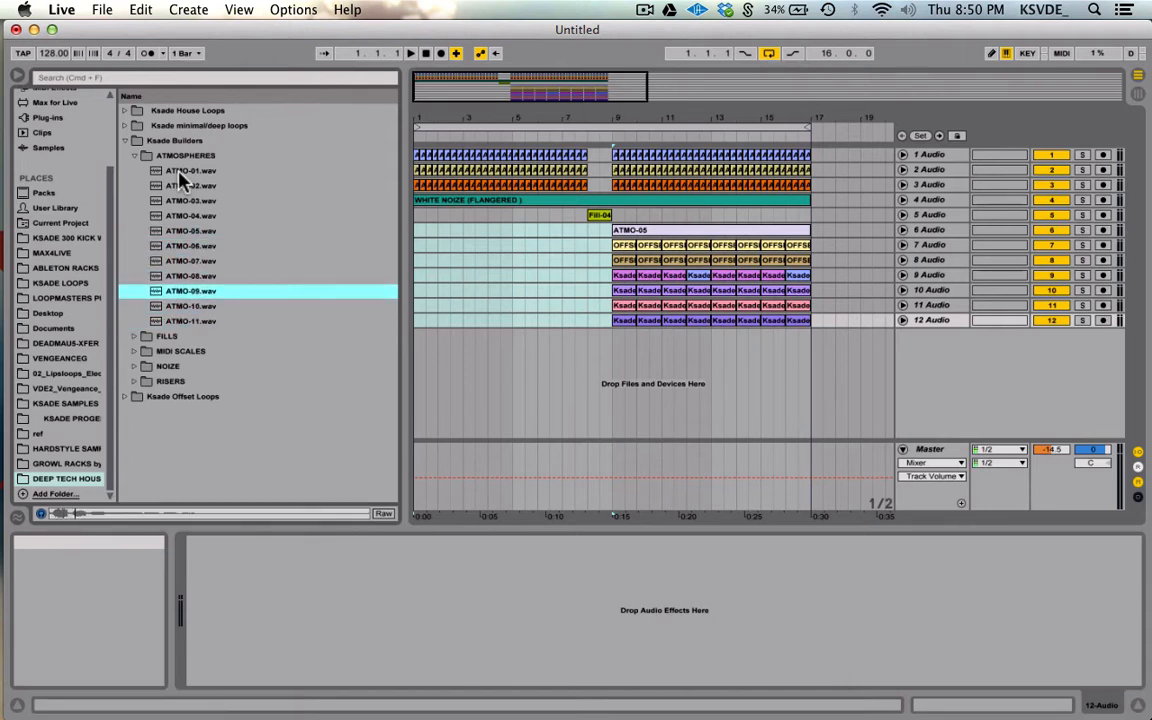
Step: Try ATMO-08.wav on track 6 at bar 1, and undo its placement
left_click_drag(188, 275, 417, 233)
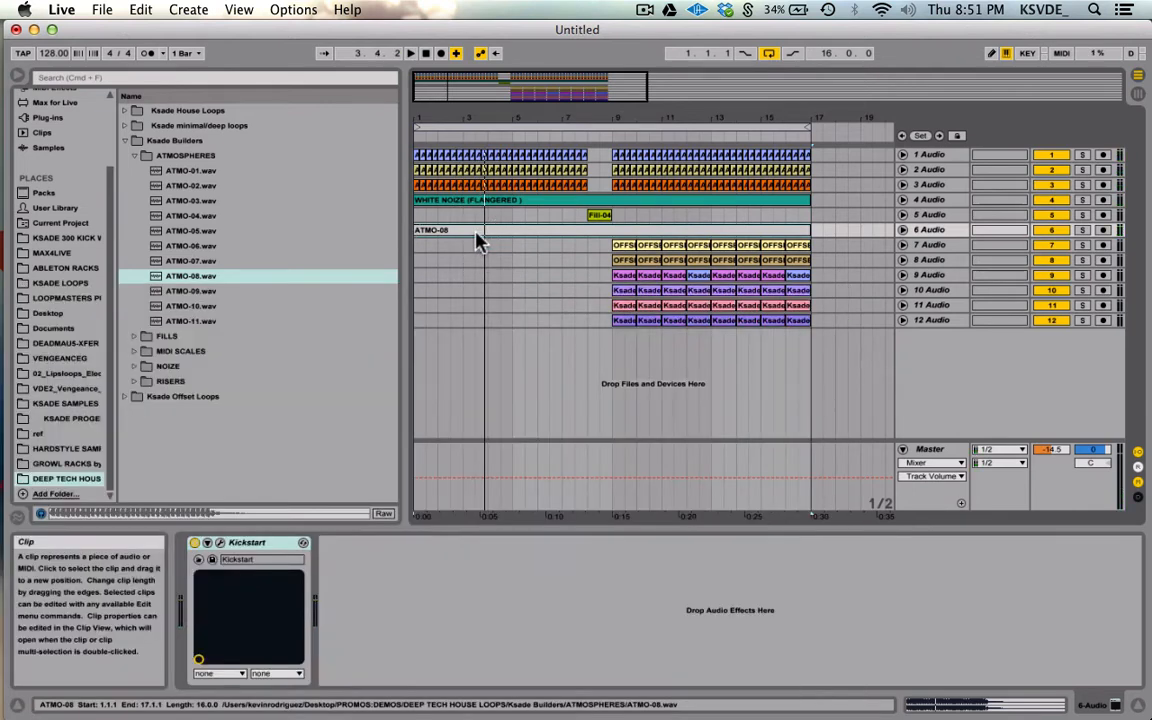
key("super+z")
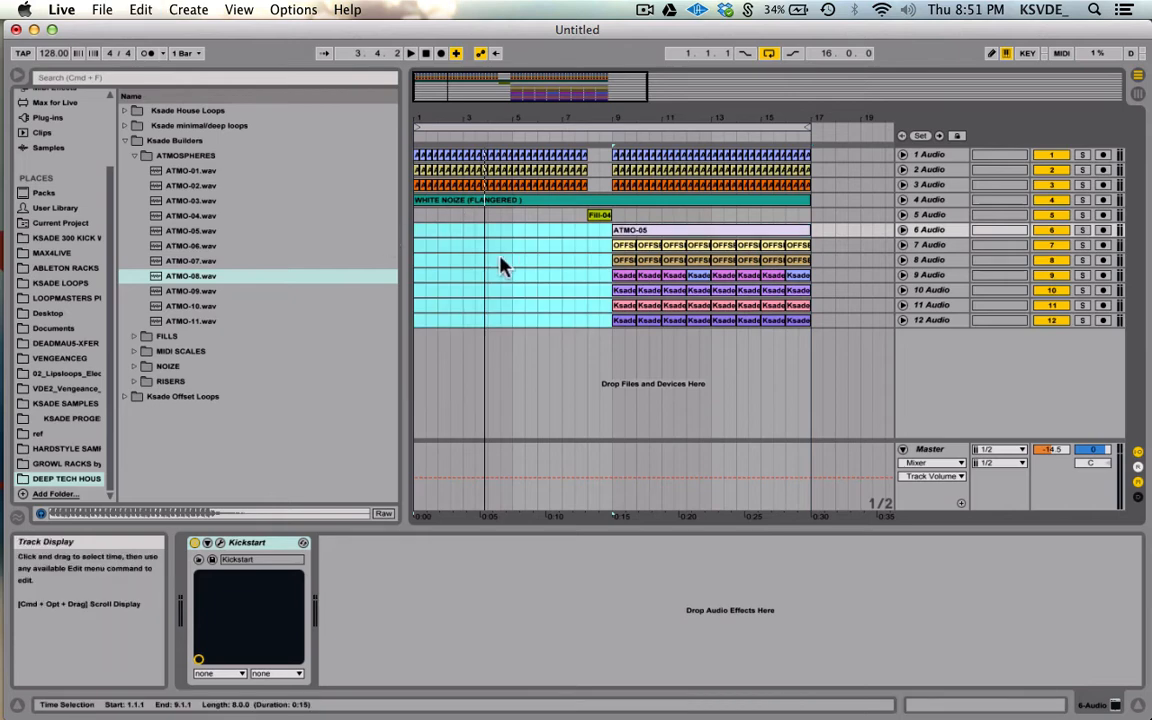
Step: Place ATMO-05.wav on track 6 at bar 1, toggle its Warp setting and play the section from bar 1
left_click_drag(195, 231, 432, 234)
double_click(443, 235)
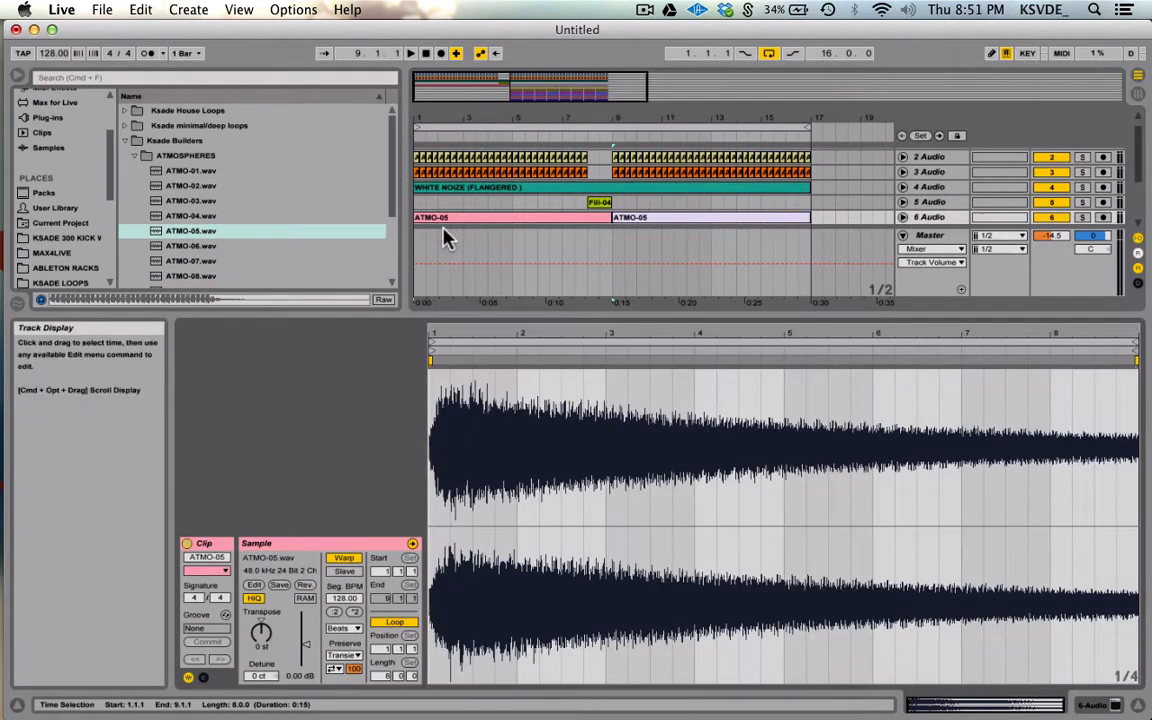
left_click(344, 557)
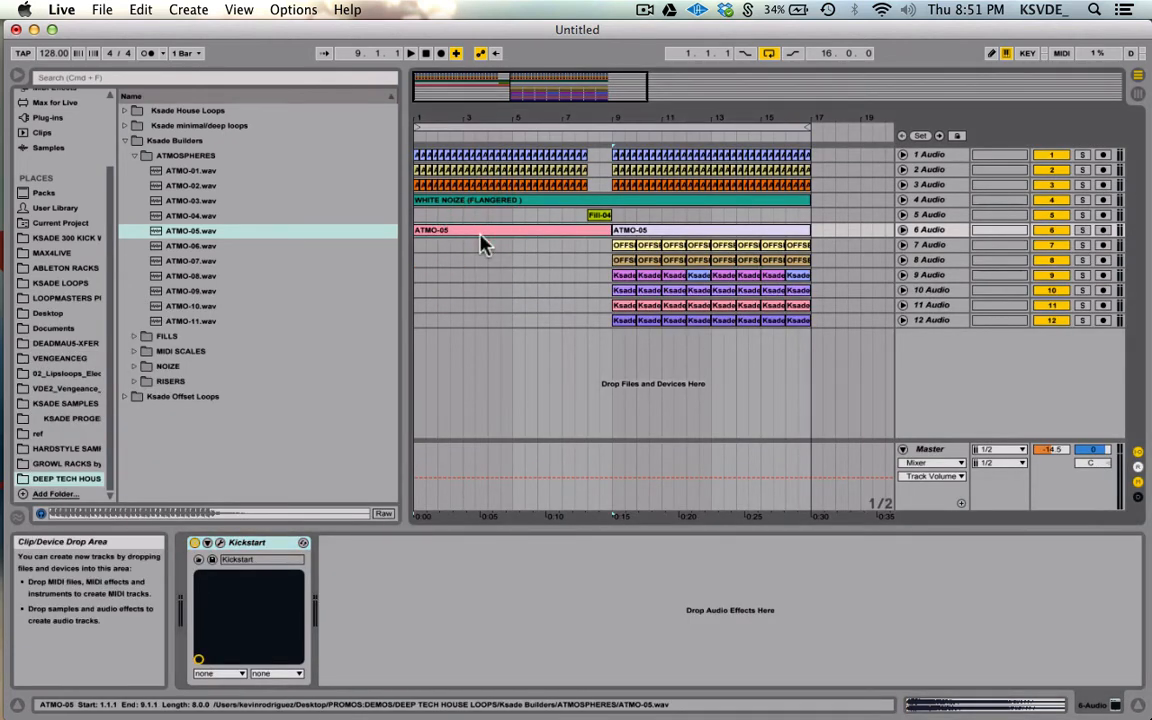
key("space")
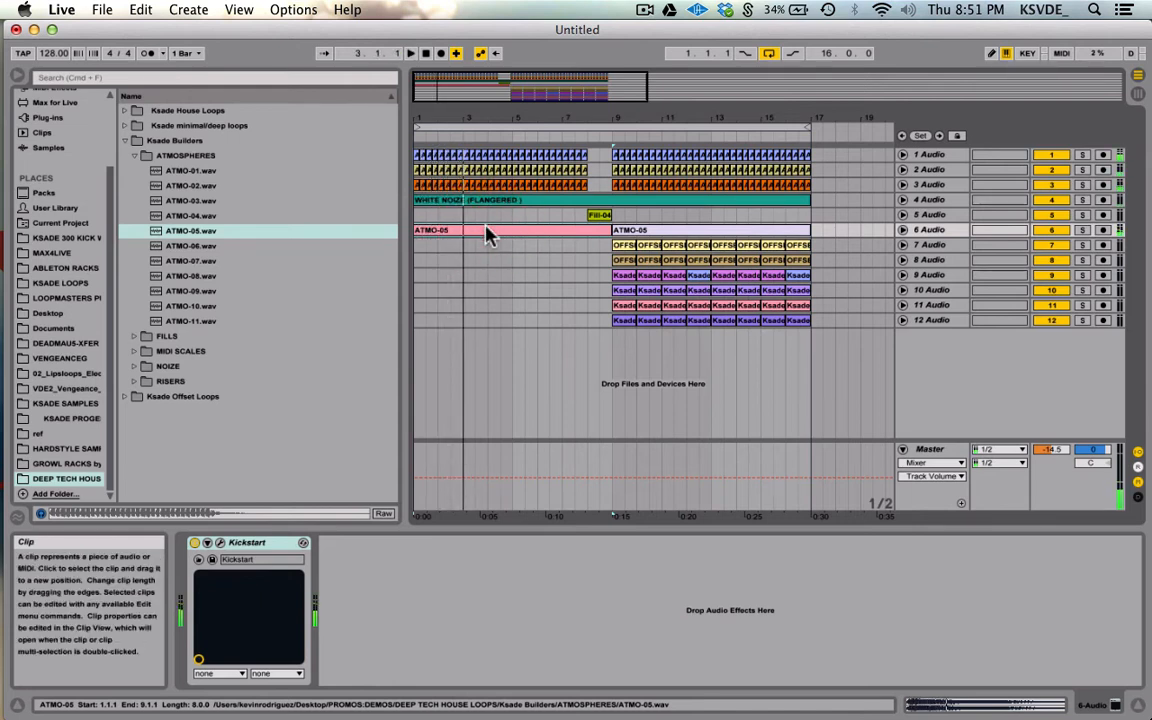
Step: Close the Ksade Builders folder and audition OFFSET 28-A.wav and OFFSET 28-B.wav at the end of Ksade Offset Loops
left_click(136, 157)
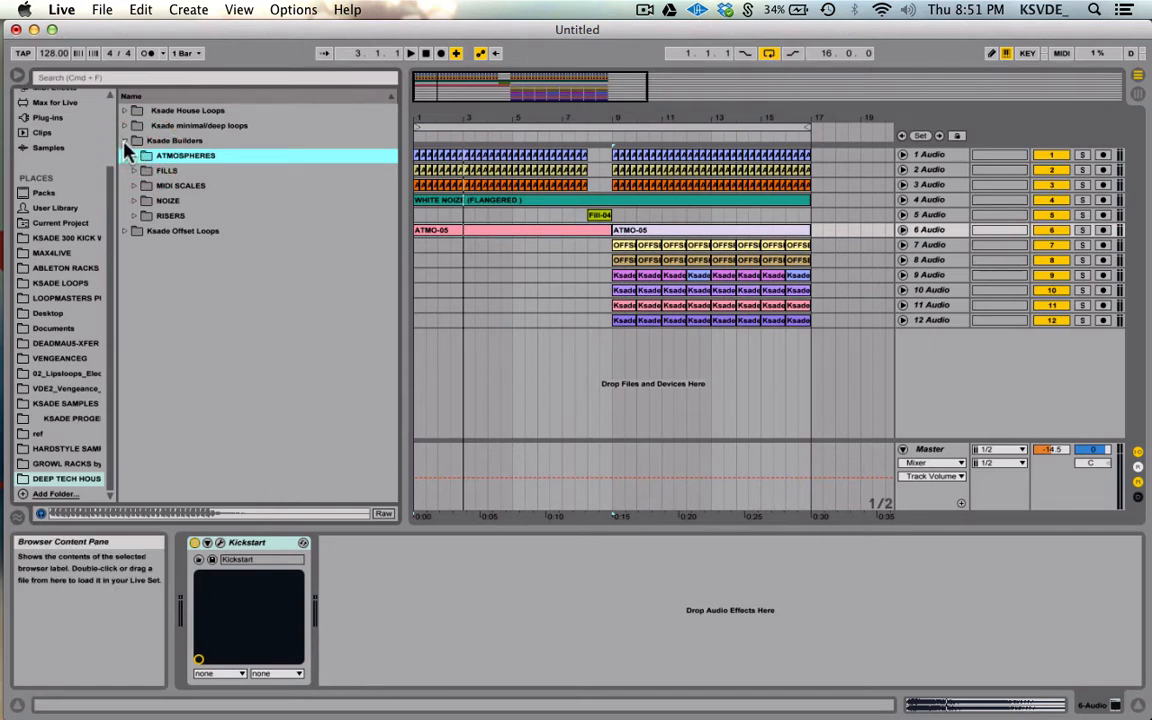
left_click(124, 141)
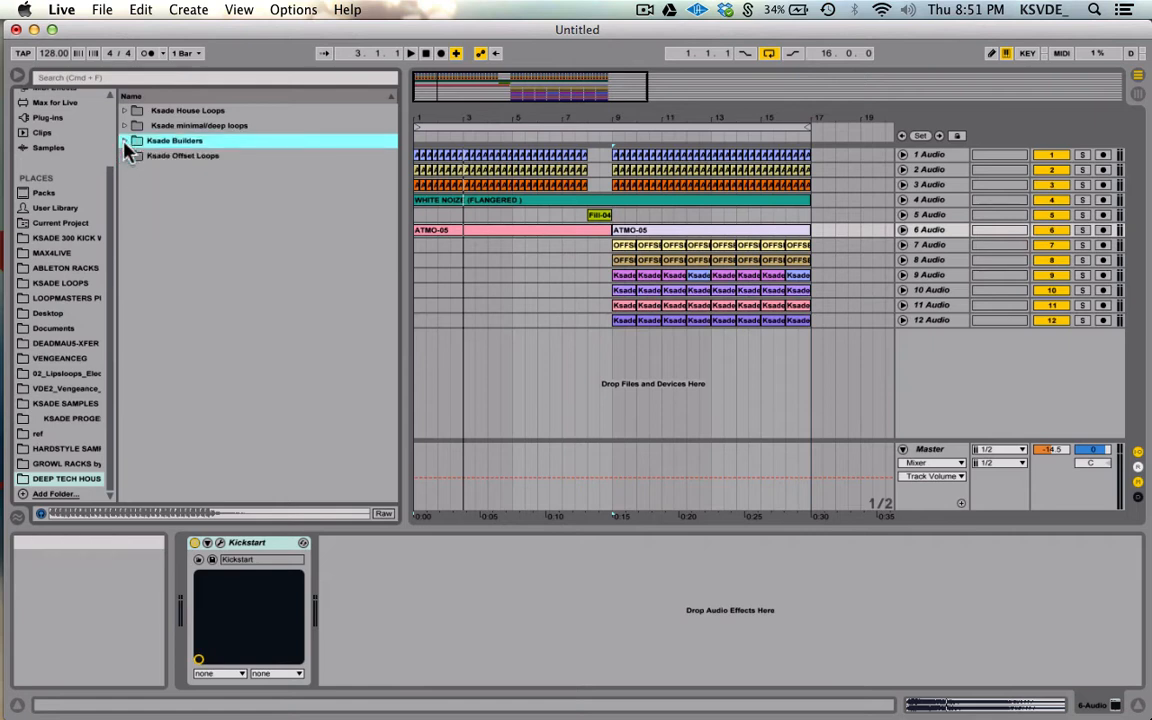
left_click(124, 156)
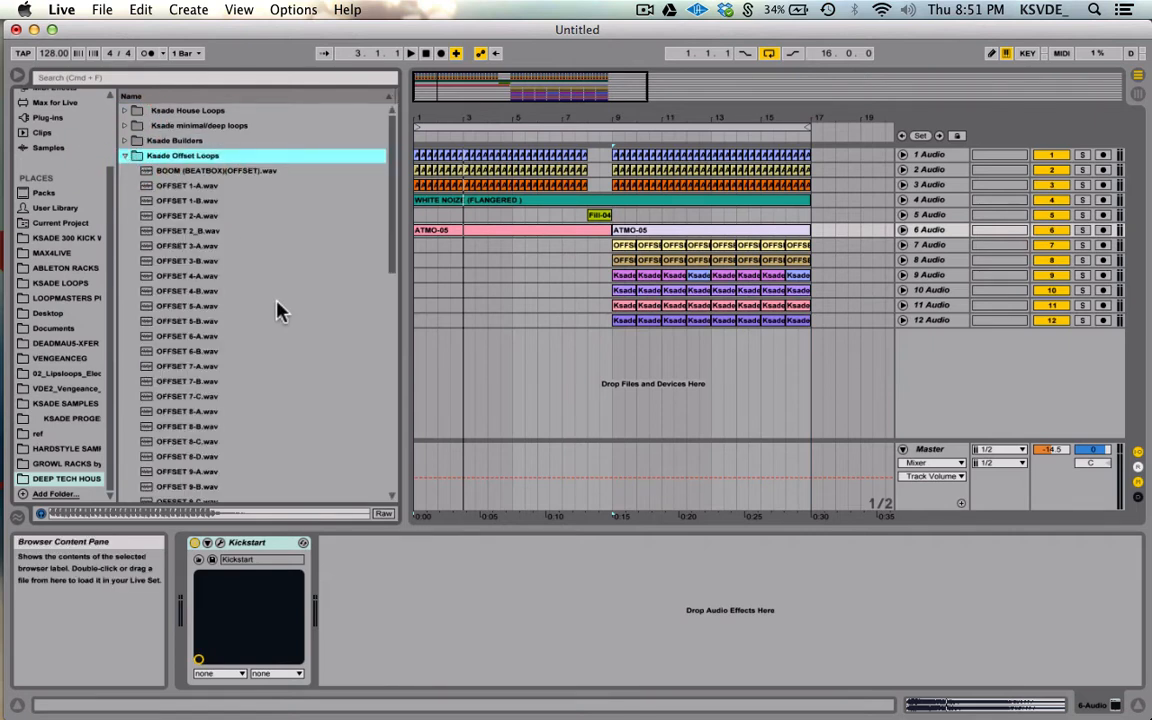
scroll(278, 313, "down", 10)
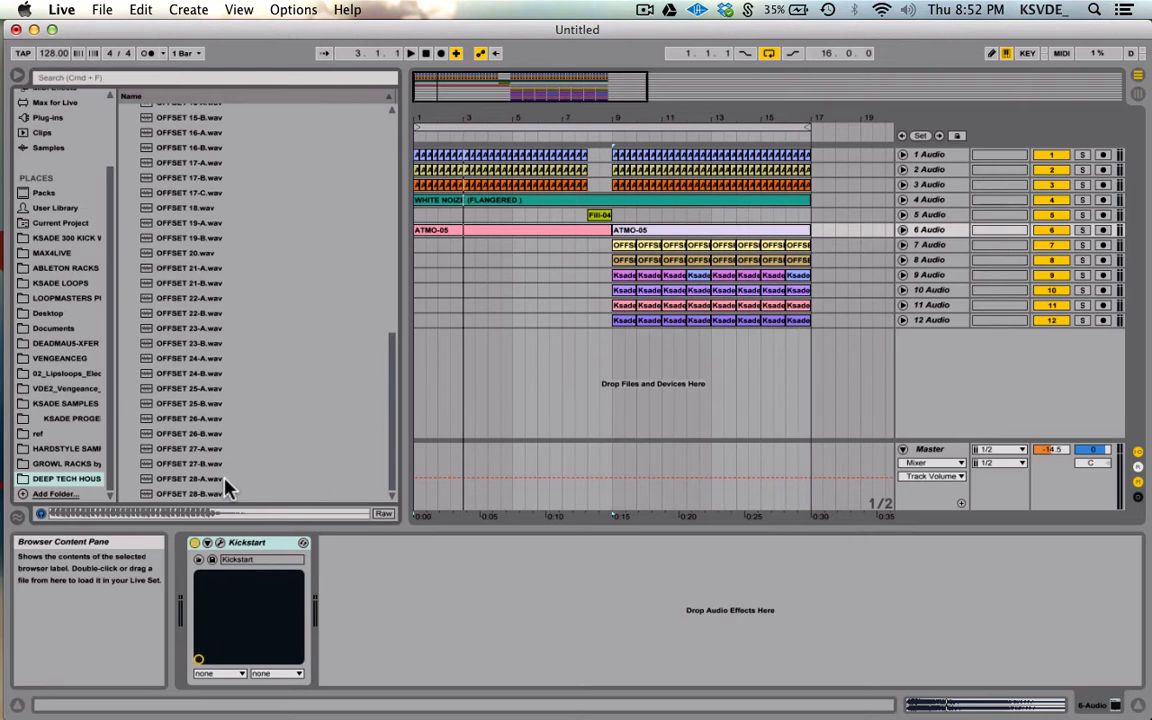
left_click(167, 479)
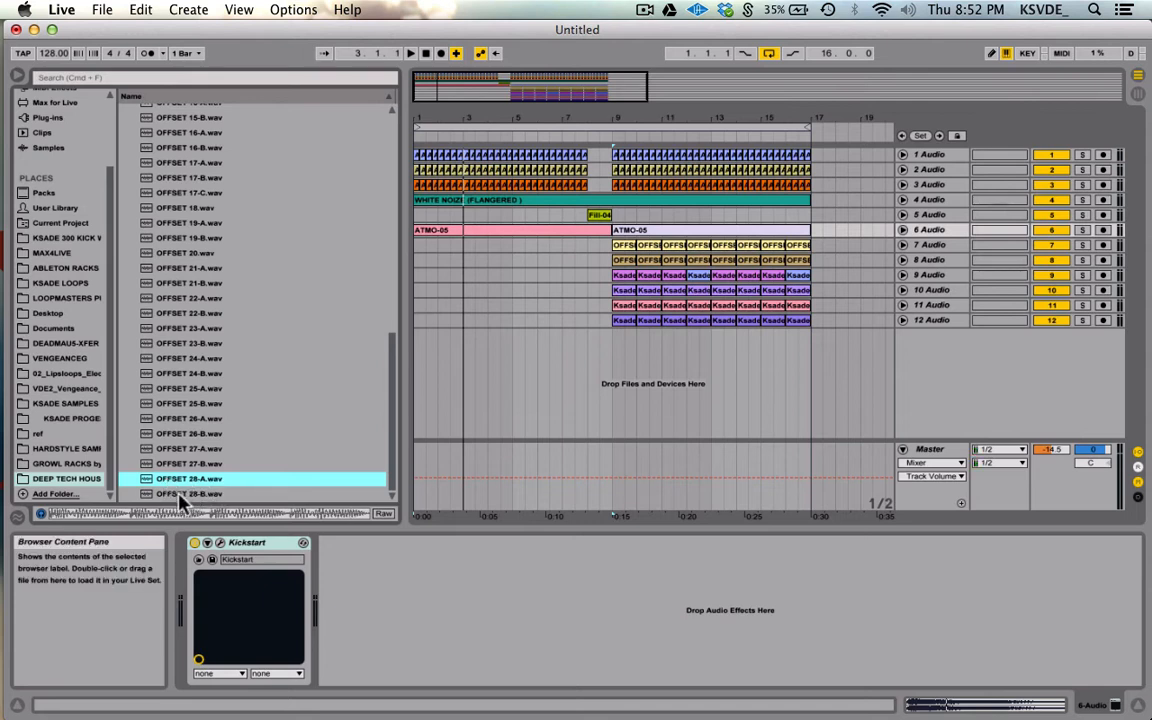
left_click(172, 496)
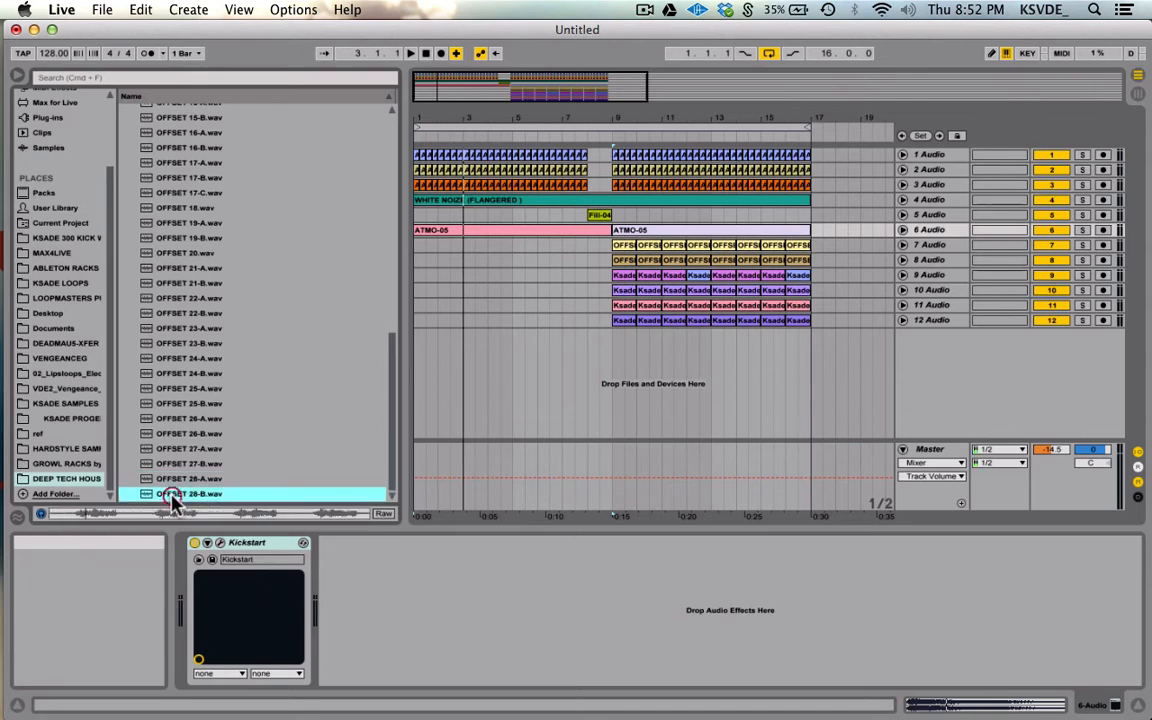
left_click(186, 480)
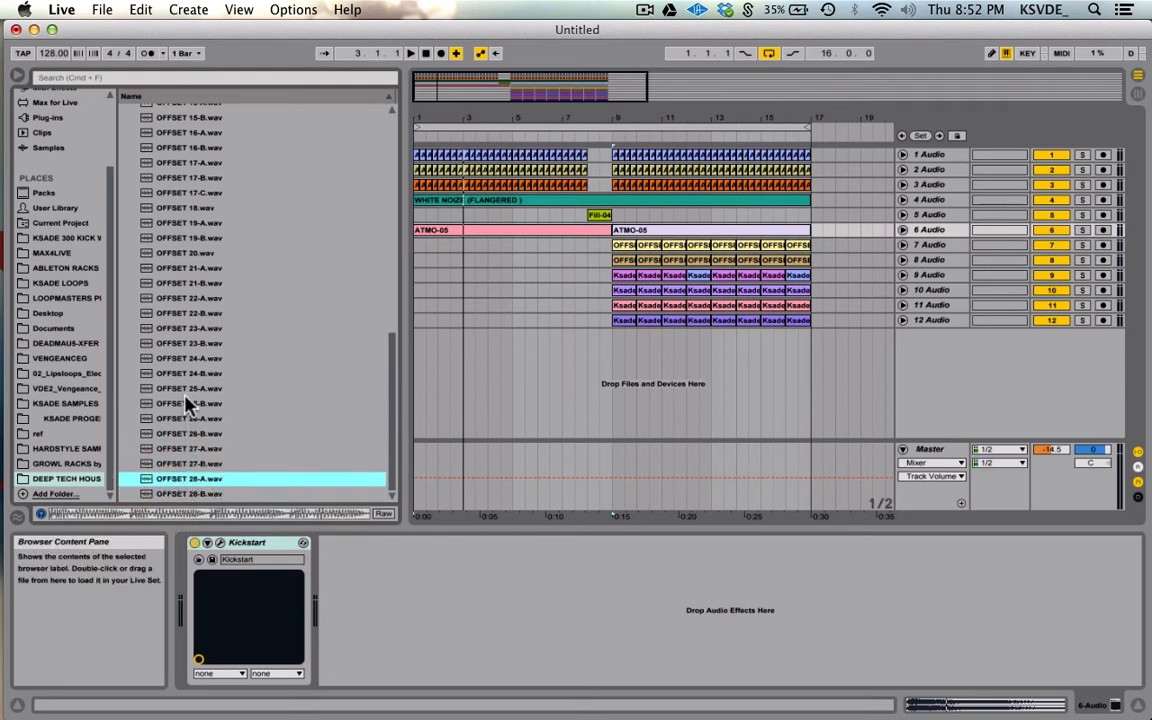
Step: Audition loops at the start of Ksade Offset Loops: OFFSET 2-A, 1-B, 1-A and 3-B
scroll(186, 403, "up", 5)
scroll(200, 218, "up", 10)
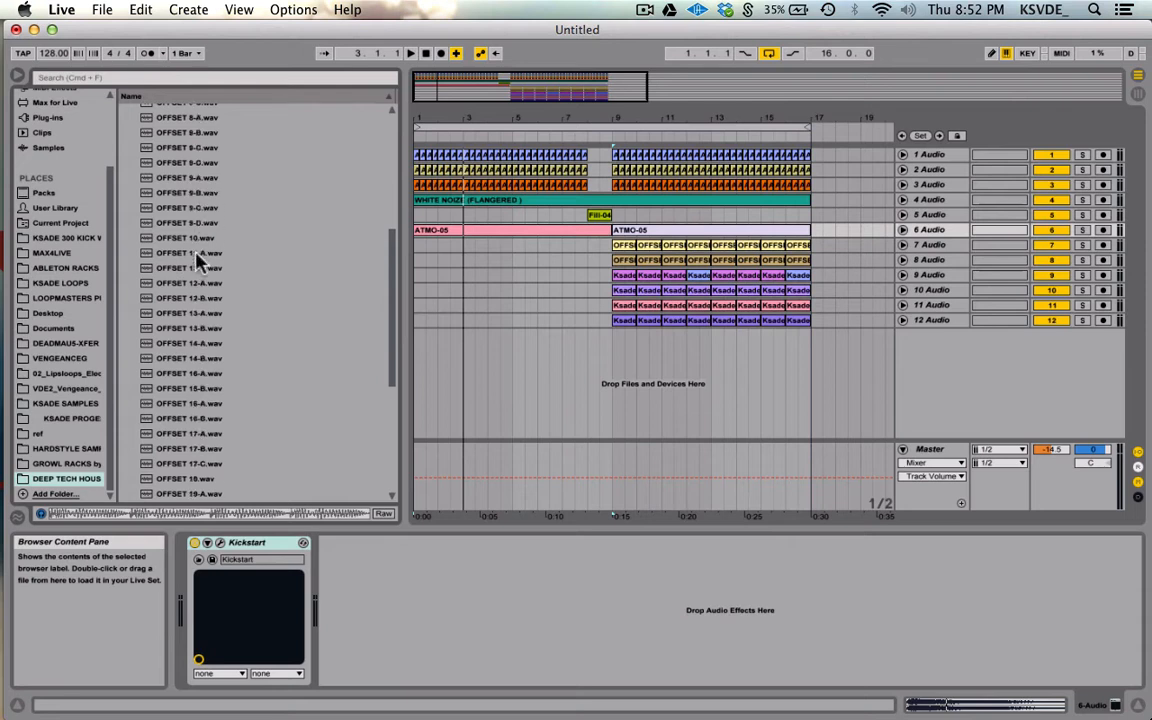
left_click(192, 216)
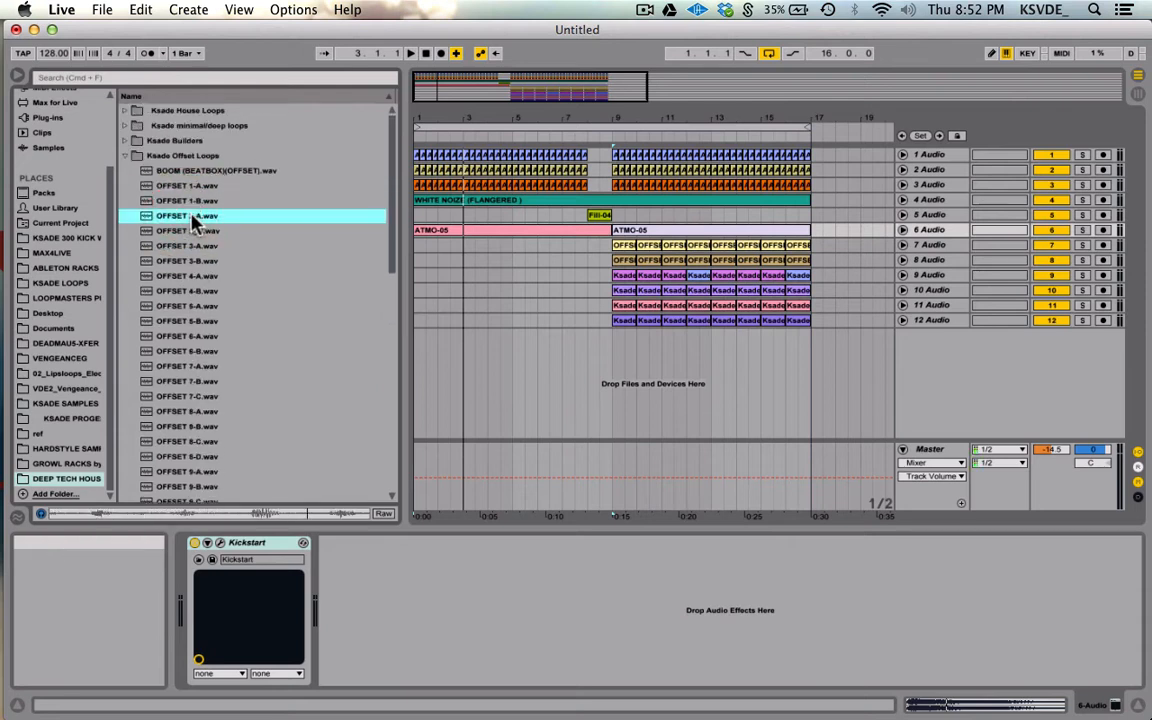
key("Up")
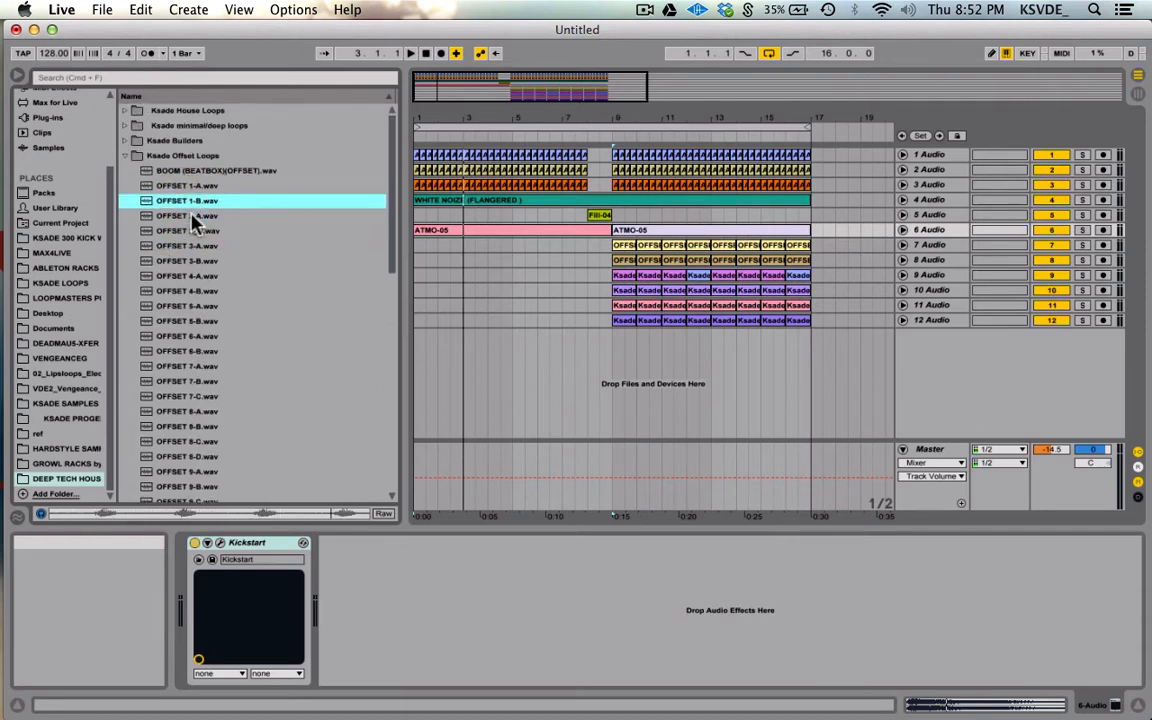
key("Up")
left_click(193, 262)
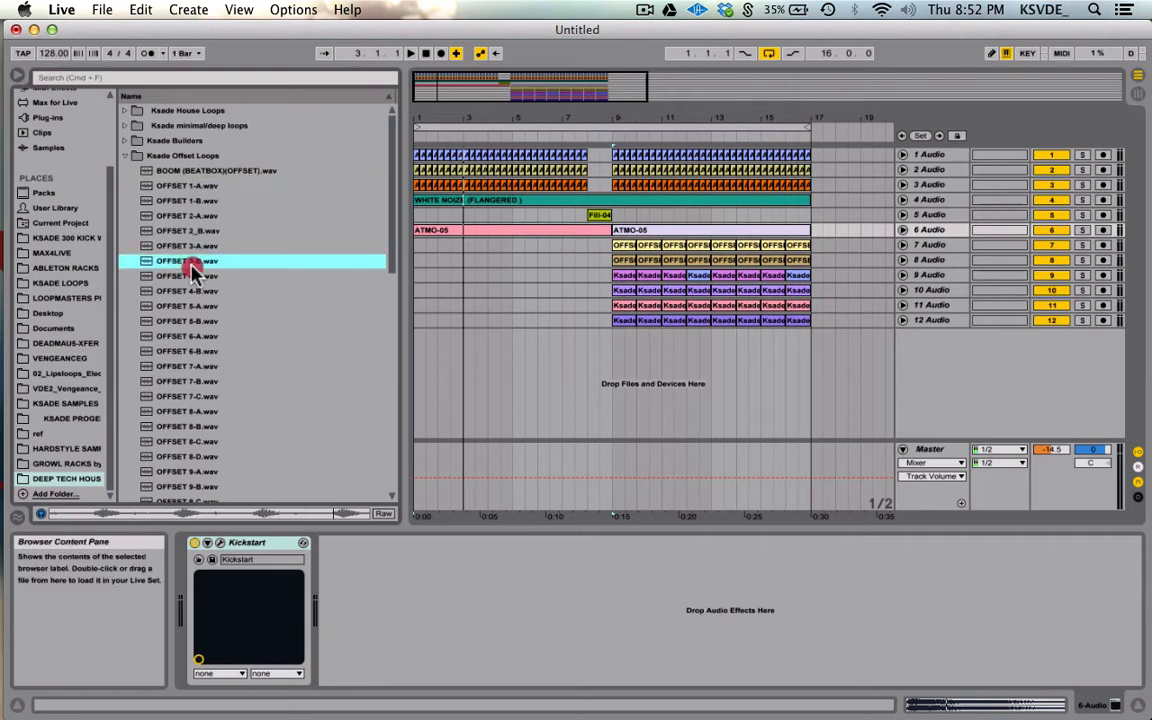
Step: Audition offset loops further down the folder: OFFSET 5-B, 8-B, 9-C, 14-A and 15-B
scroll(185, 260, "down", 3)
left_click(178, 245)
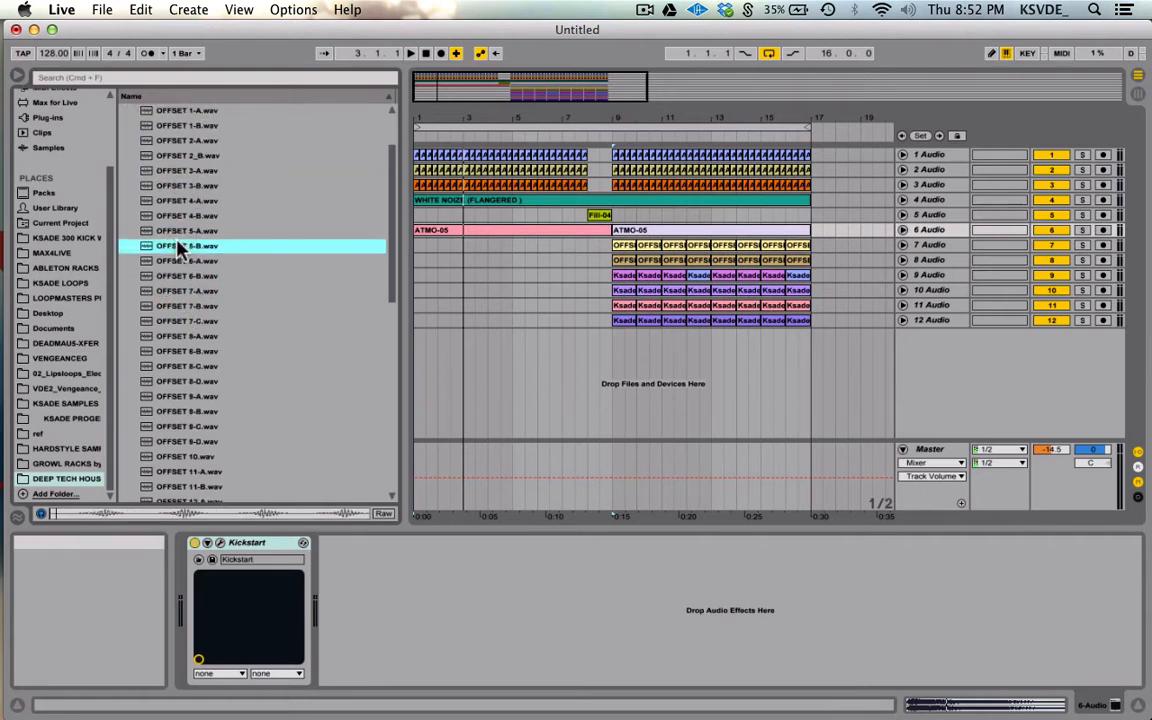
left_click(180, 350)
left_click(183, 427)
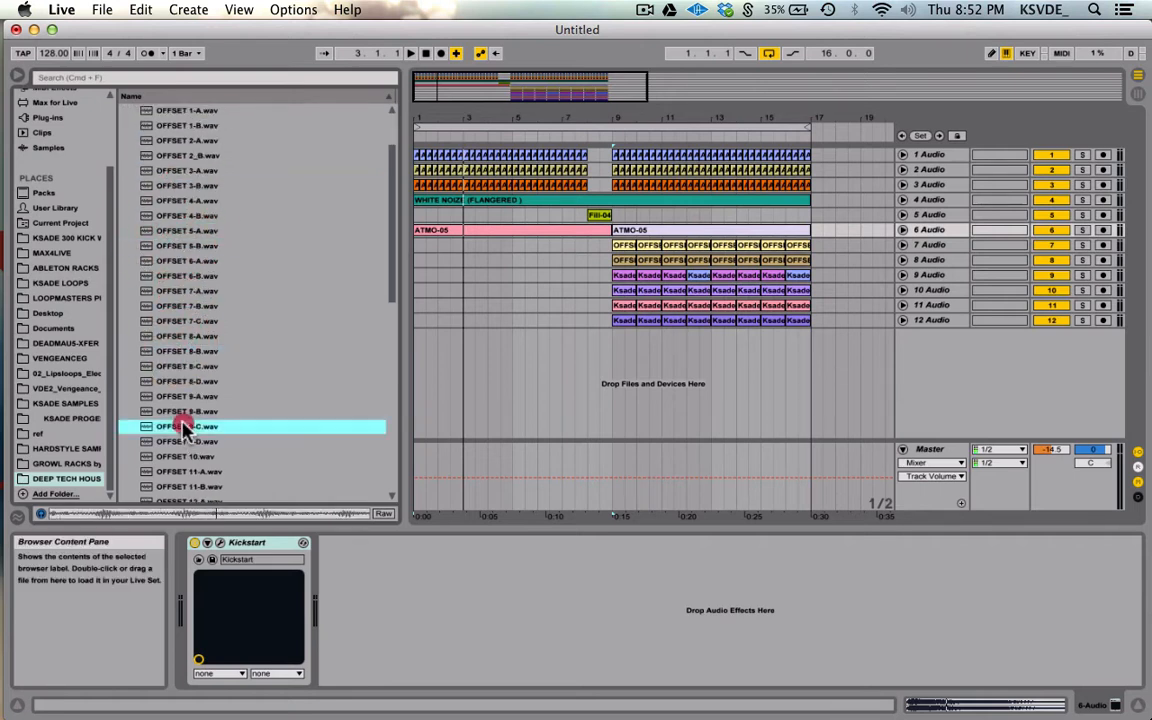
scroll(183, 427, "down", 5)
left_click(182, 413)
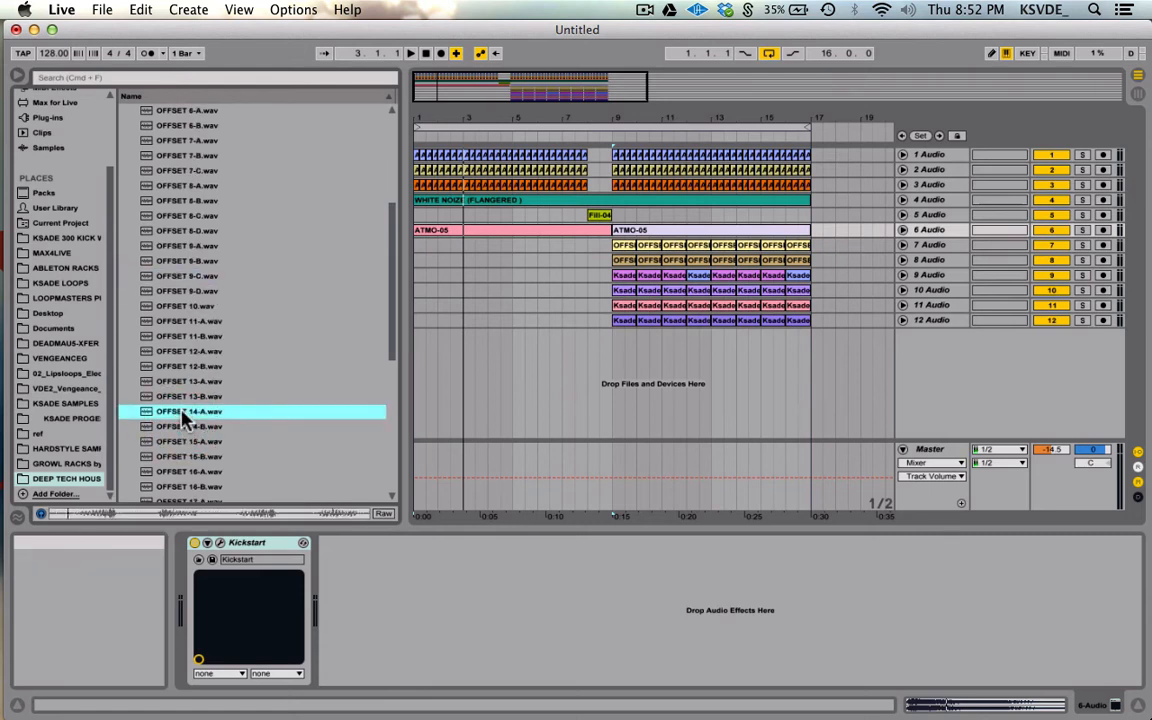
left_click(180, 456)
scroll(190, 420, "down", 4)
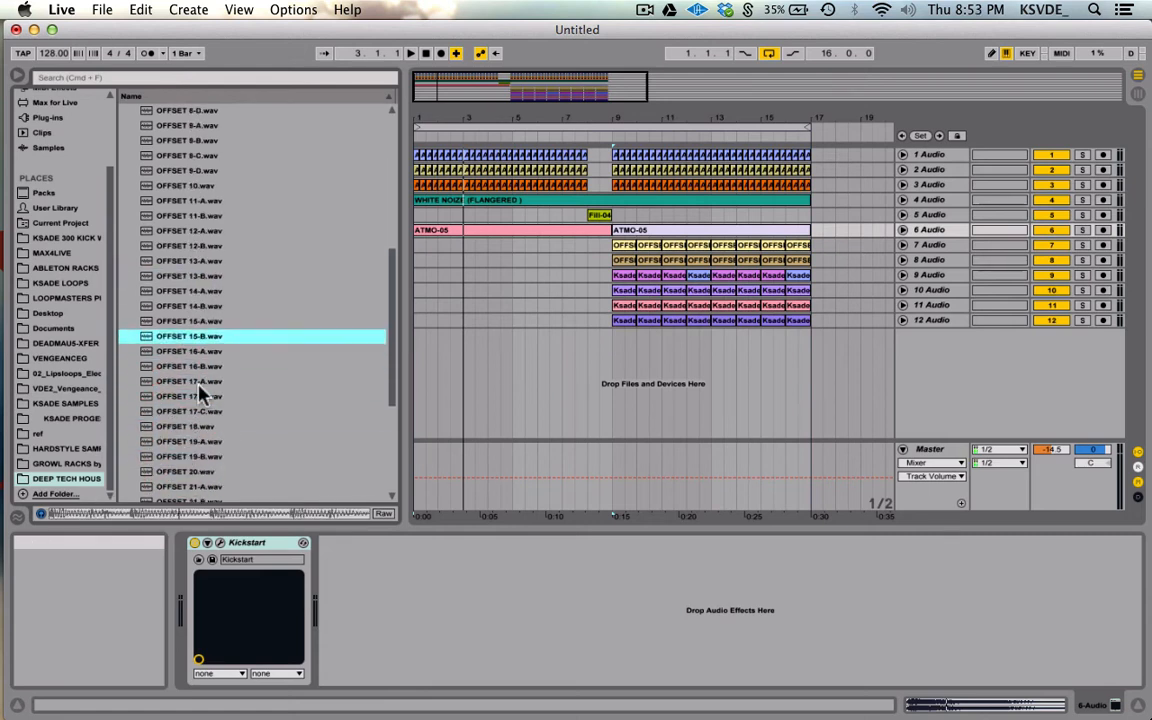
Step: Place OFFSET 15-A.wav on track 7 at bar 1, duplicate it up to bar 9, and play the section
left_click(199, 322)
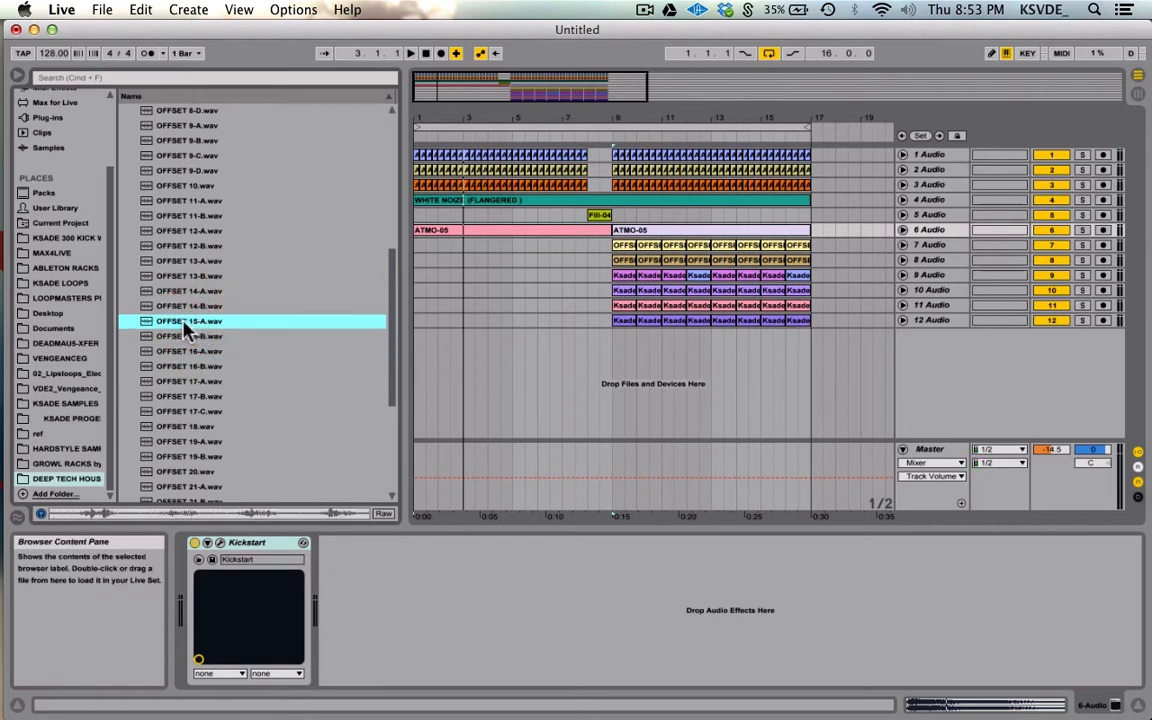
left_click_drag(185, 330, 419, 250)
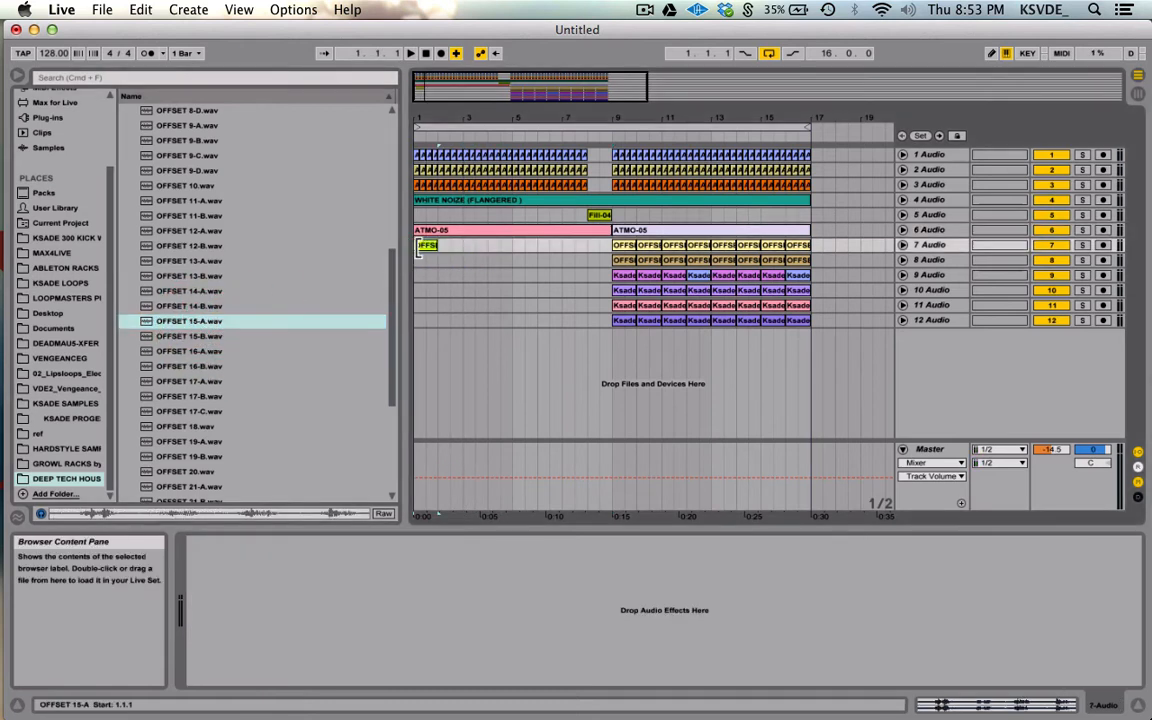
key("super+d")
key("super+d")
key("super+d")
key("super+d")
key("super+d")
key("super+d")
key("super+d")
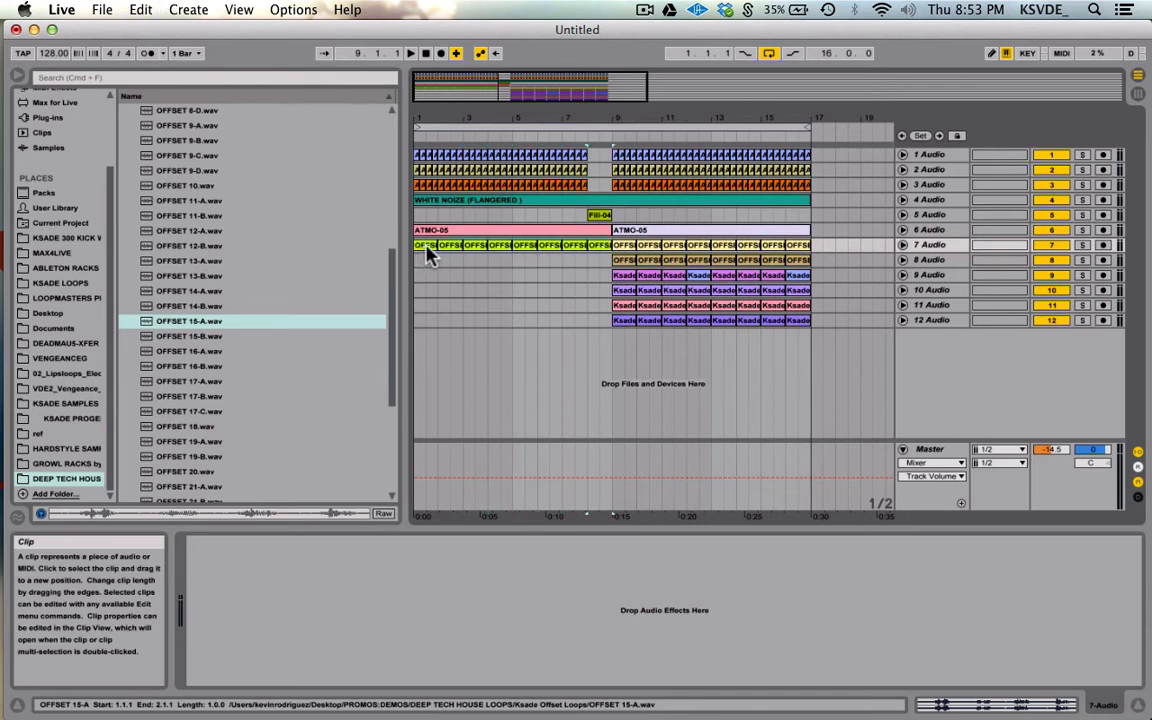
key("space")
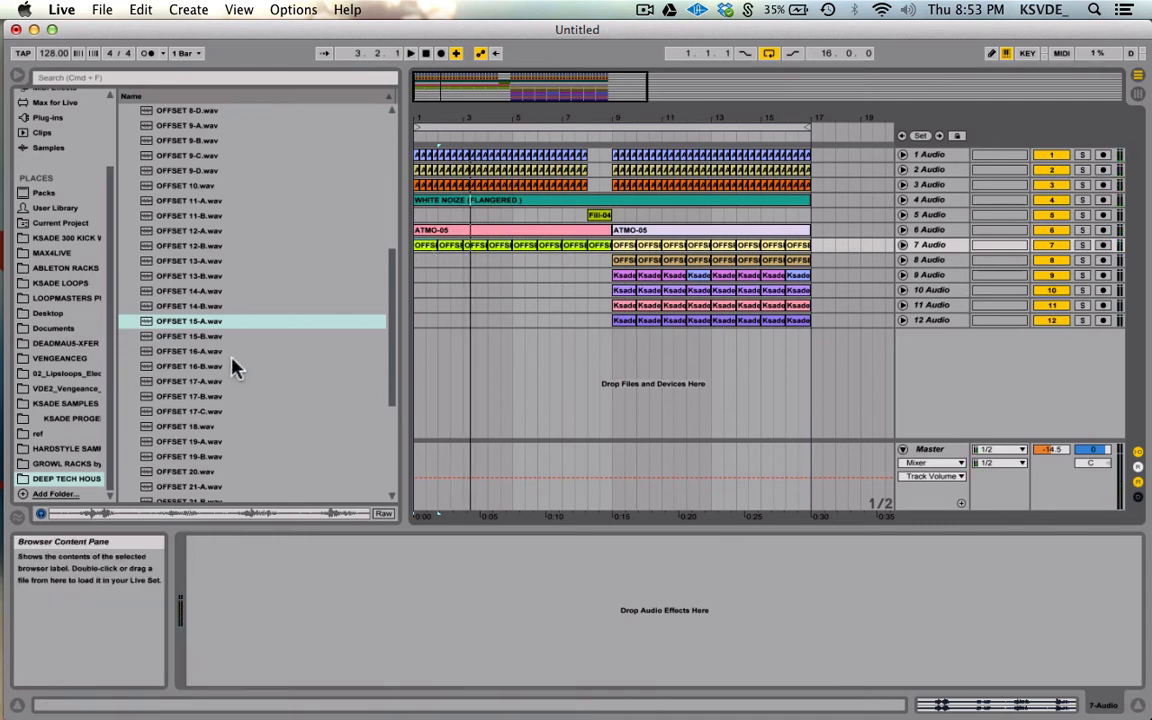
Step: Audition offset loops further down the Ksade Offset Loops folder: OFFSET 20.wav, 22-B and 24-A
scroll(232, 368, "down", 3)
scroll(232, 368, "up", 5)
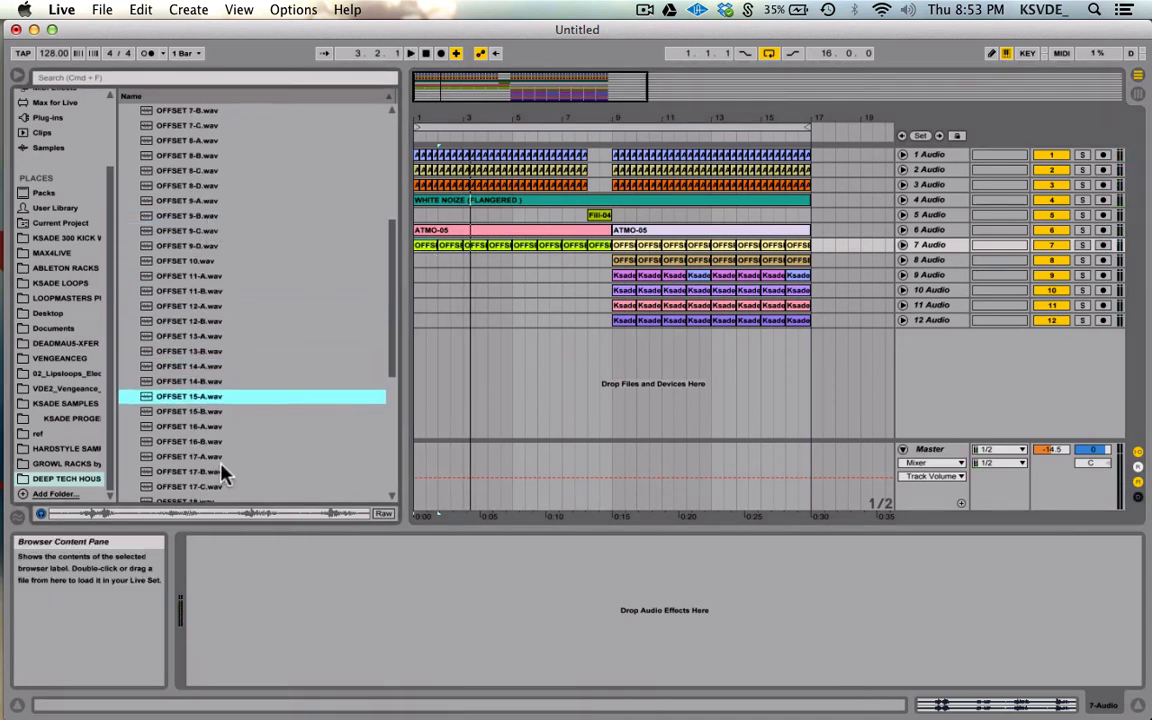
scroll(220, 440, "down", 5)
left_click(214, 386)
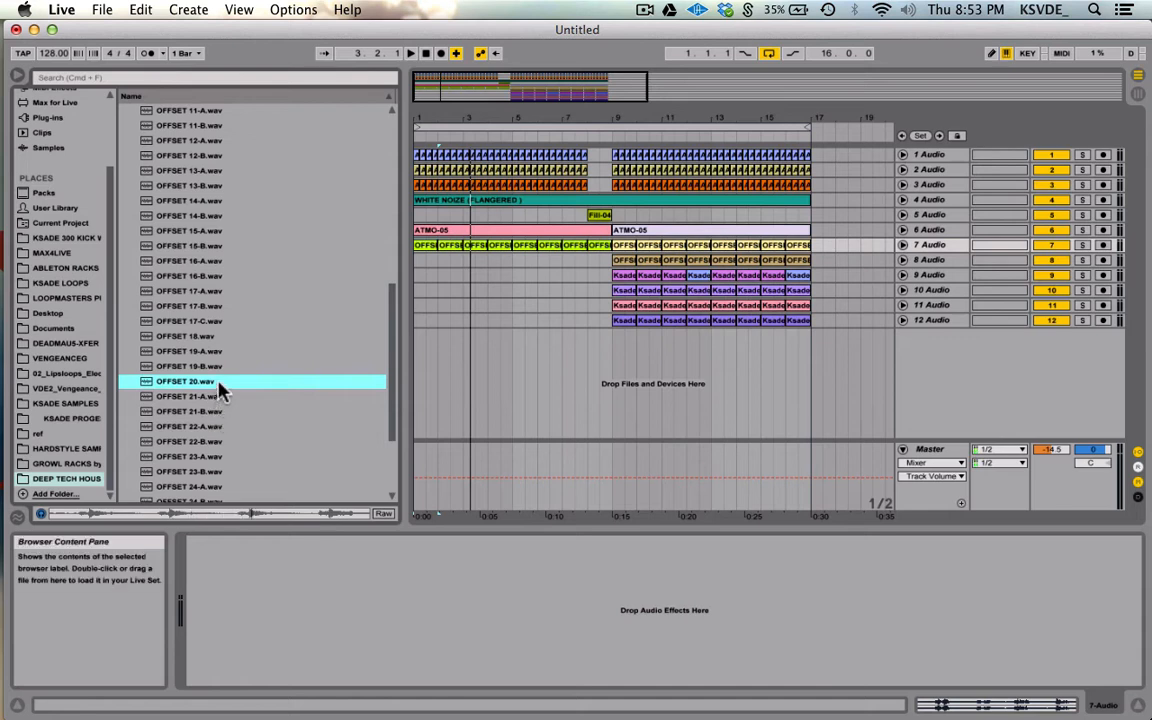
left_click(197, 441)
left_click(195, 488)
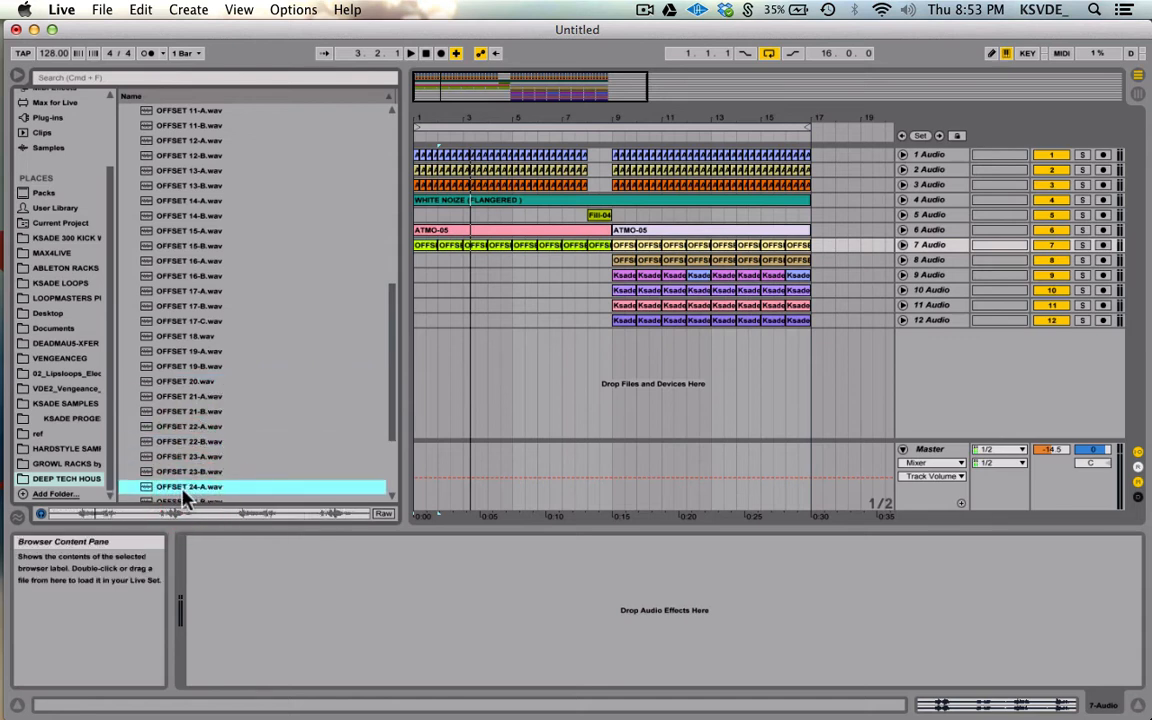
Step: Place OFFSET 24-A.wav on track 8 at bar 1, duplicate it up to bar 9, and play the section from the start
left_click_drag(183, 497, 420, 263)
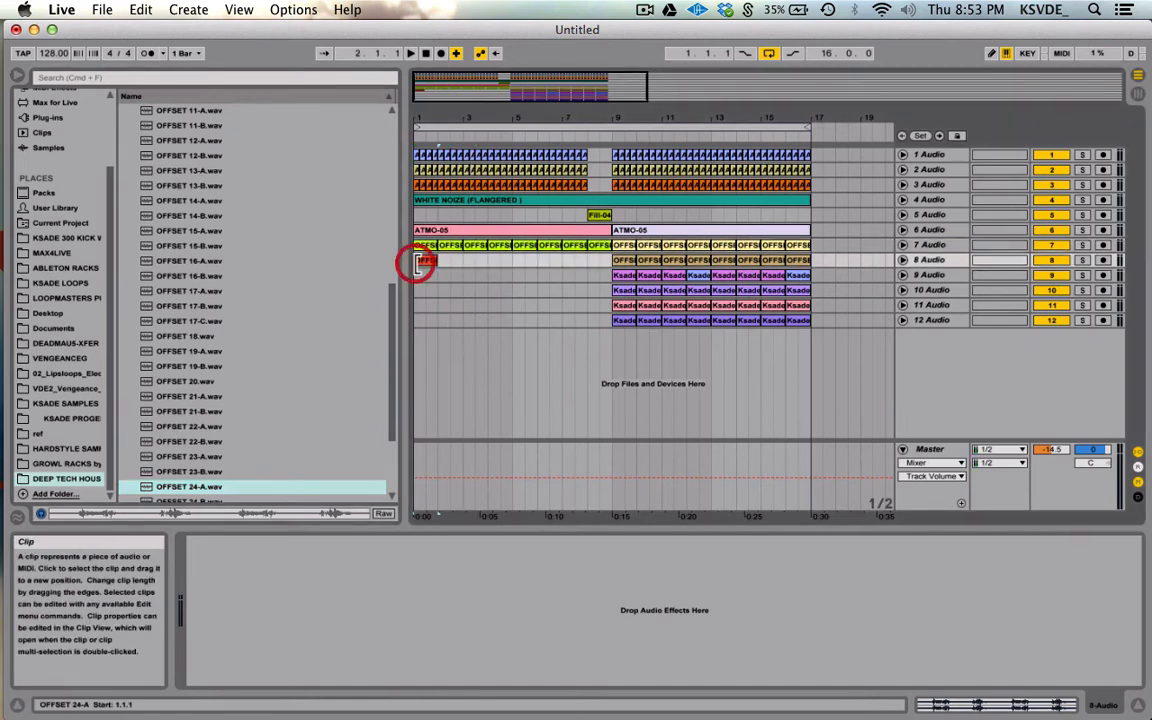
key("super+d")
key("super+d")
key("super+d")
key("super+d")
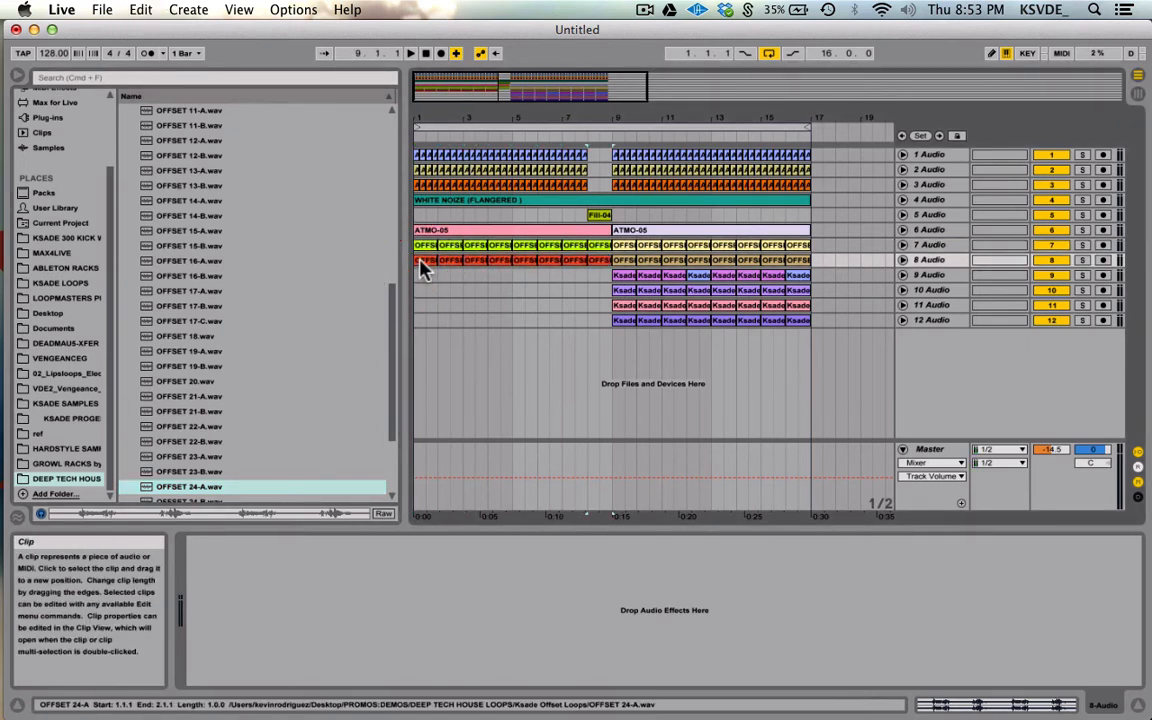
left_click(420, 262)
key("space")
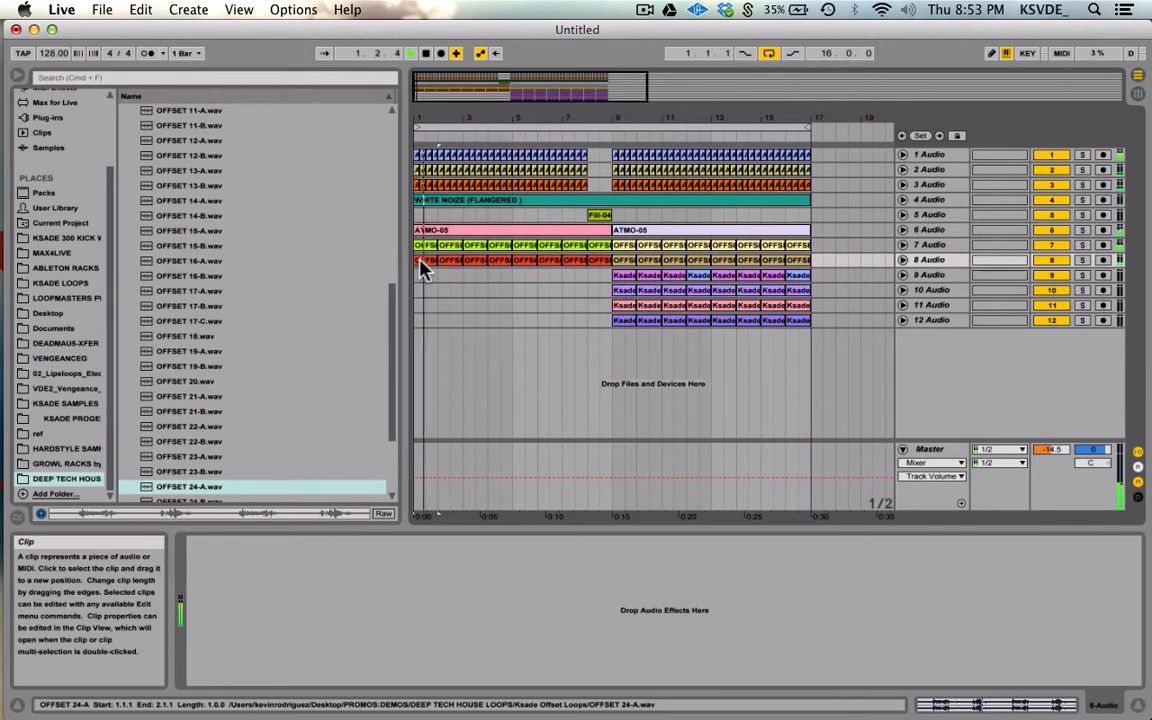
Step: Delete the old offset clips on tracks 7 and 8 between bars 9 and 17
left_click(624, 246)
left_click(801, 261, "shift")
key("Delete")
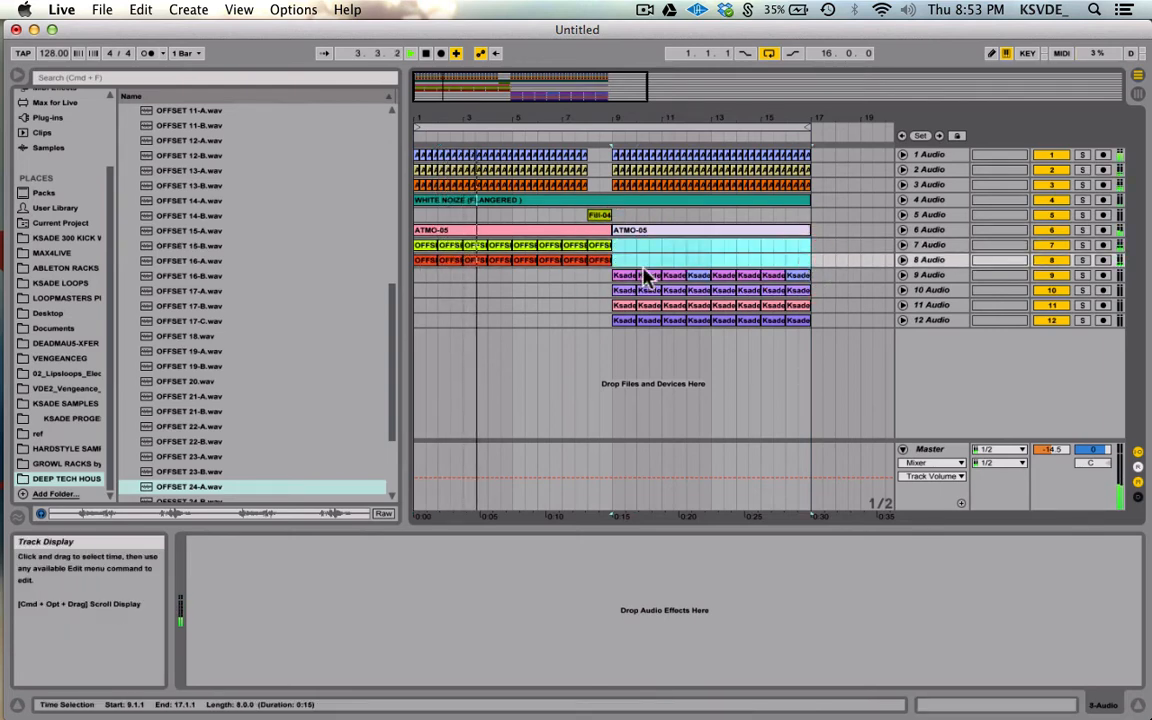
Step: Try duplicating the offset clips on tracks 7 and 8, stop playback, and undo the duplication
left_click(604, 261, "shift")
key("super+d")
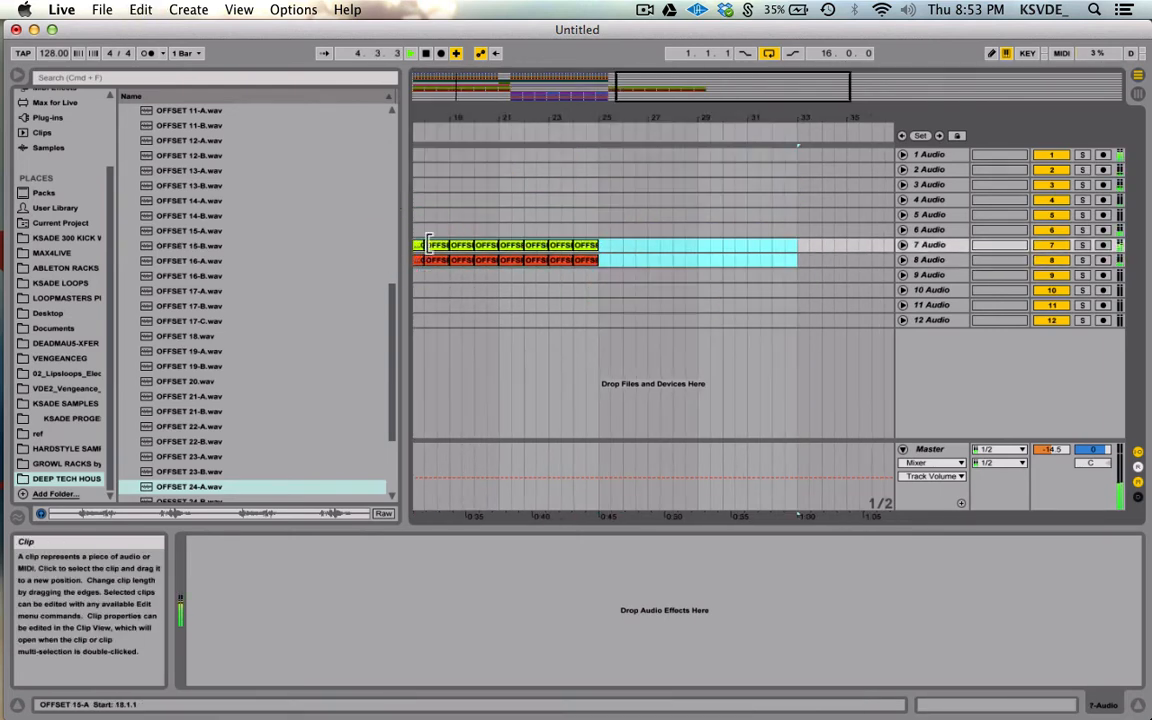
scroll(494, 244, "left", 5)
key("space")
scroll(497, 246, "left", 3)
key("super+z")
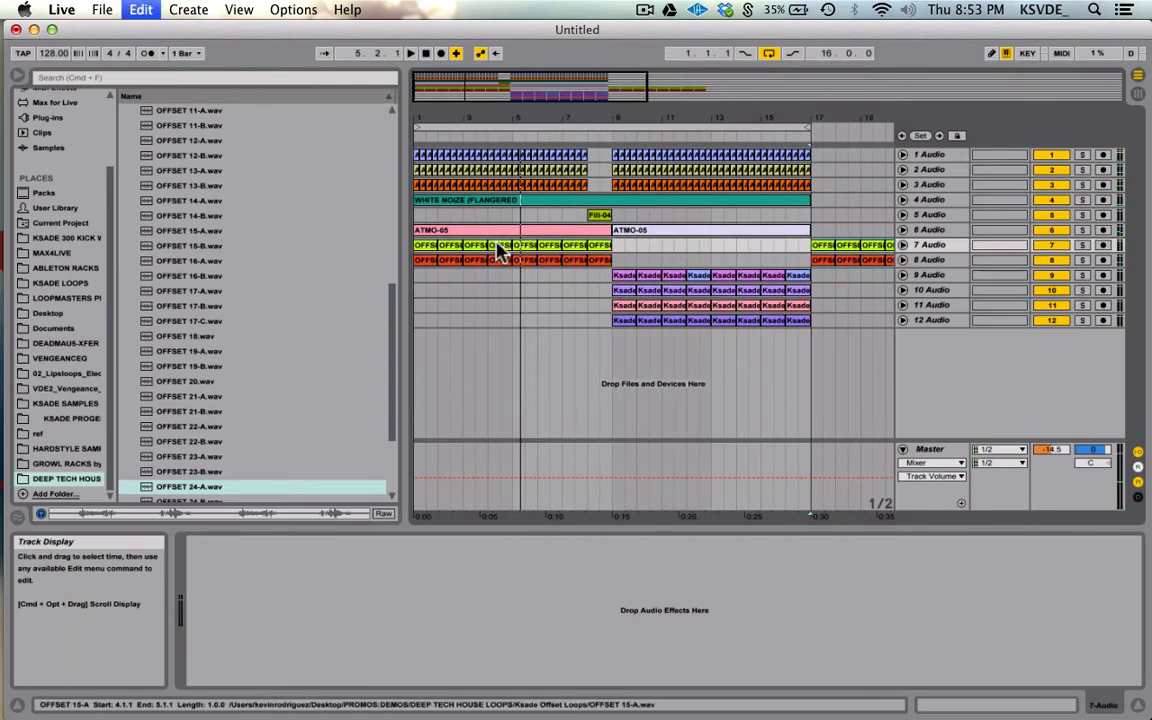
Step: Duplicate the eight bars of offset clips on tracks 7 and 8 and move the copies to start at bar 9
left_click(422, 247, "shift")
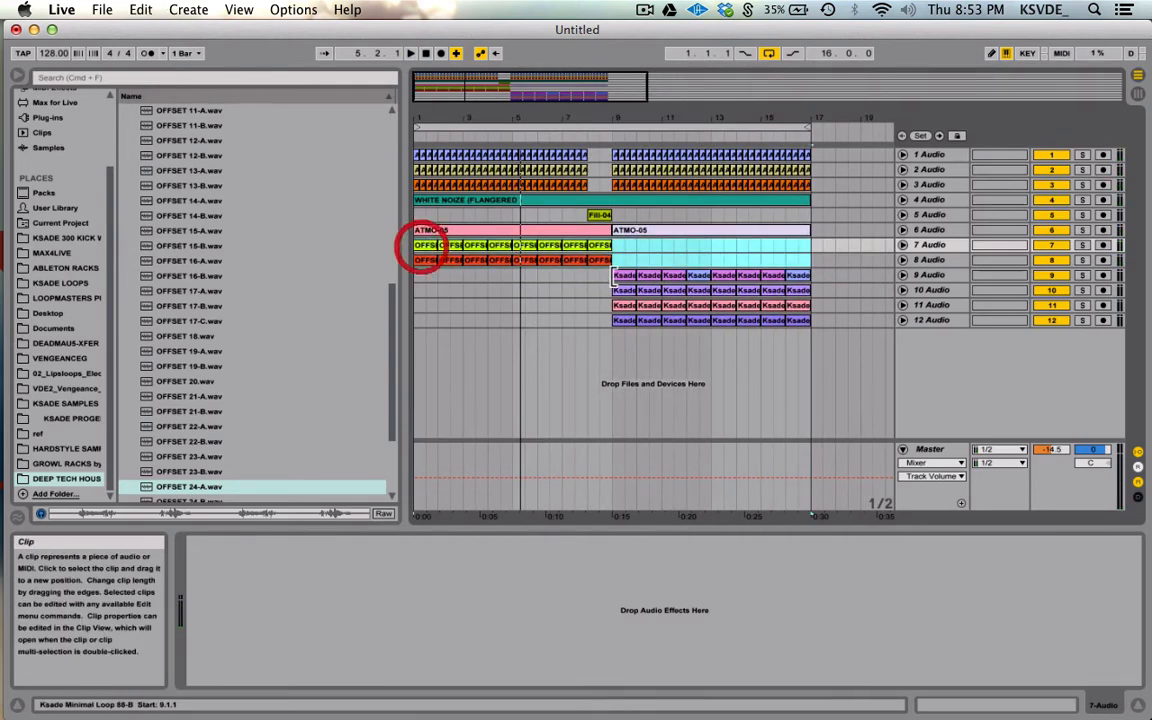
left_click(604, 263, "shift")
key("super+d")
scroll(560, 283, "left", 8)
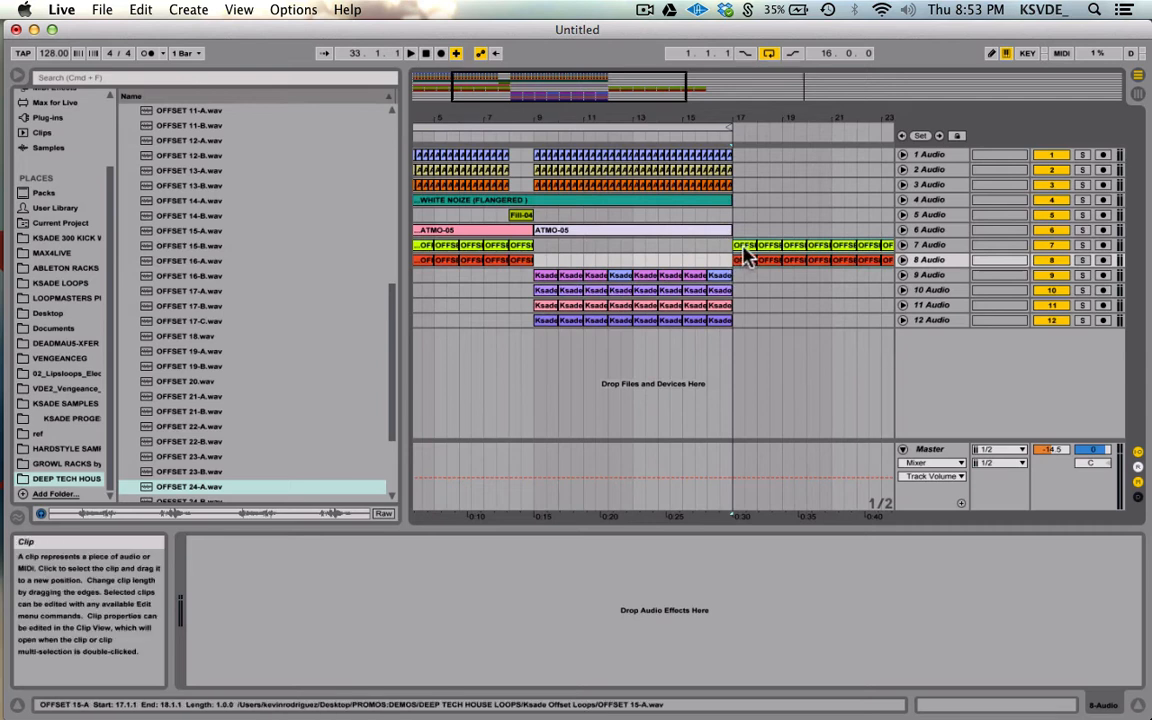
left_click_drag(746, 252, 540, 249)
scroll(491, 292, "left", 3)
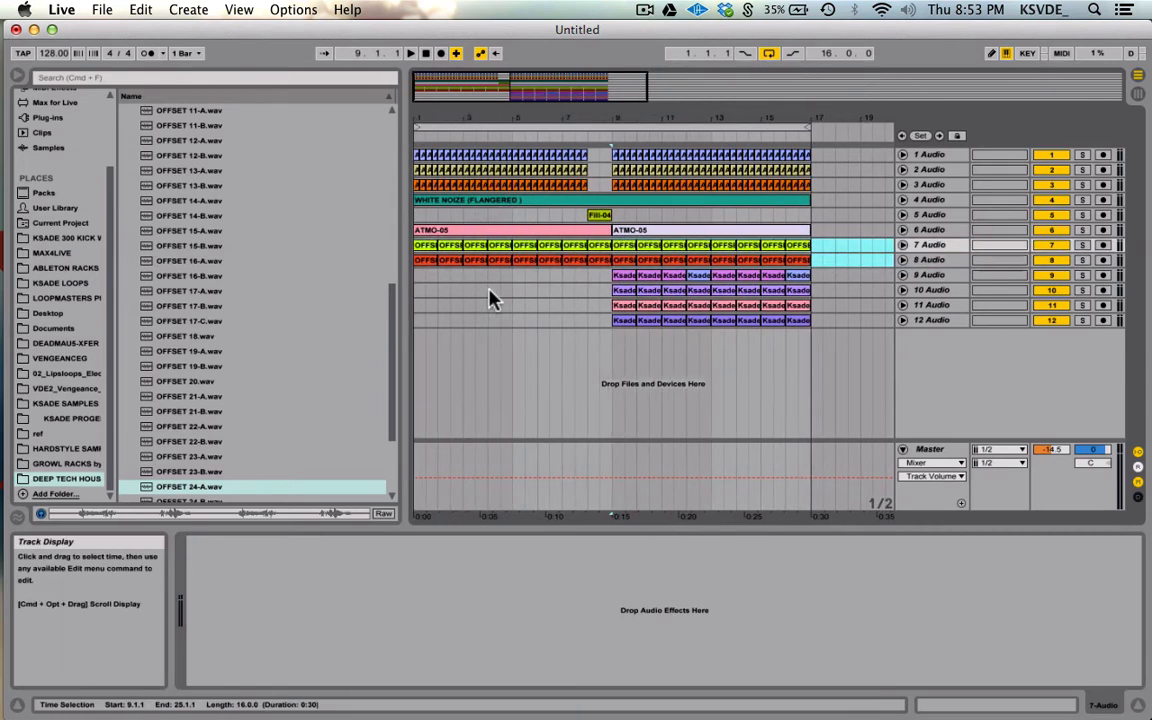
Step: Close the Ksade Offset Loops folder, open Ksade minimal/deep loops, and browse its whole list of loops
scroll(141, 145, "up", 10)
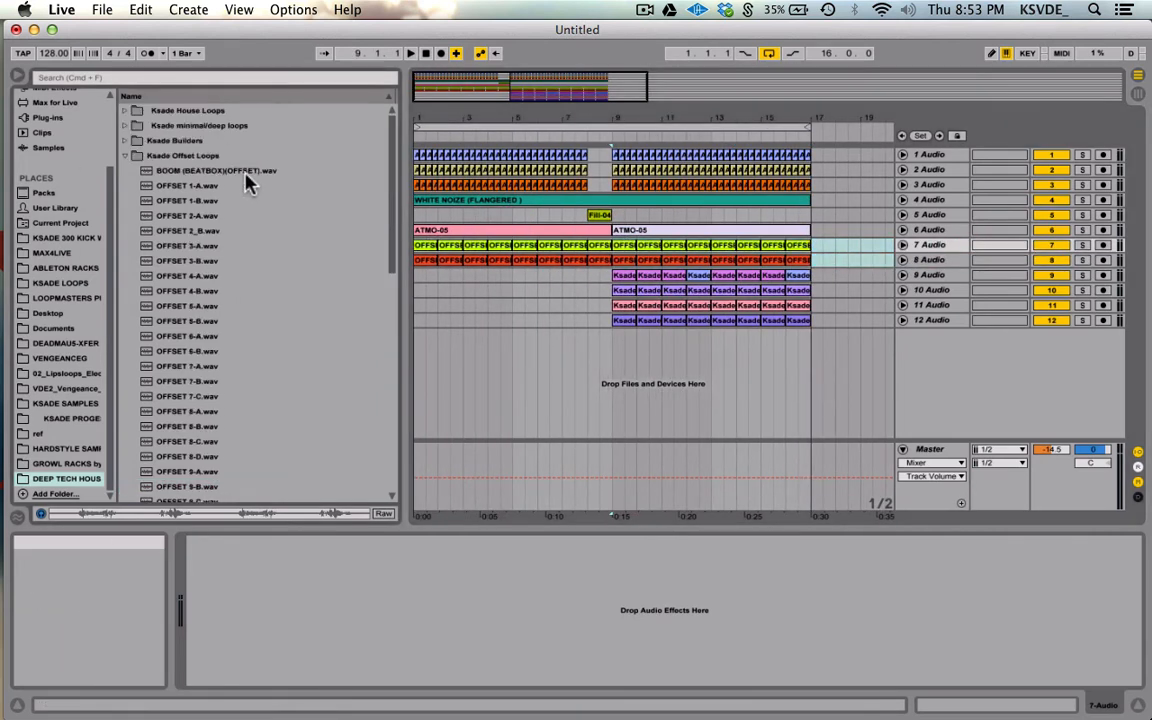
left_click(124, 156)
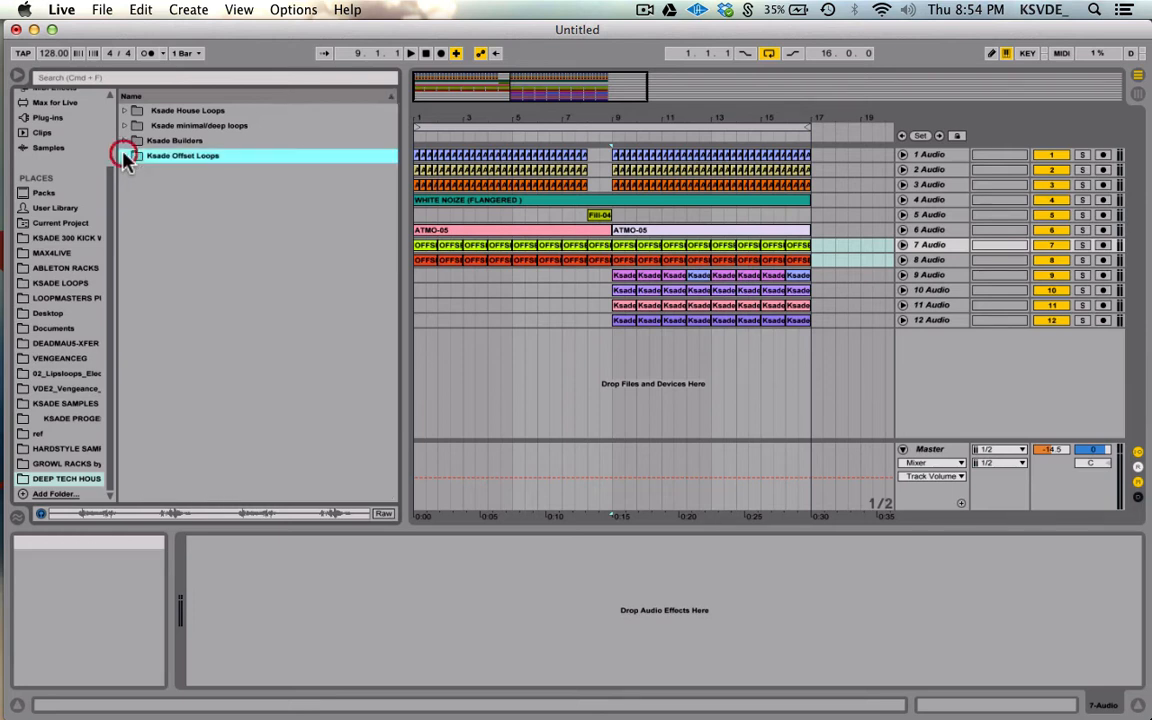
left_click(124, 126)
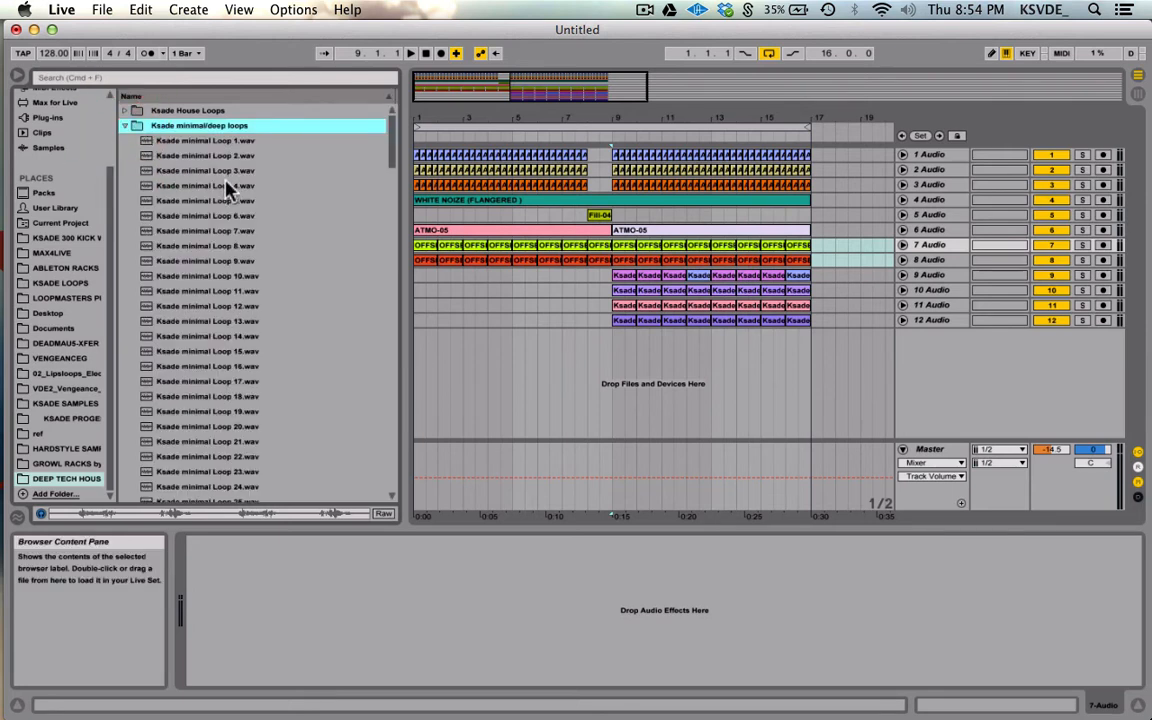
scroll(228, 190, "down", 20)
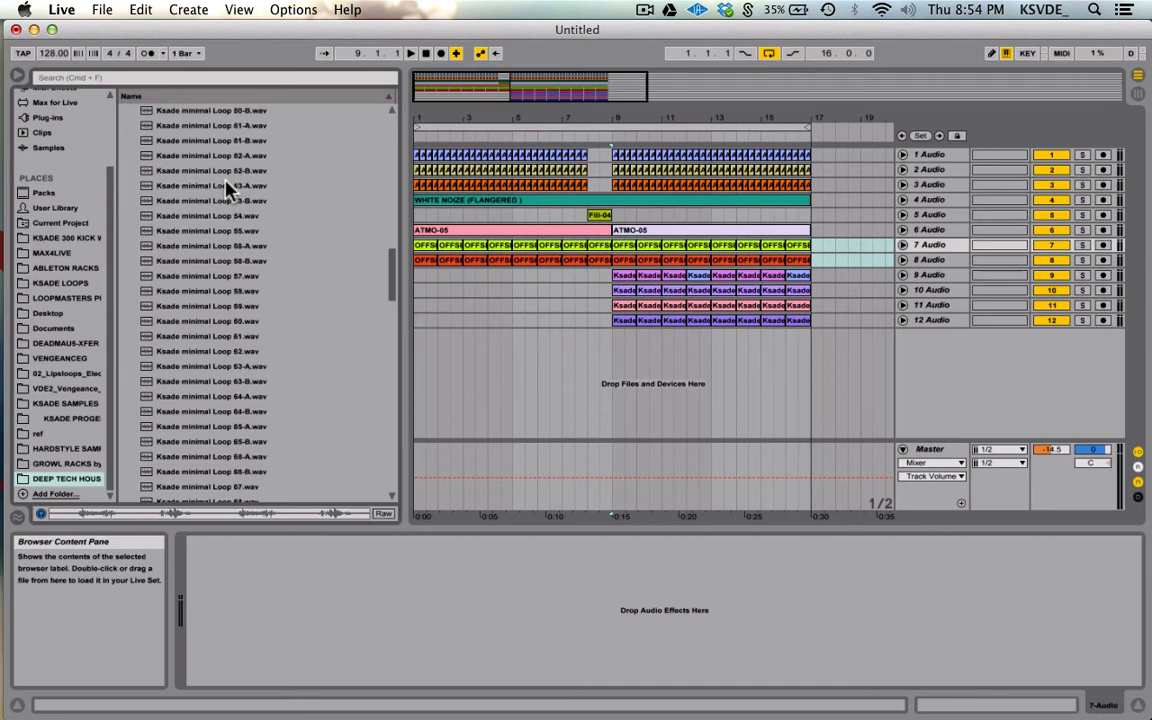
scroll(228, 190, "up", 20)
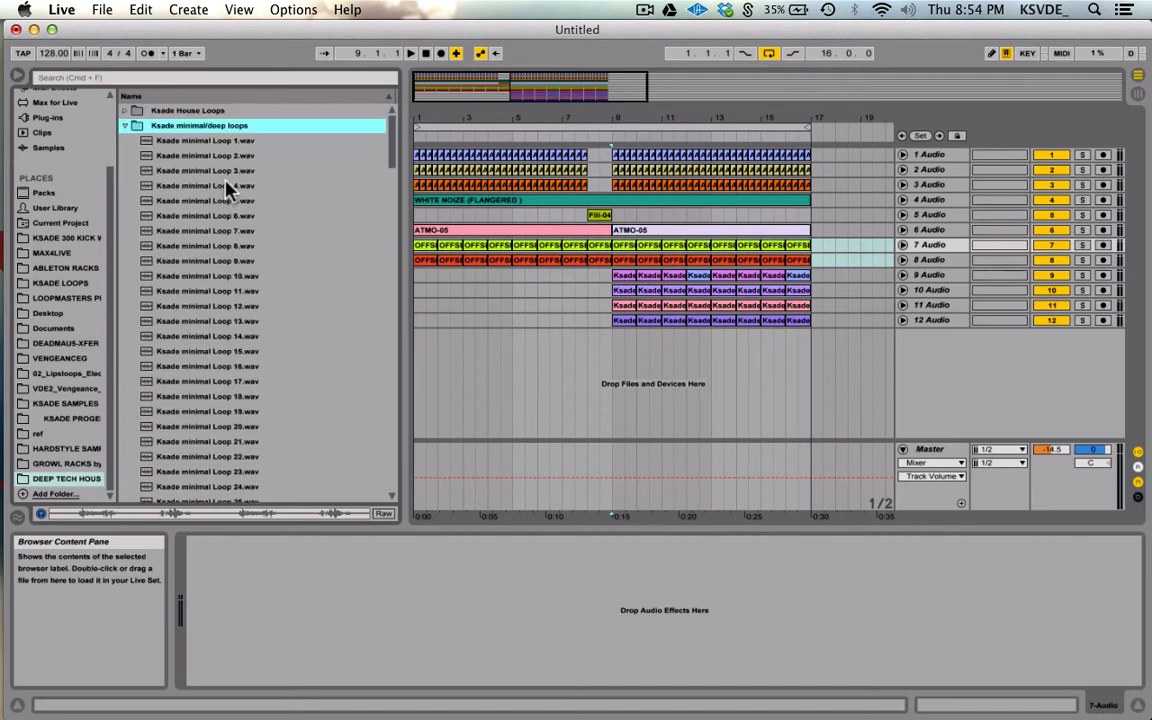
scroll(228, 190, "down", 15)
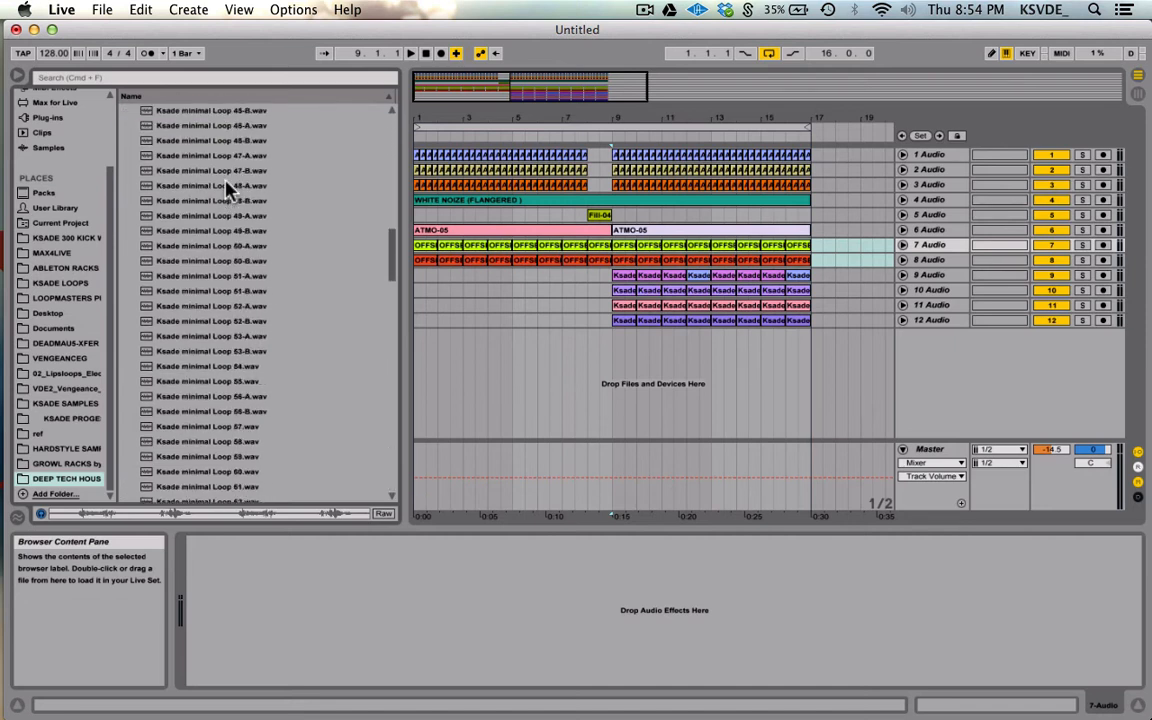
scroll(228, 190, "down", 15)
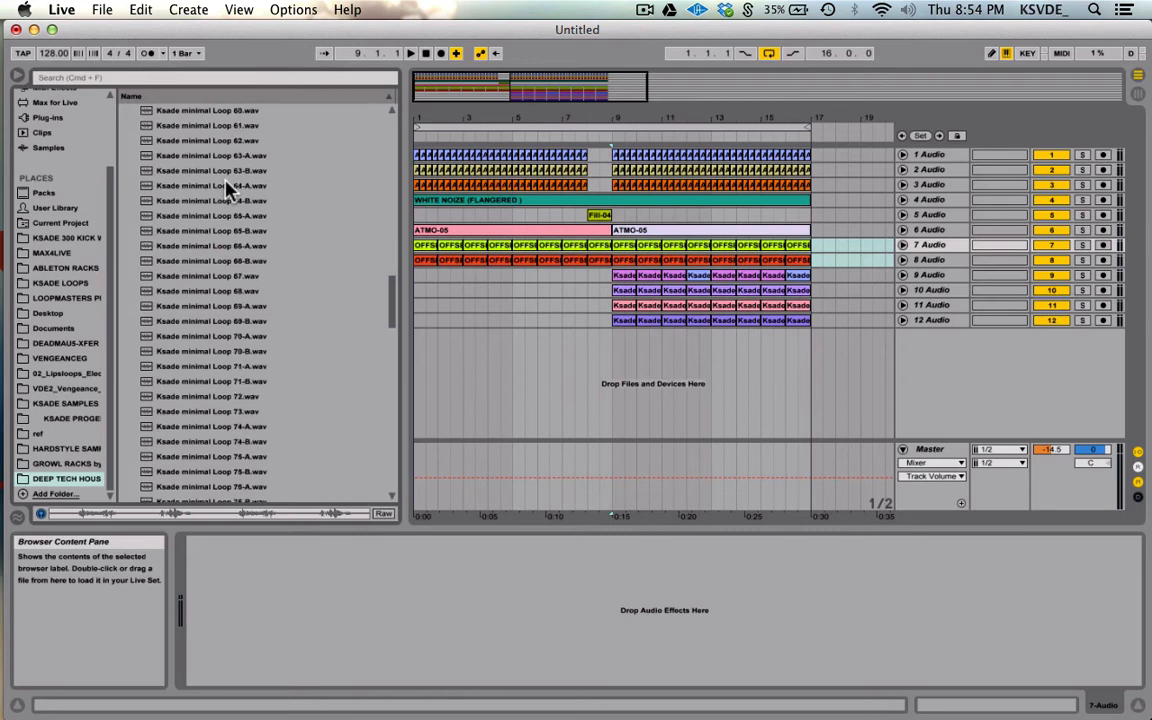
scroll(228, 190, "down", 20)
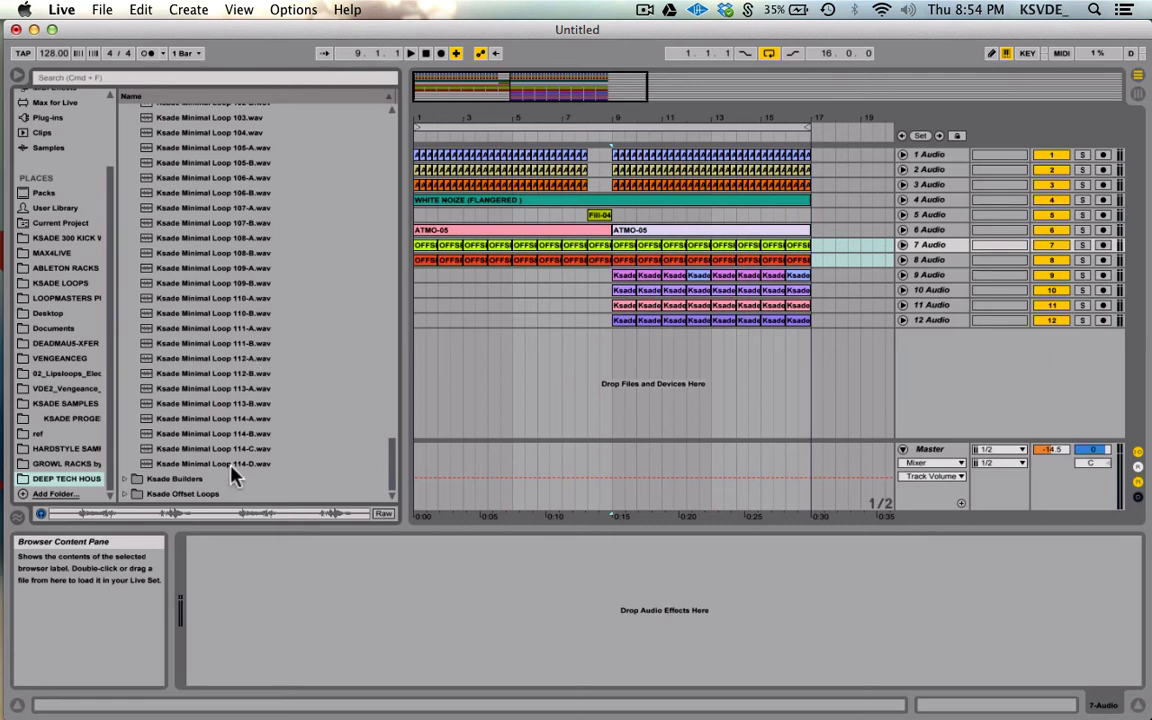
scroll(232, 474, "up", 15)
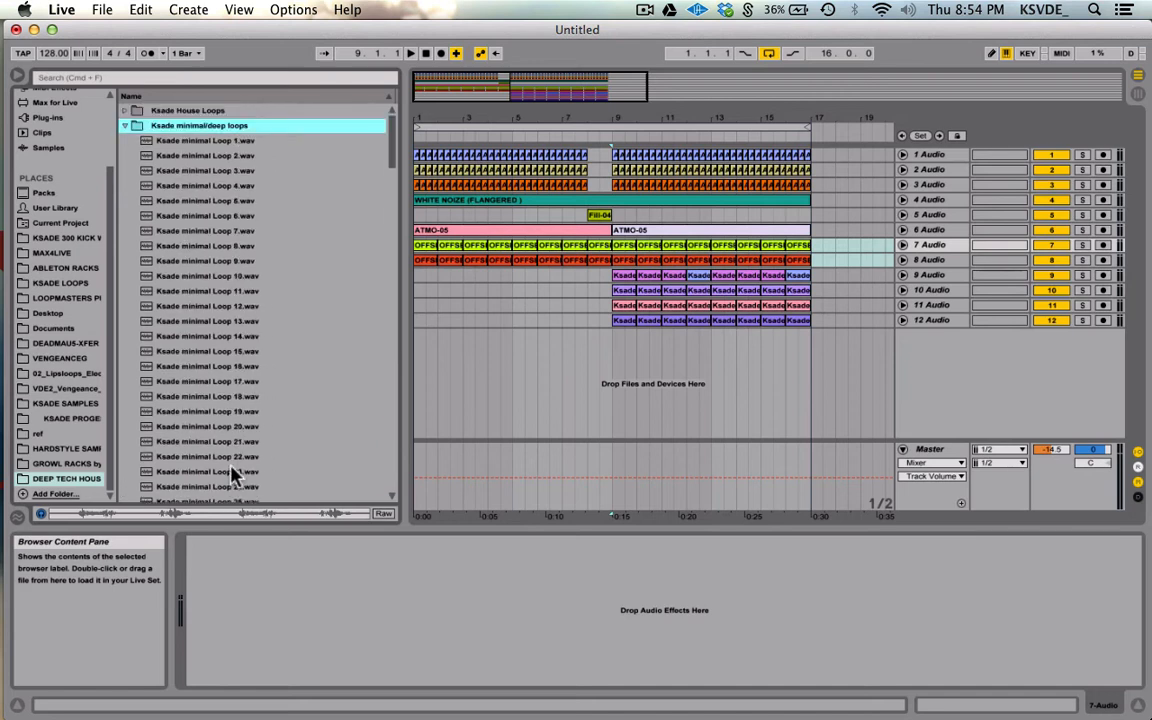
Step: Audition loops near the start of Ksade minimal/deep loops: Ksade minimal Loop 6, 14, 22, 27 and 35-A
left_click(212, 216)
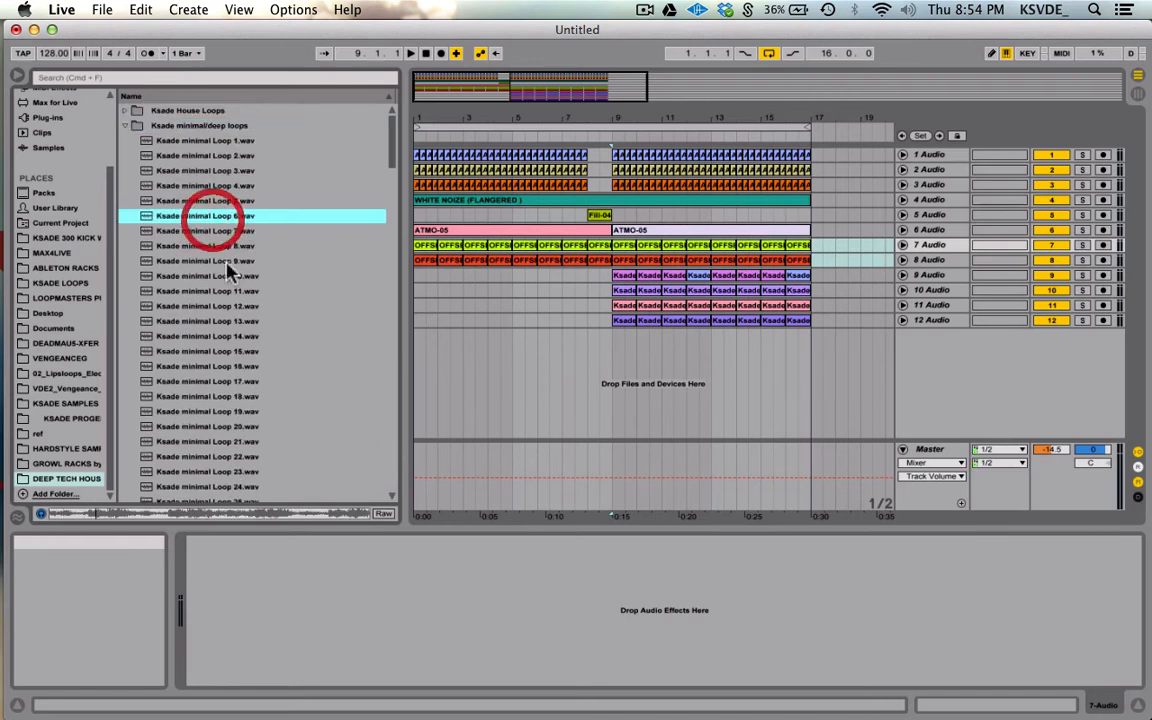
left_click(210, 336)
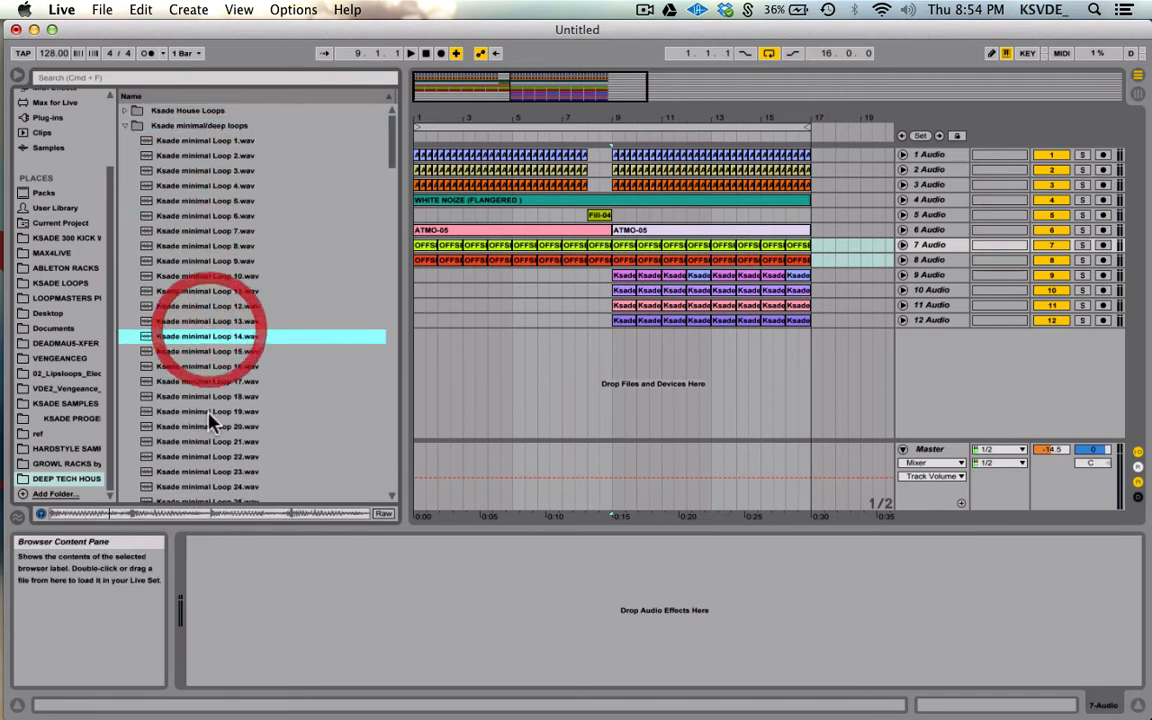
scroll(210, 421, "down", 4)
left_click(211, 292)
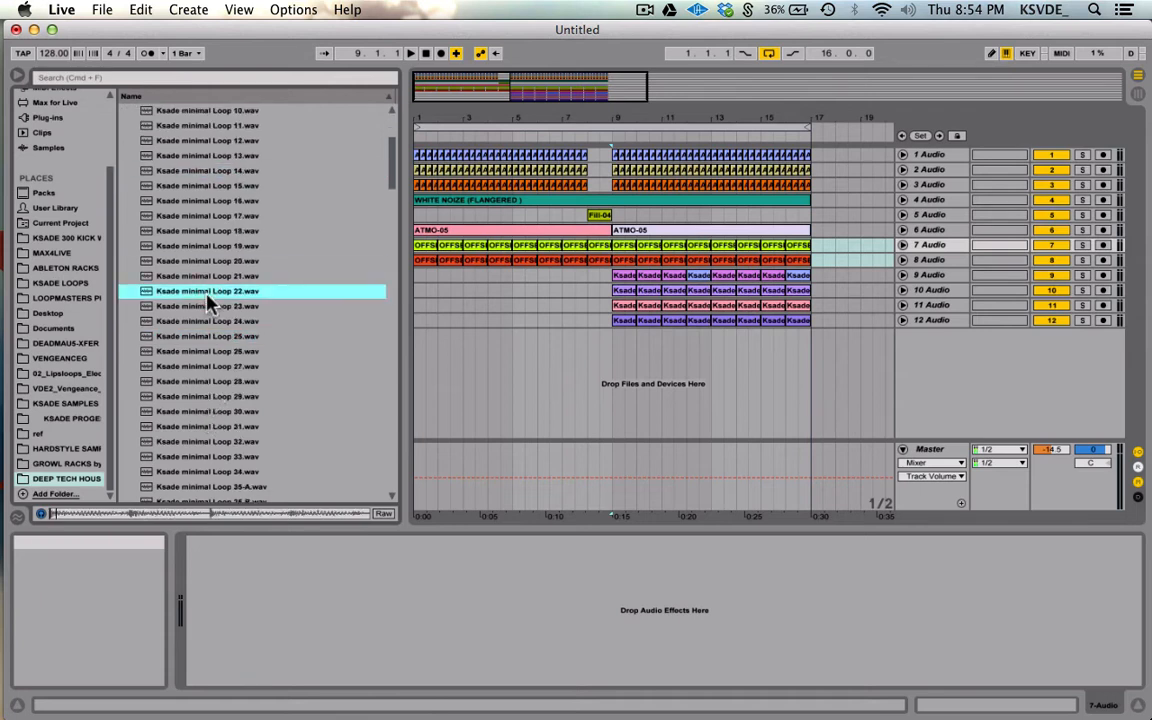
left_click(210, 367)
scroll(208, 370, "down", 3)
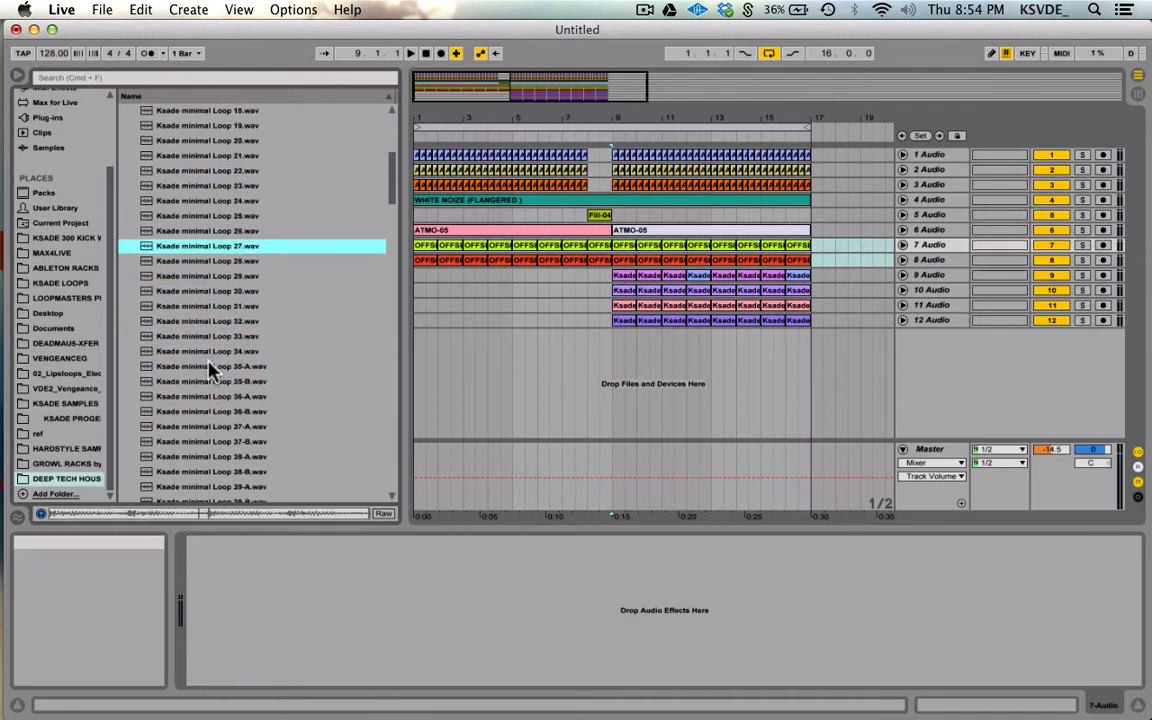
left_click(207, 366)
scroll(207, 370, "down", 3)
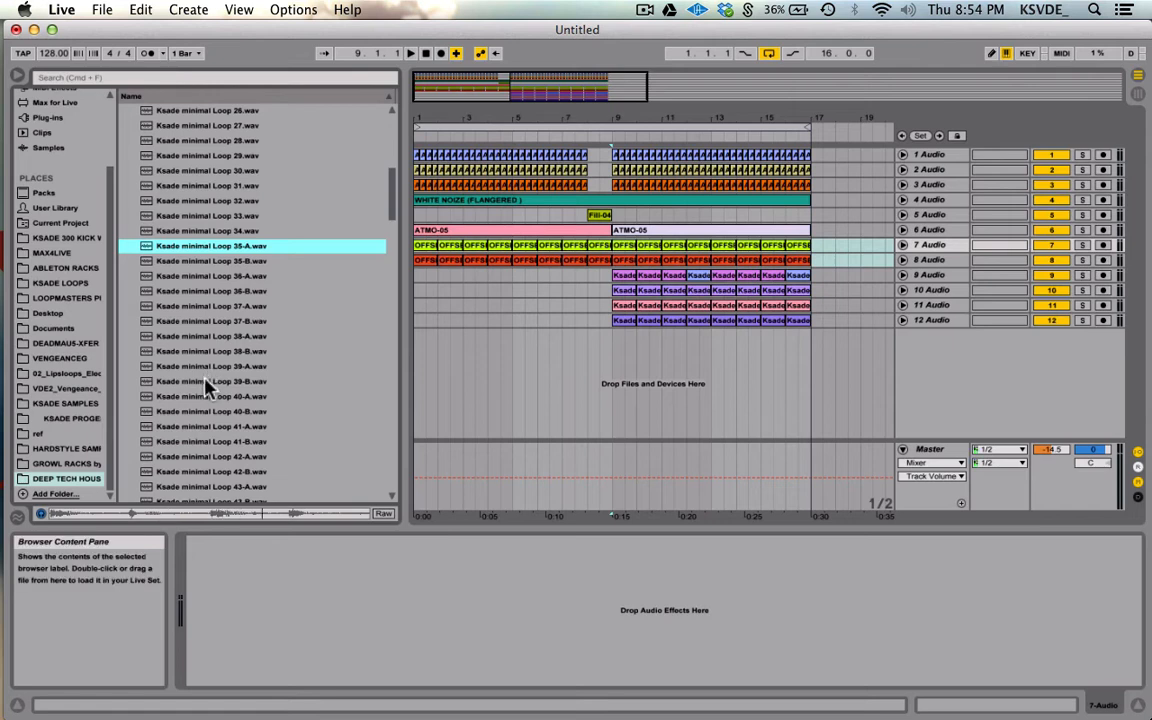
Step: Audition further loops in Ksade minimal/deep loops: Ksade minimal Loop 38-A, 40-A, 43-D, 46-B and 49-B
left_click(216, 337)
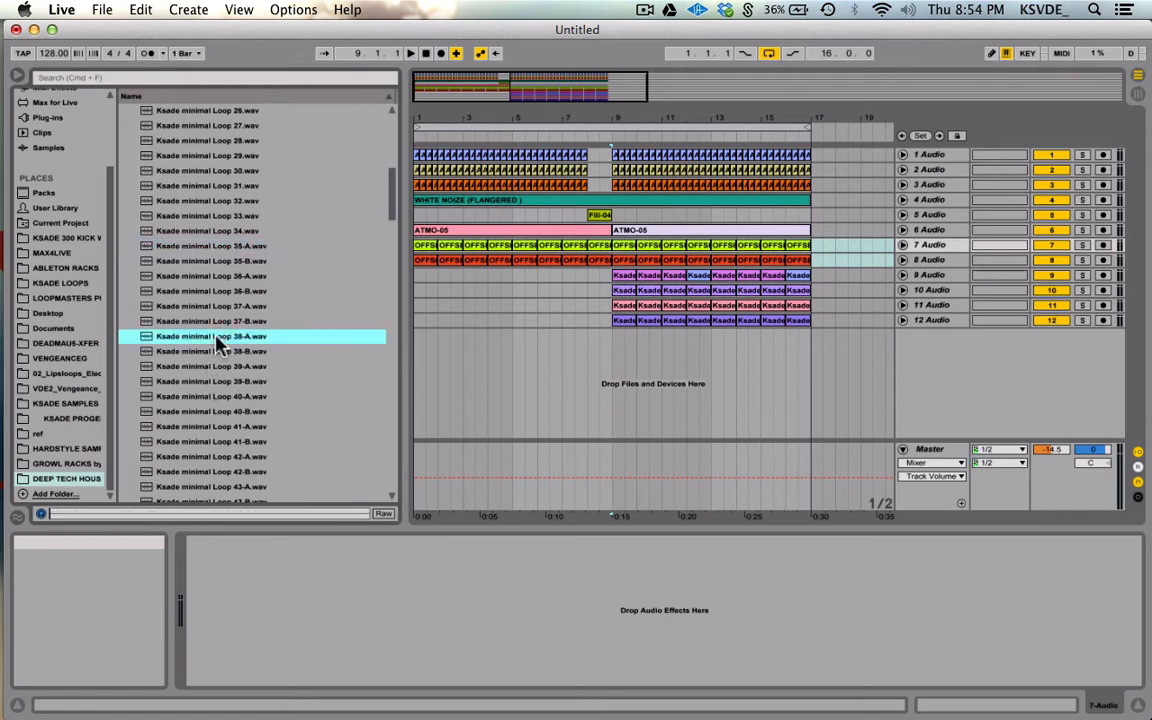
left_click(229, 399)
scroll(222, 400, "down", 3)
left_click(218, 397)
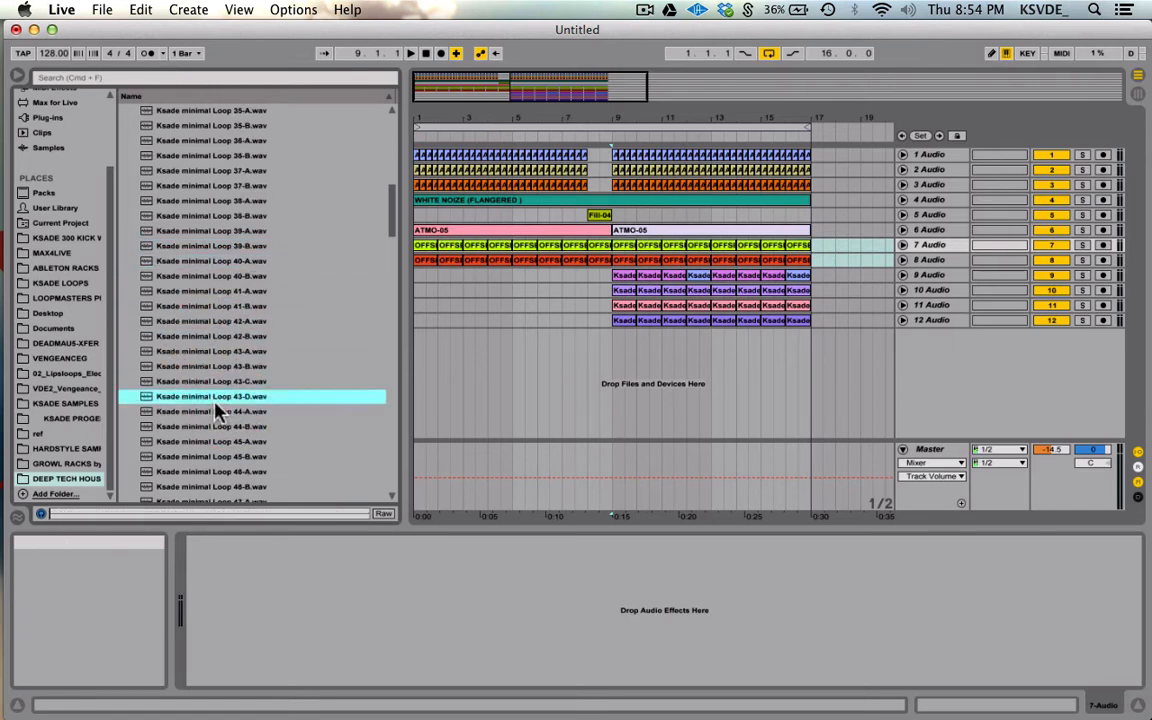
scroll(220, 397, "down", 3)
left_click(216, 337)
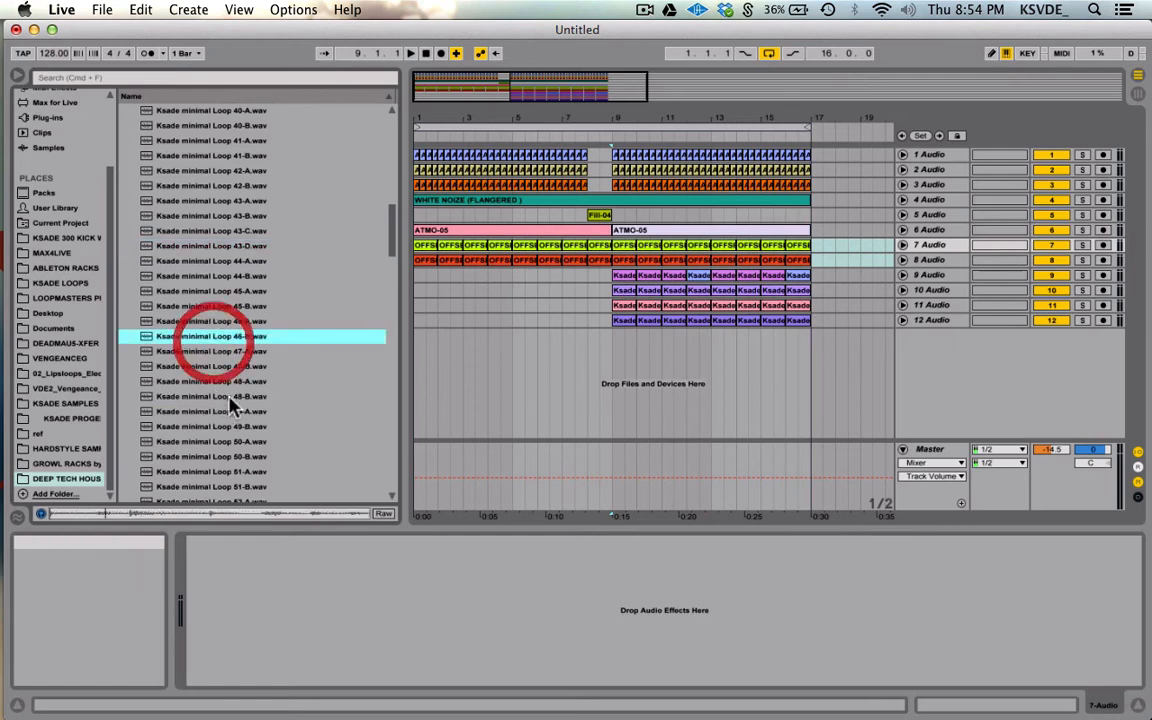
left_click(216, 424)
scroll(216, 424, "down", 3)
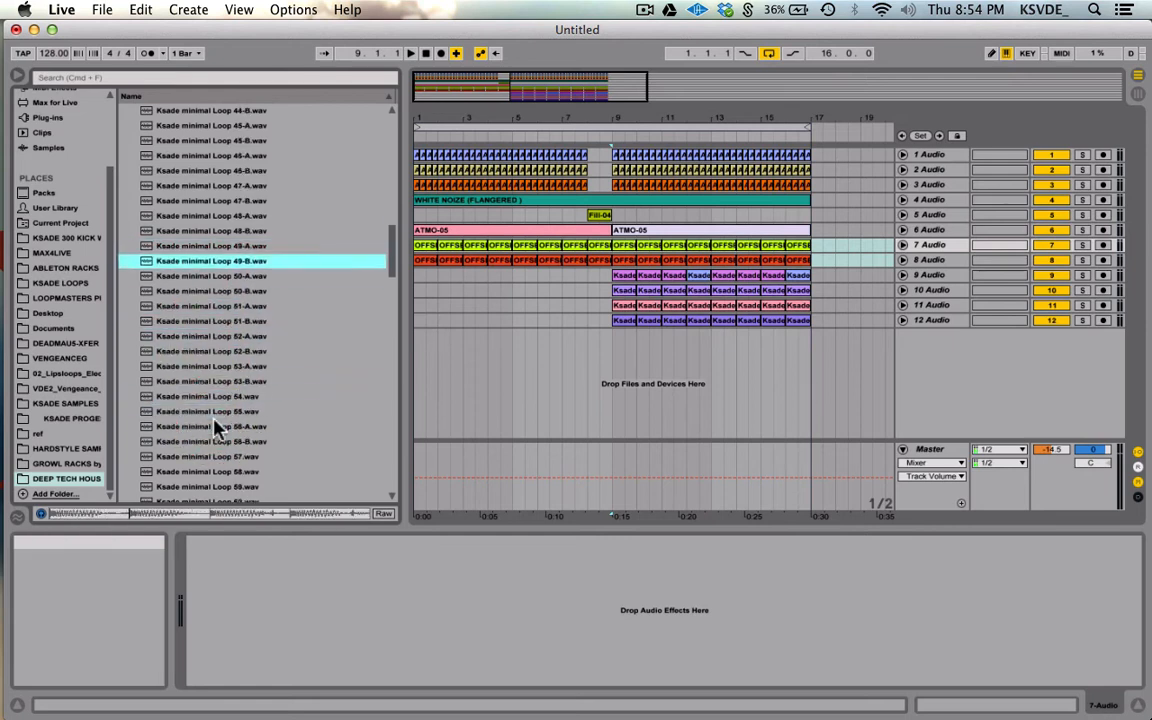
Step: Audition loops around the middle of Ksade minimal/deep loops: Ksade minimal Loop 56-A, 64-B and 69-A
left_click(216, 424)
scroll(216, 427, "down", 3)
left_click(216, 427)
scroll(216, 427, "down", 3)
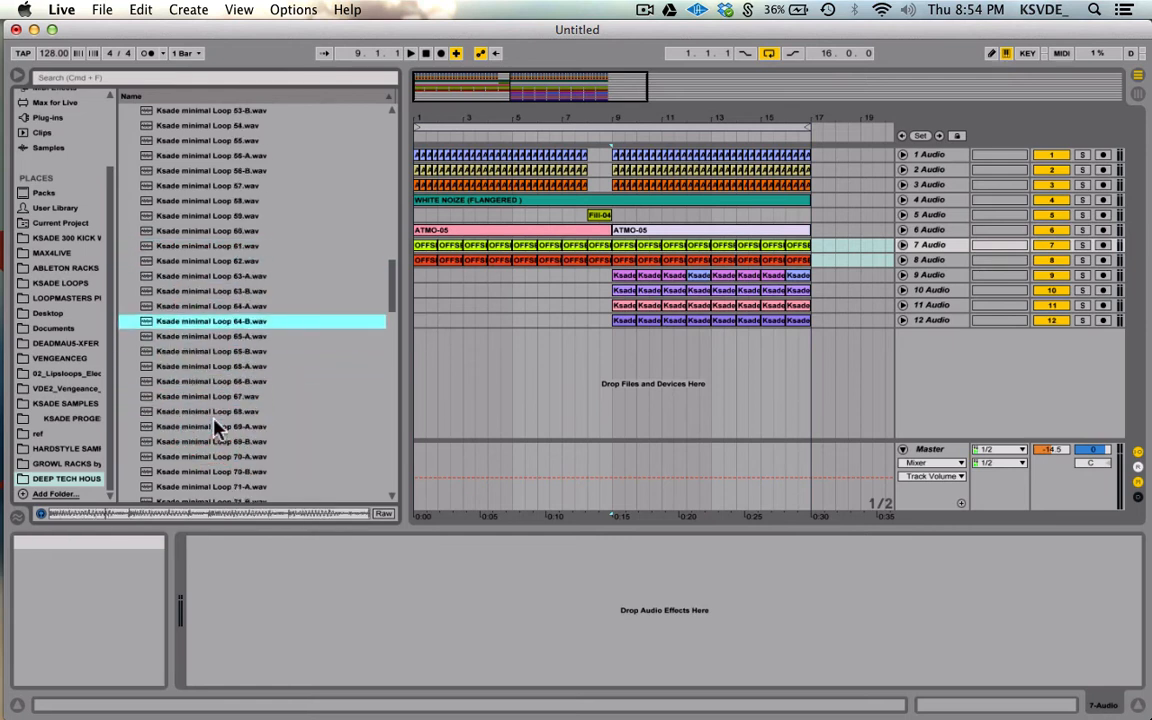
left_click(216, 427)
scroll(216, 427, "down", 3)
Step: Audition Ksade minimal Loop 76-B, 81-A and 85-B, and browse on to the loops numbered in the 90s
left_click(216, 427)
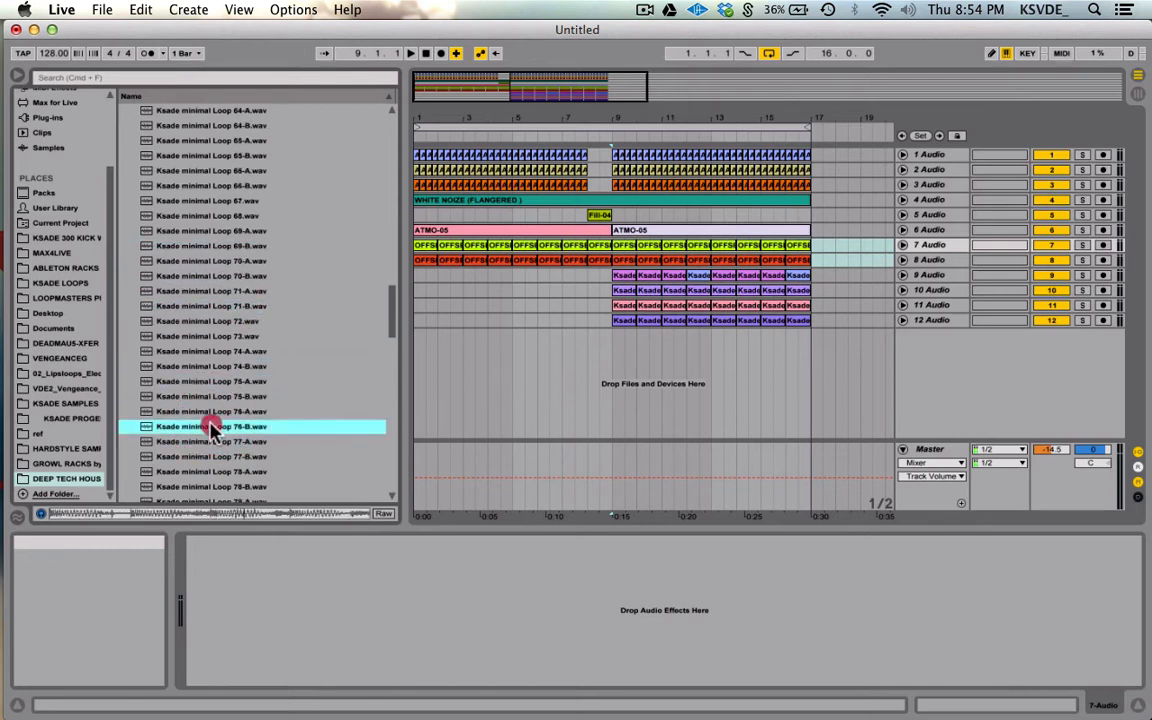
scroll(216, 427, "down", 3)
left_click(215, 411)
scroll(216, 420, "down", 3)
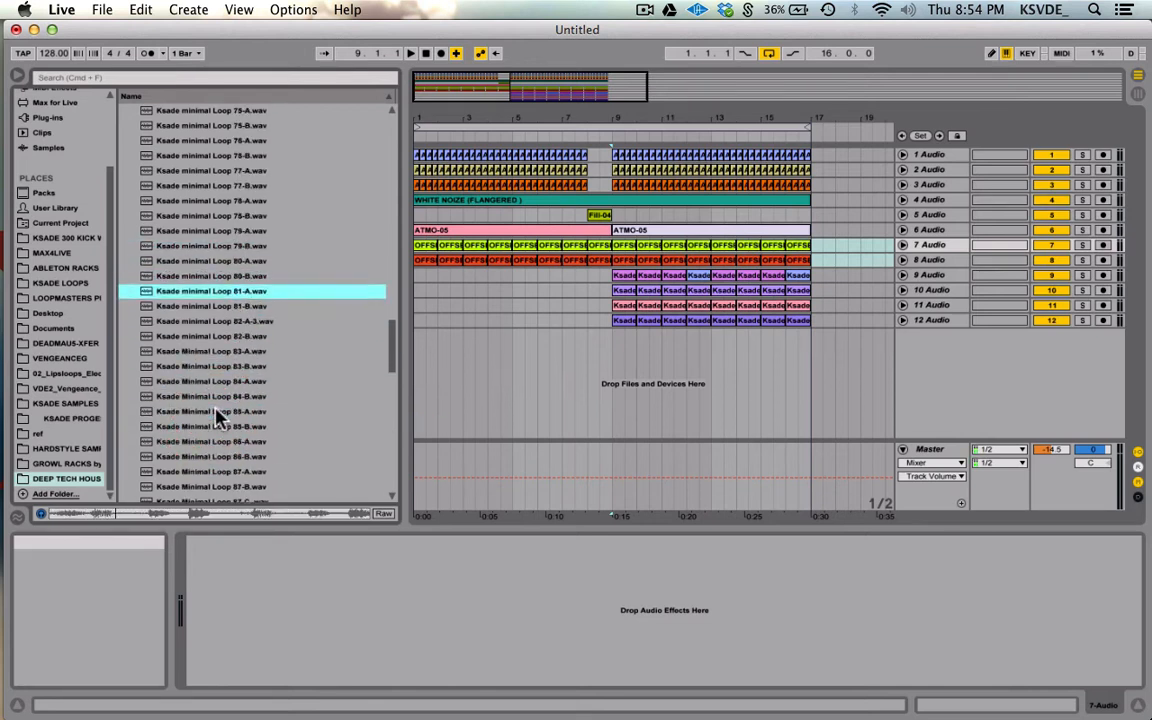
left_click(216, 411)
scroll(216, 415, "down", 1)
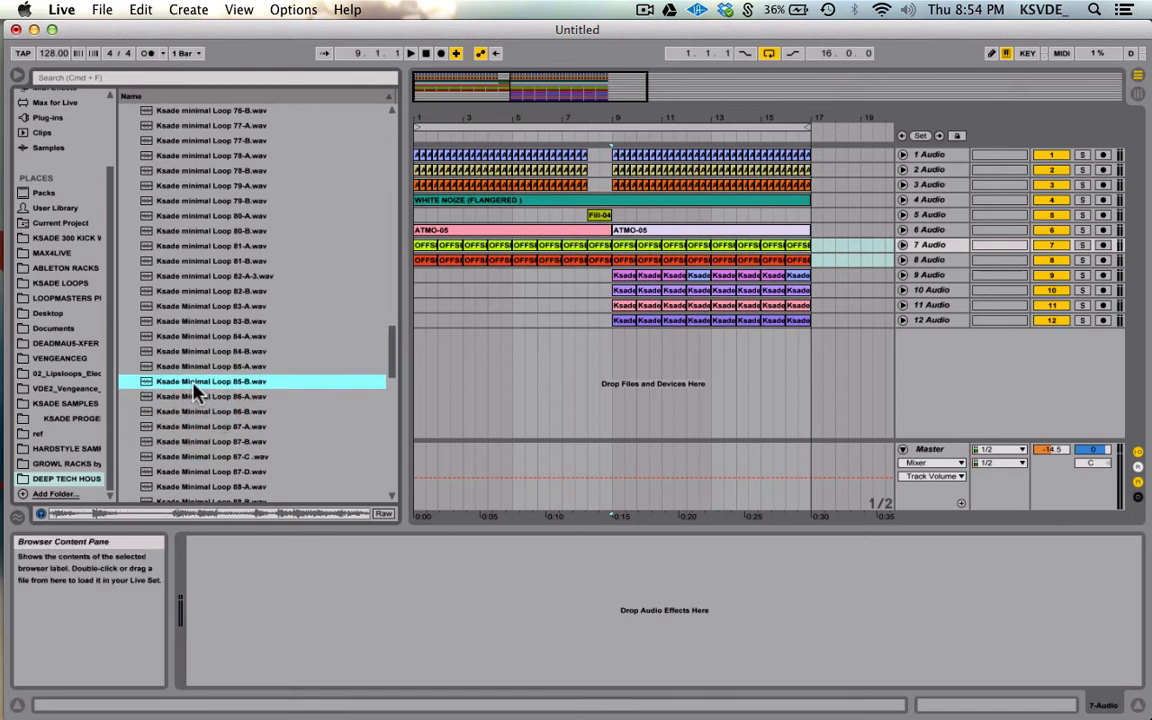
scroll(230, 398, "down", 6)
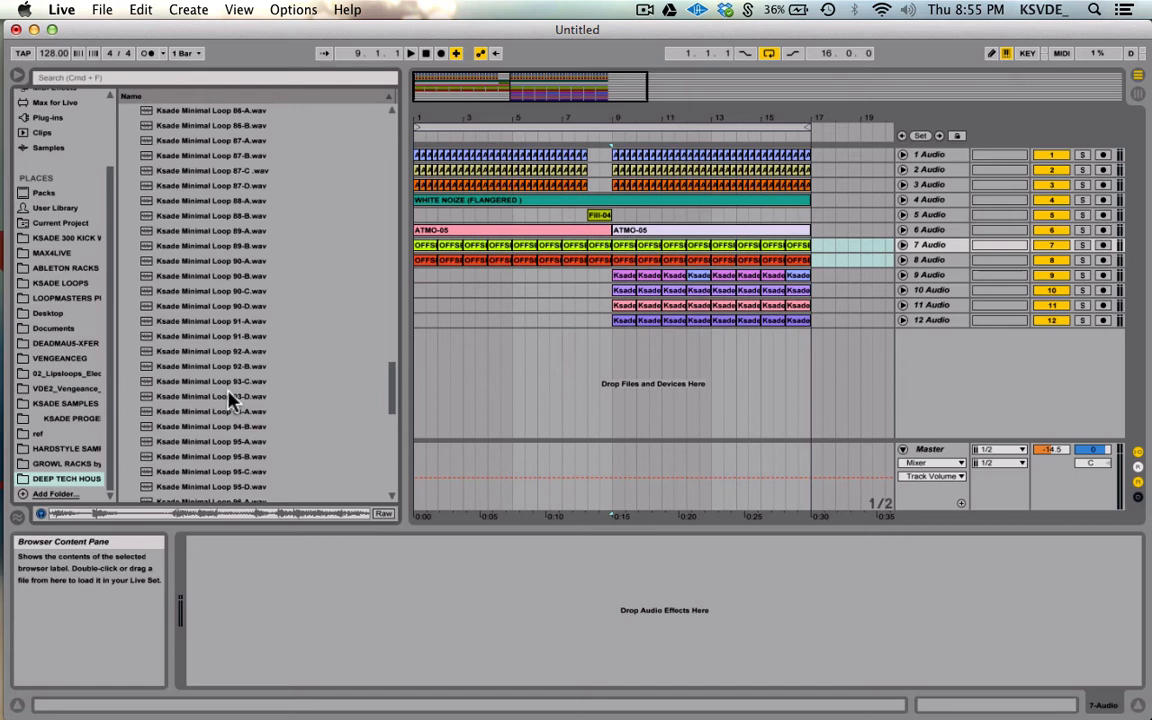
Step: Place Ksade Minimal Loop 85-B at bar 1 of 9 Audio, duplicate it up to bar 9, and play the arrangement
scroll(230, 398, "up", 5)
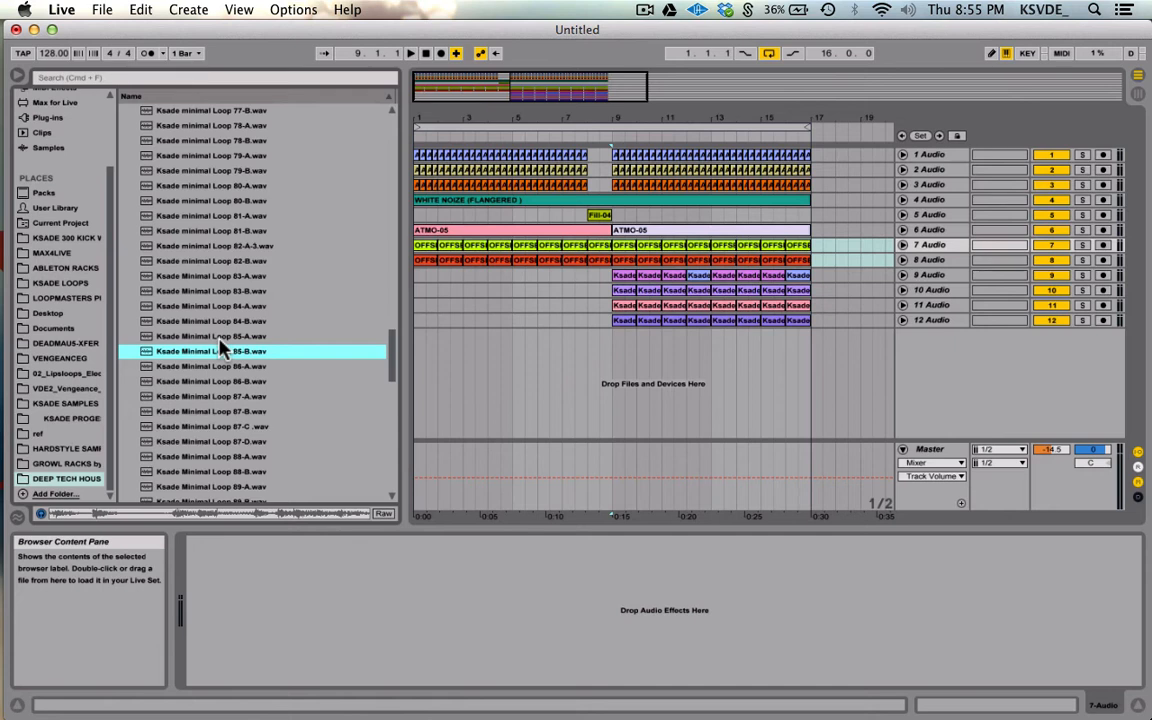
left_click_drag(222, 348, 425, 277)
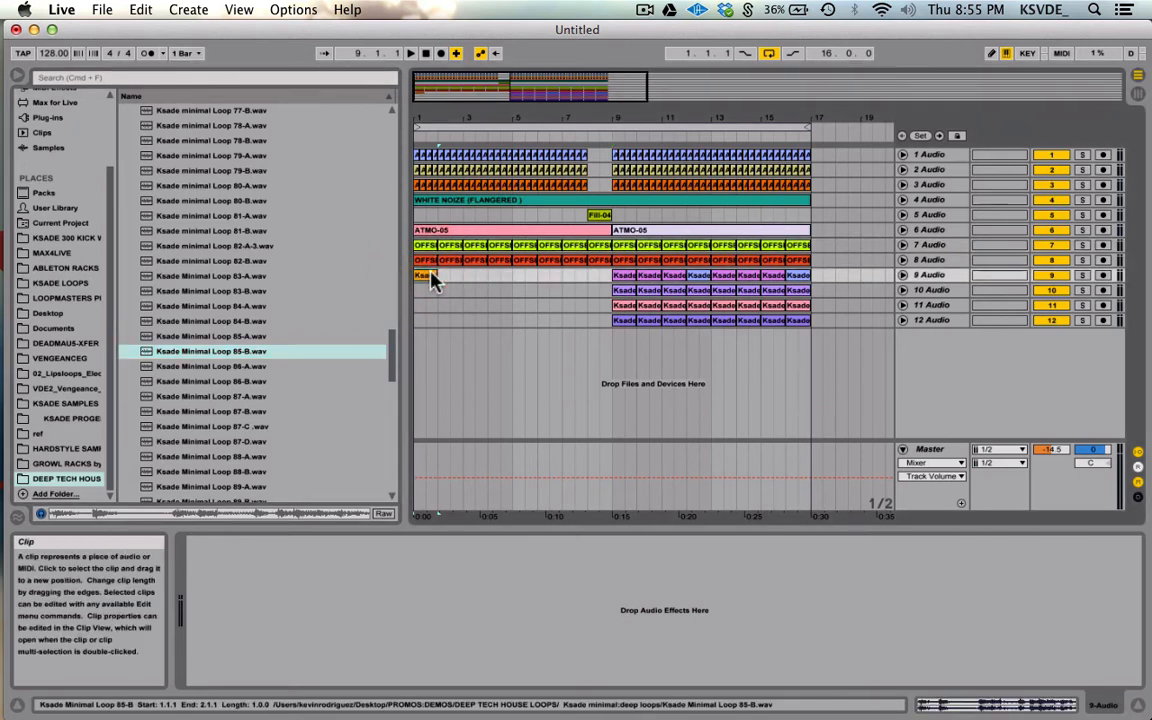
key("super+d")
key("super+d")
key("super+d")
key("super+d")
key("super+d")
key("super+d")
key("super+d")
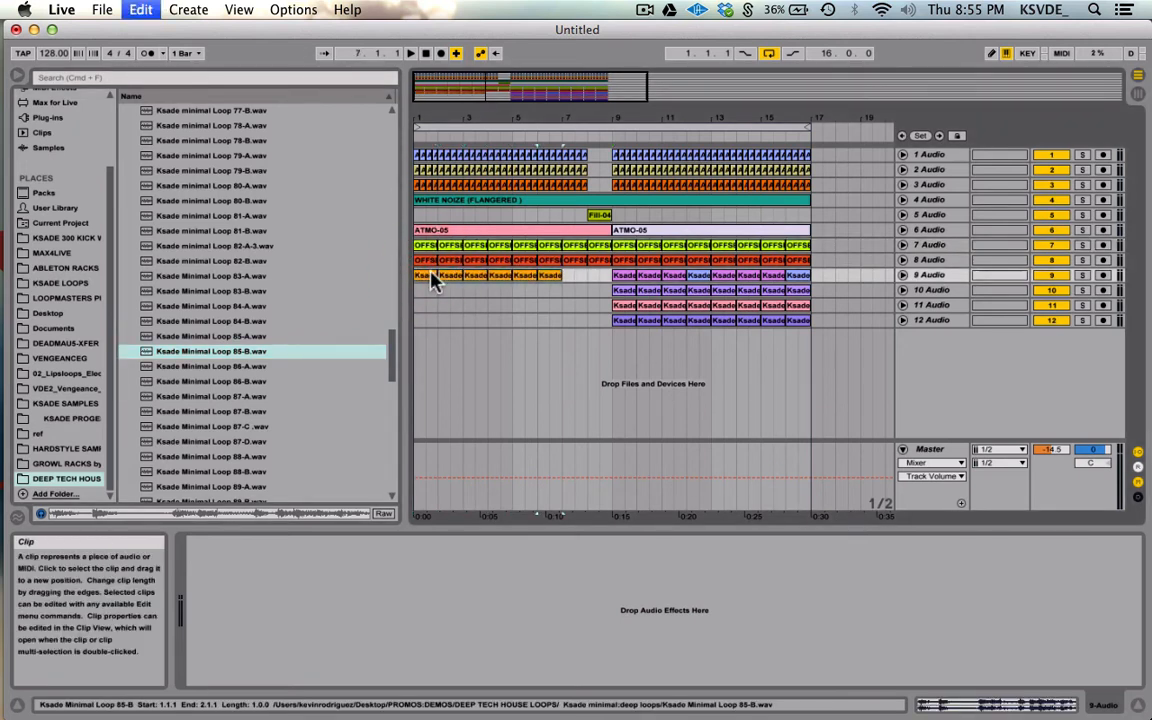
left_click(432, 280)
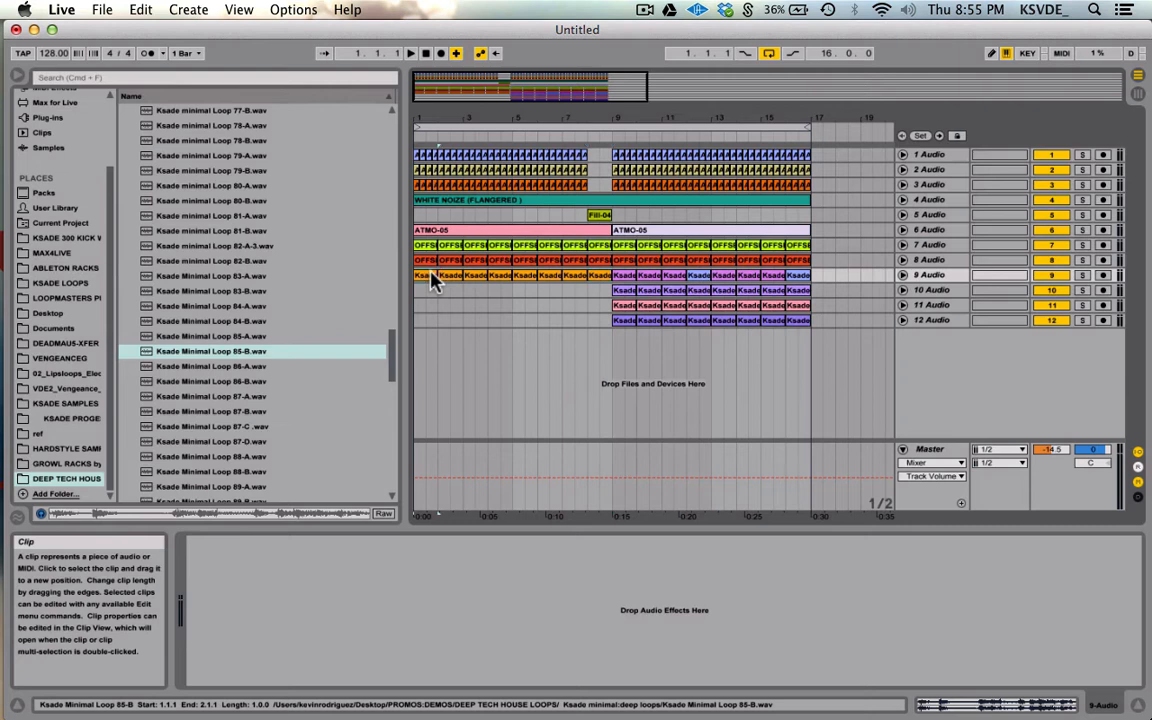
key("space")
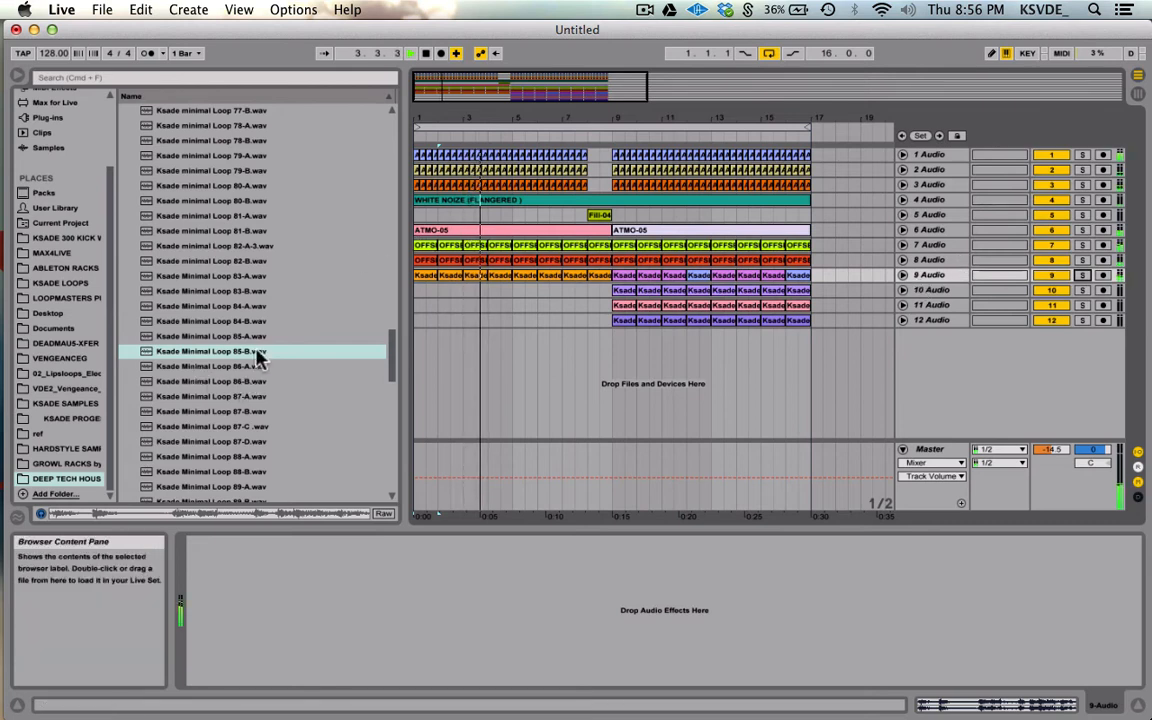
Step: Audition the consecutive loops Ksade Minimal Loop 88-A through 90-B in Ksade minimal/deep loops
scroll(263, 318, "down", 5)
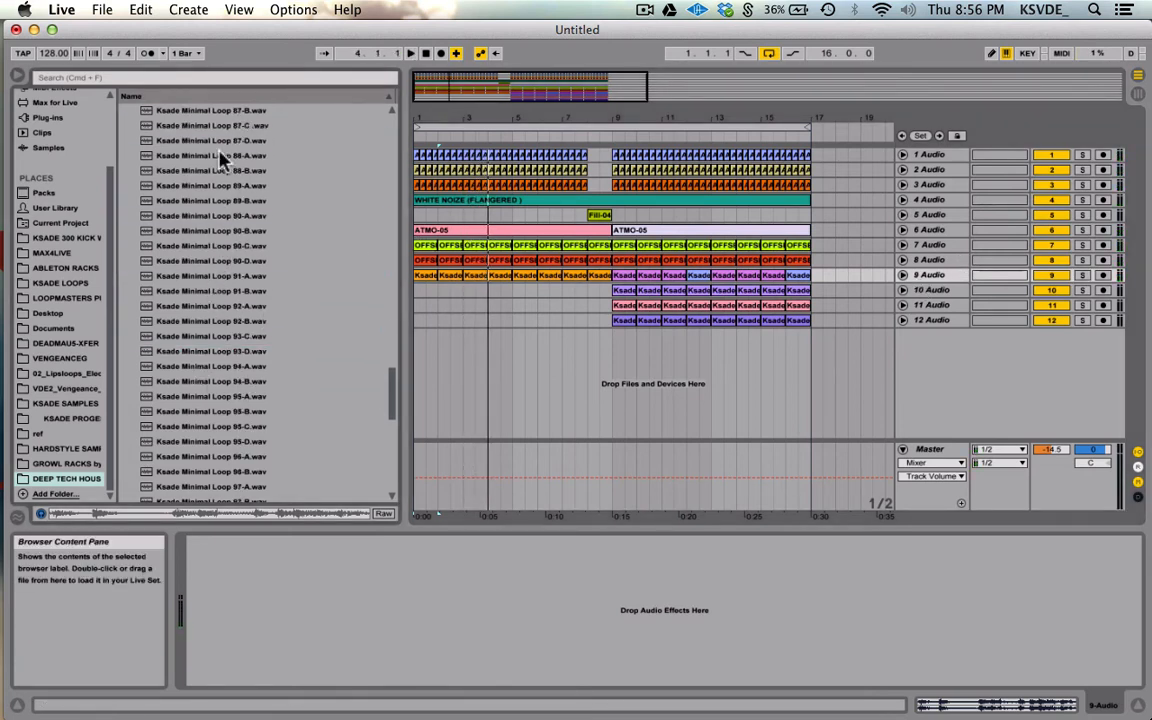
left_click(222, 157)
key("Down")
key("Down")
key("Down")
key("Down")
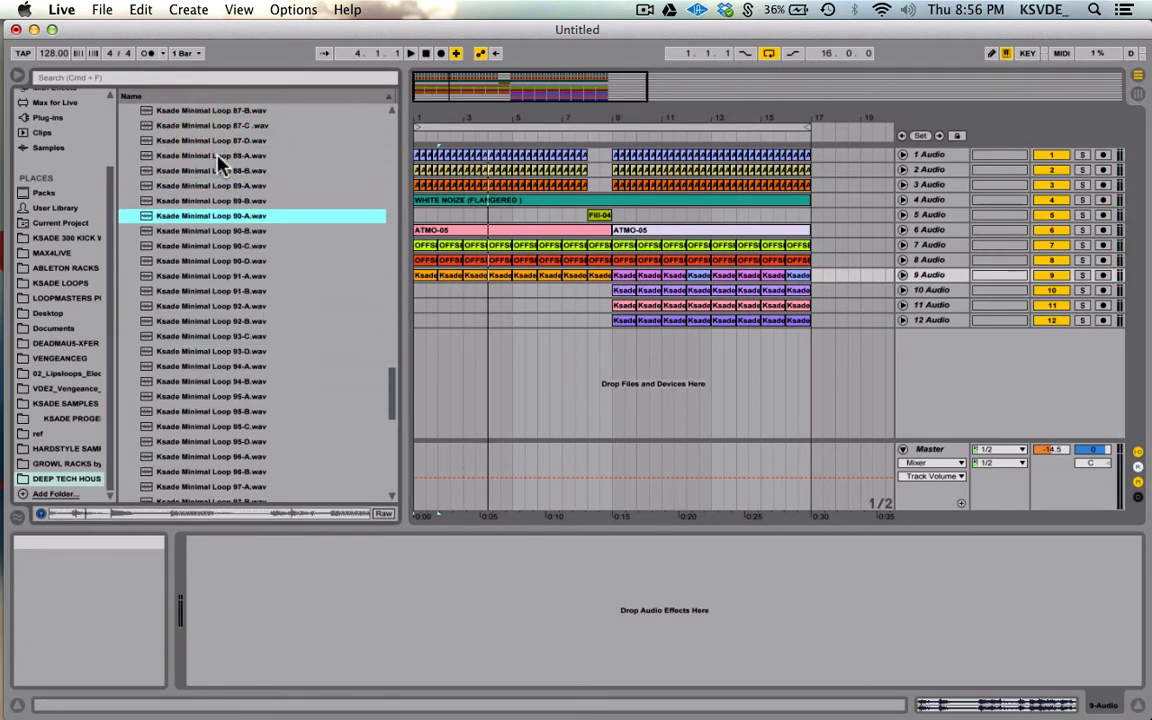
key("Down")
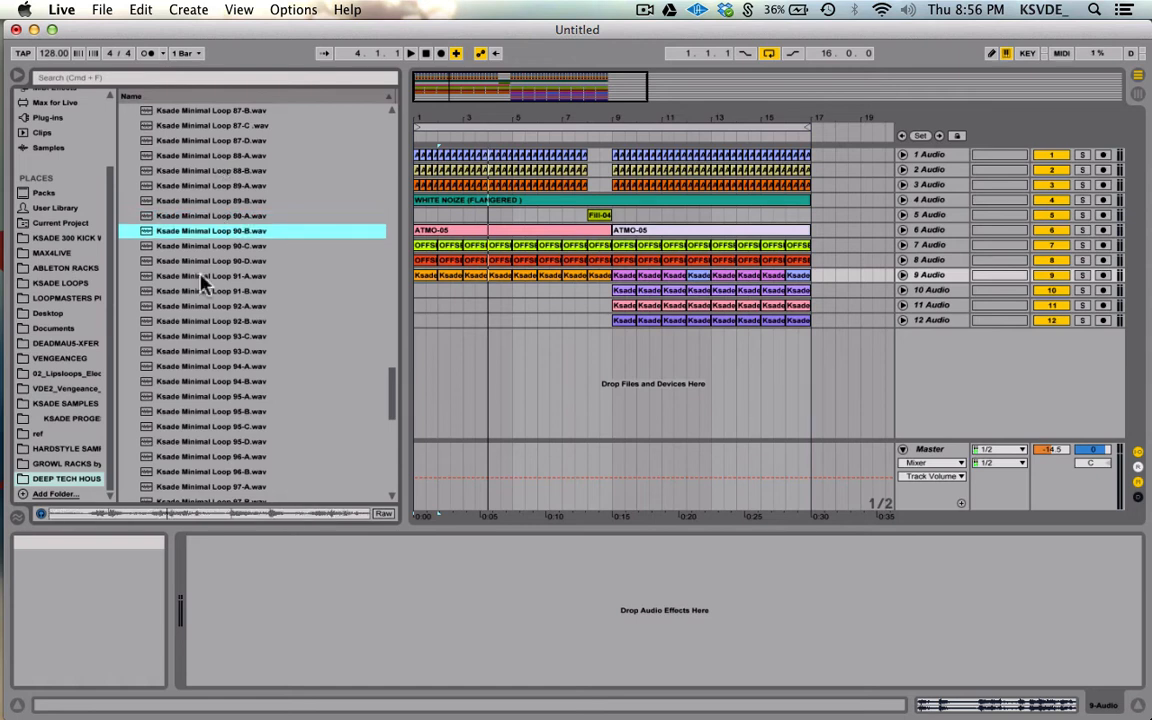
Step: Audition further loops in Ksade minimal/deep loops: Ksade Minimal Loop 93-C, 96-A, 99-B and 101-A
left_click(208, 335)
scroll(208, 335, "down", 3)
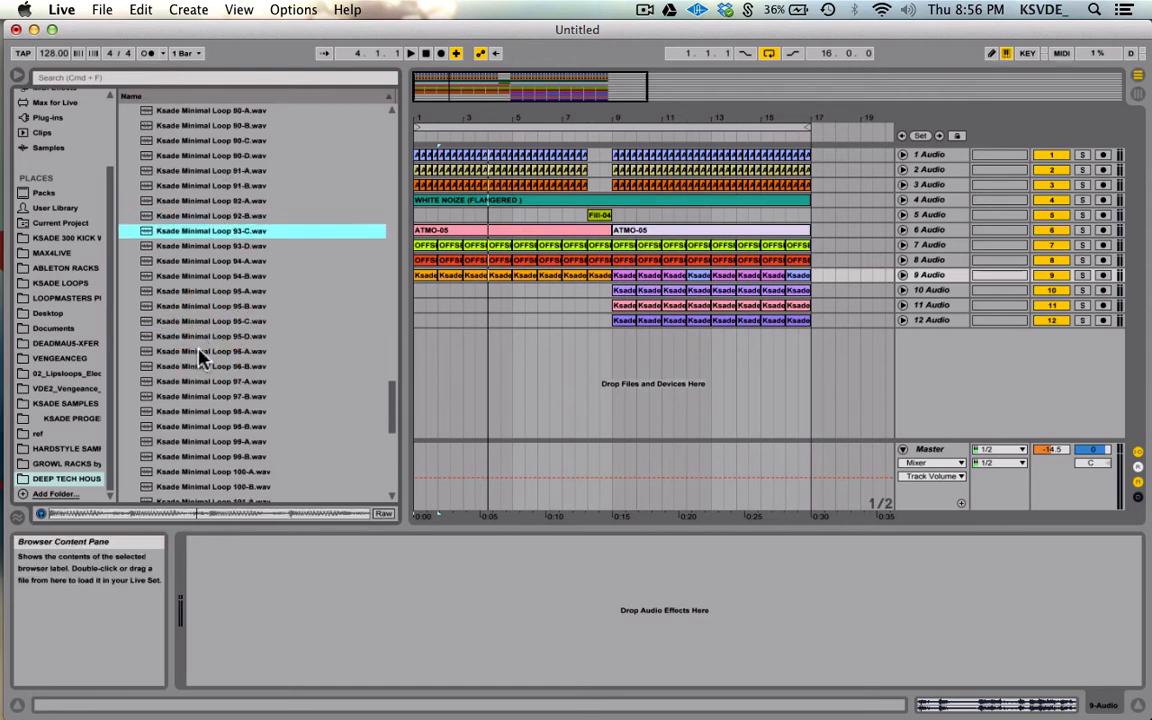
left_click(200, 352)
scroll(199, 353, "down", 3)
left_click(197, 353)
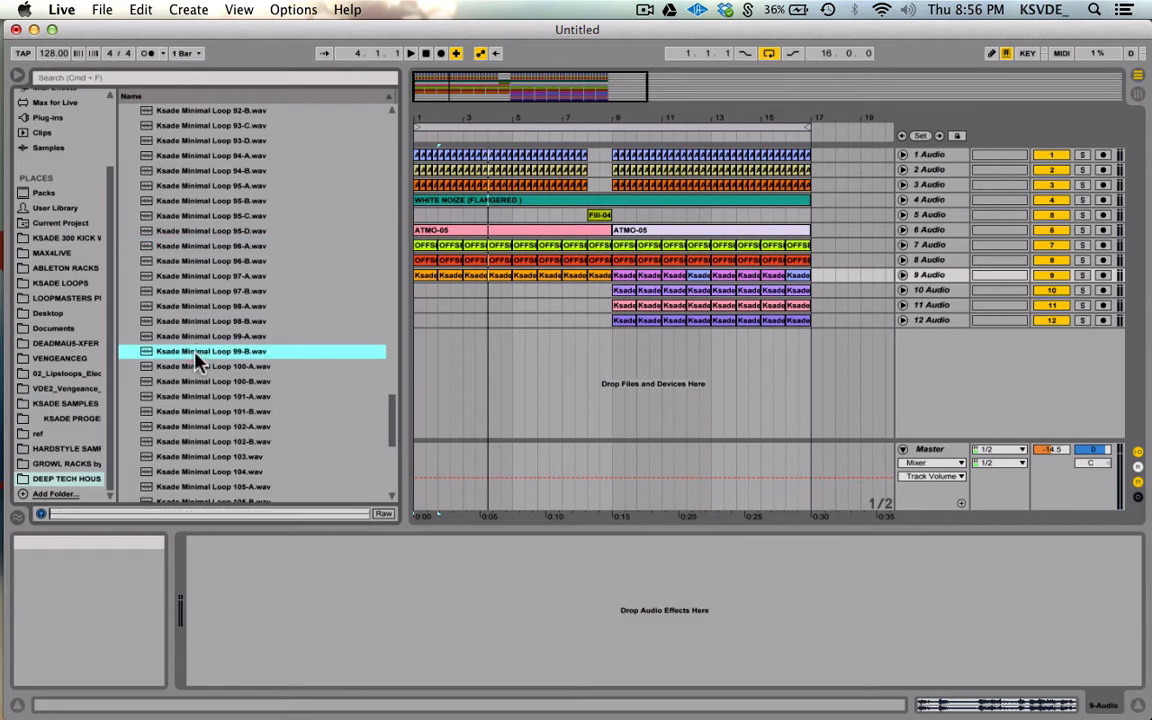
left_click(206, 398)
Step: Audition Ksade Minimal Loop 103, 106-B, 109-A and 109-B
scroll(206, 402, "down", 4)
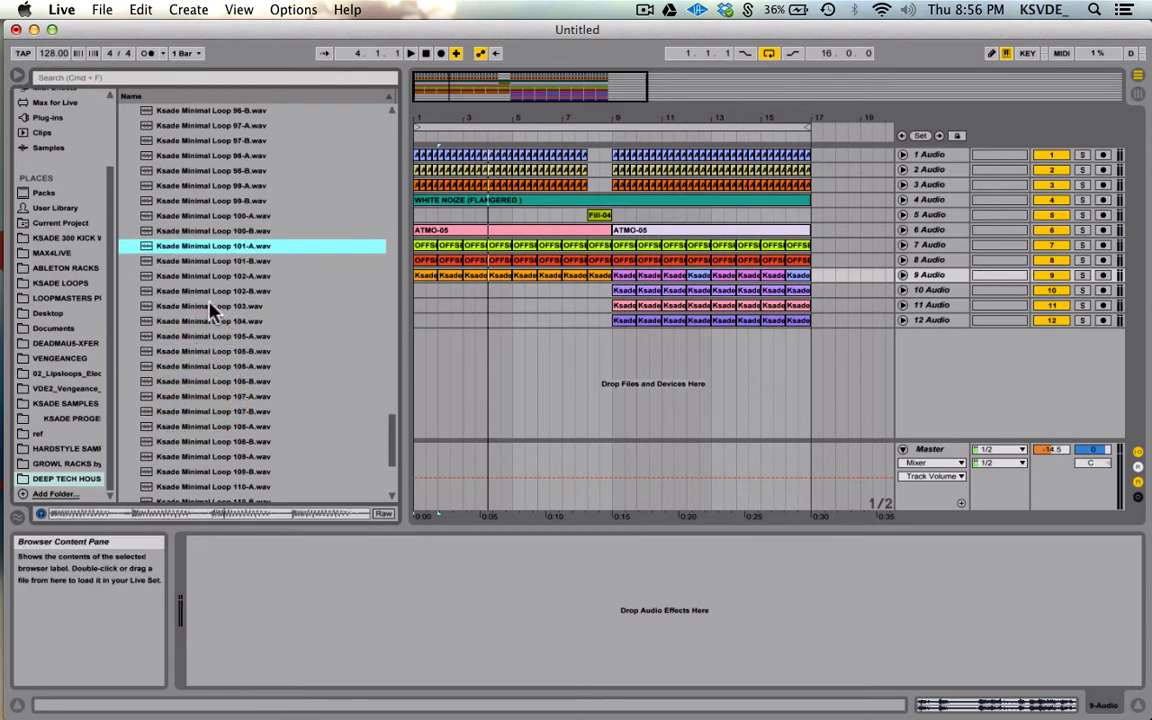
left_click(206, 303)
left_click(218, 365)
scroll(212, 372, "down", 3)
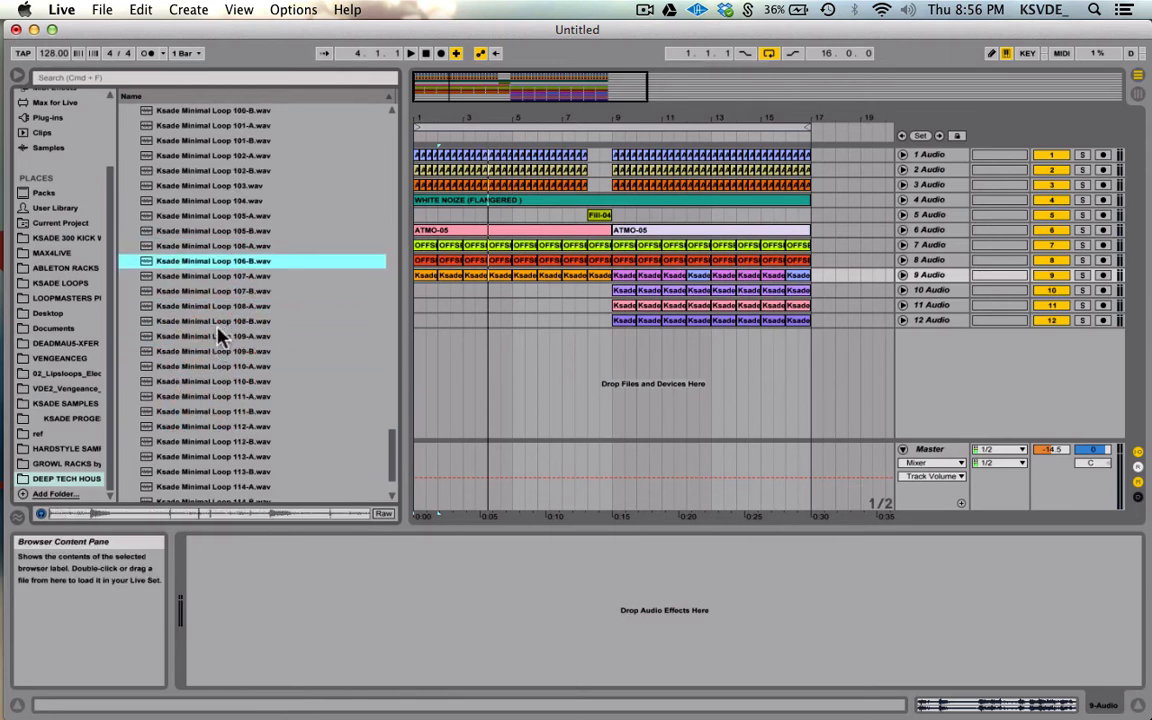
left_click(217, 336)
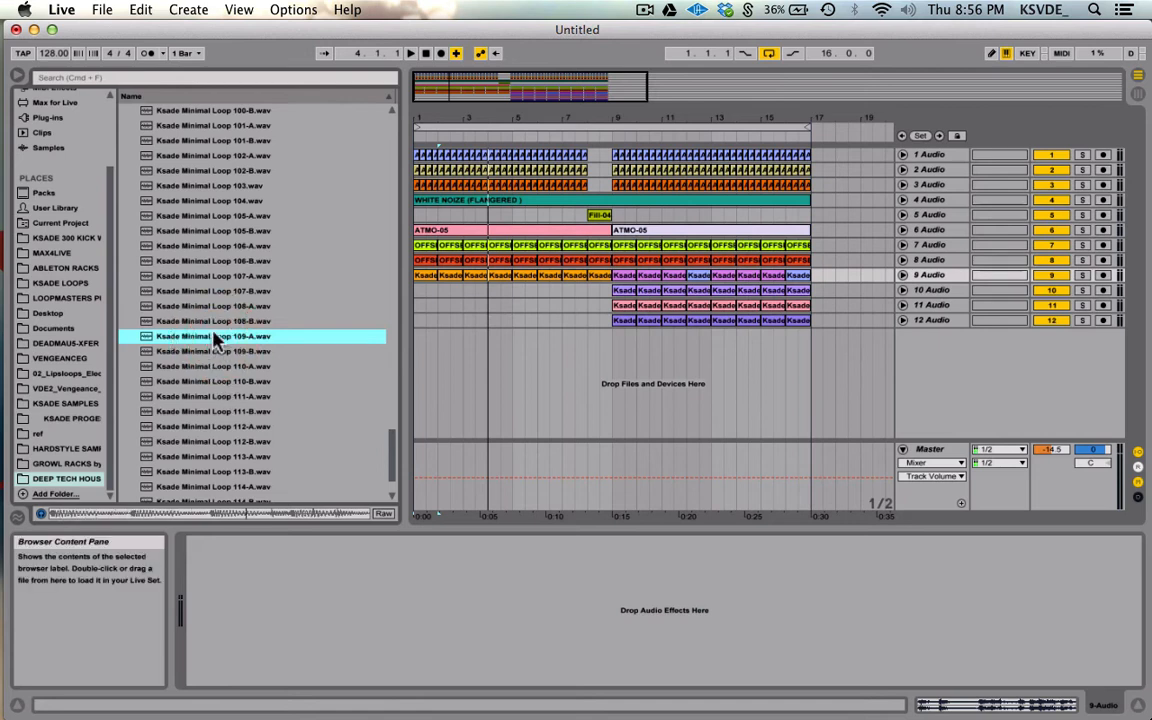
left_click(217, 352)
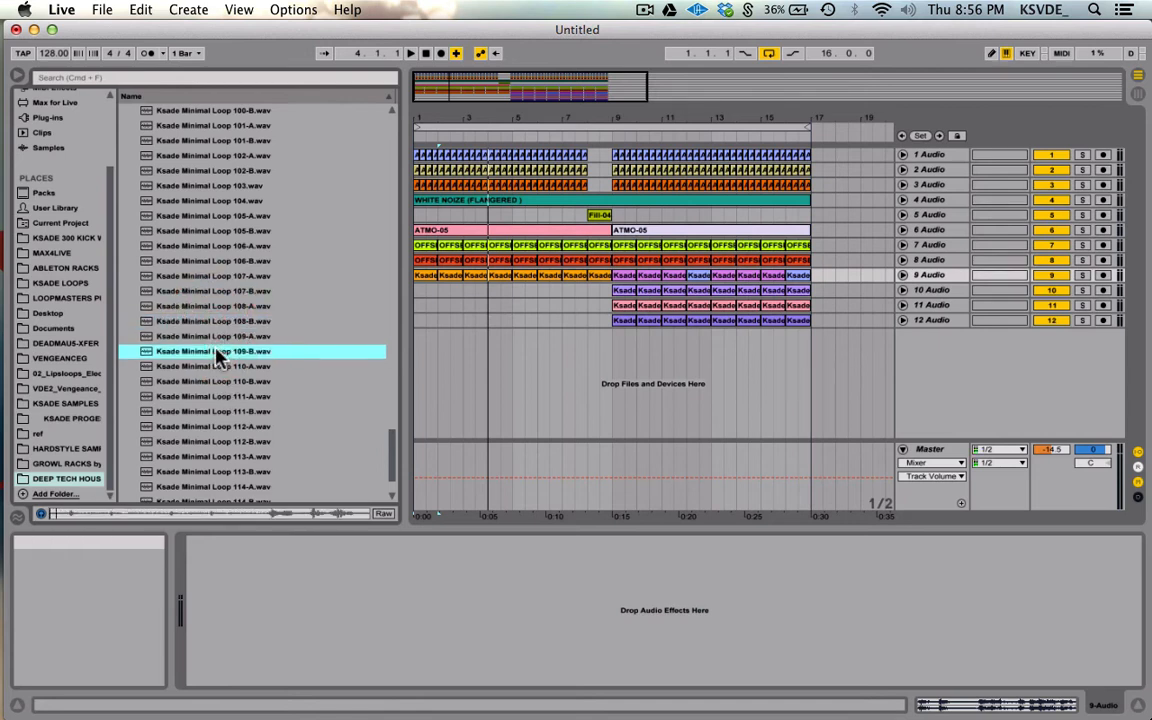
Step: Try Ksade Minimal Loop 109-B on 10 Audio, duplicated from bar 1 to bar 9, against the arrangement and delete its clips
left_click_drag(216, 352, 418, 292)
key("super+d")
key("super+d")
key("super+d")
key("super+d")
key("super+d")
key("super+d")
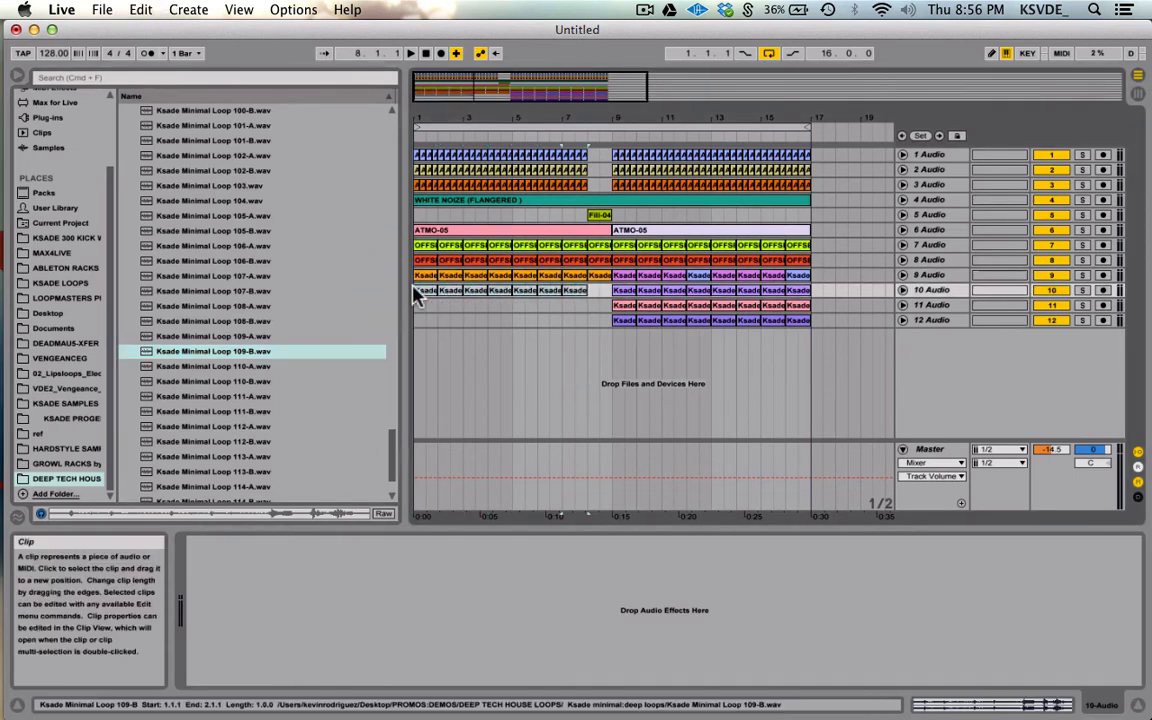
key("space")
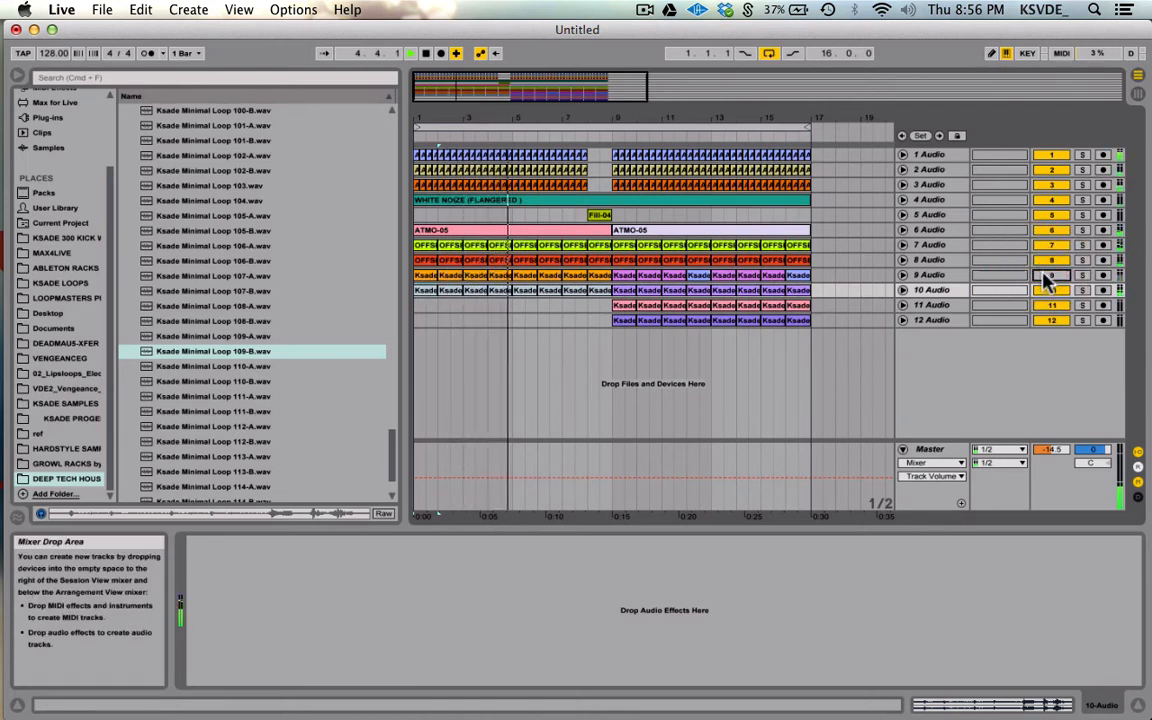
left_click(597, 290)
key("Delete")
Step: Audition the last loops in Ksade minimal/deep loops, including Ksade Minimal Loop 110-A, 113-A, 114-B, 112-A, 111-A and 111-B
left_click(246, 411)
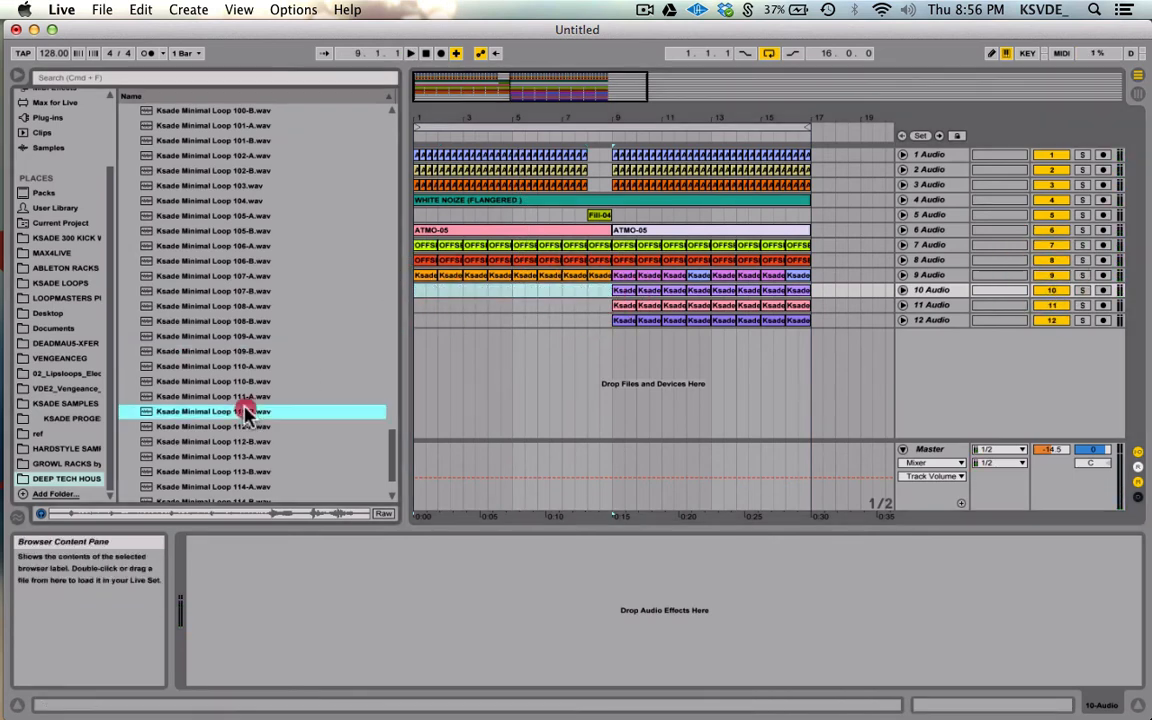
left_click(258, 367)
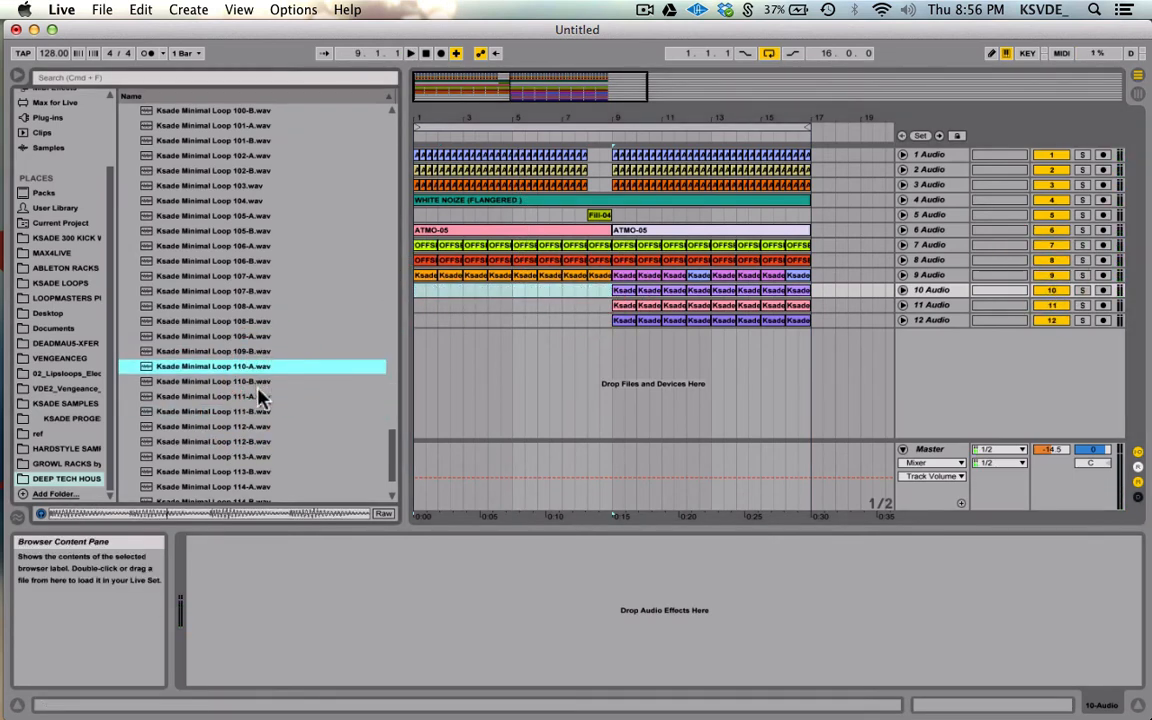
left_click(257, 457)
scroll(255, 455, "down", 3)
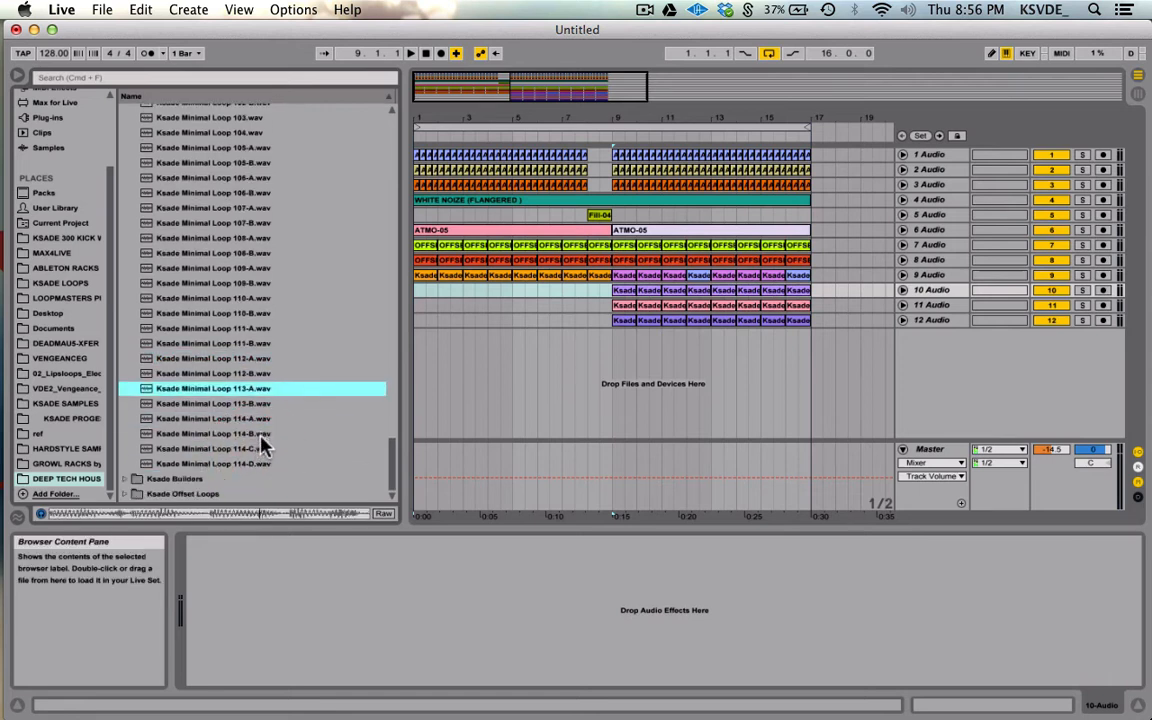
left_click(259, 437)
left_click(265, 358)
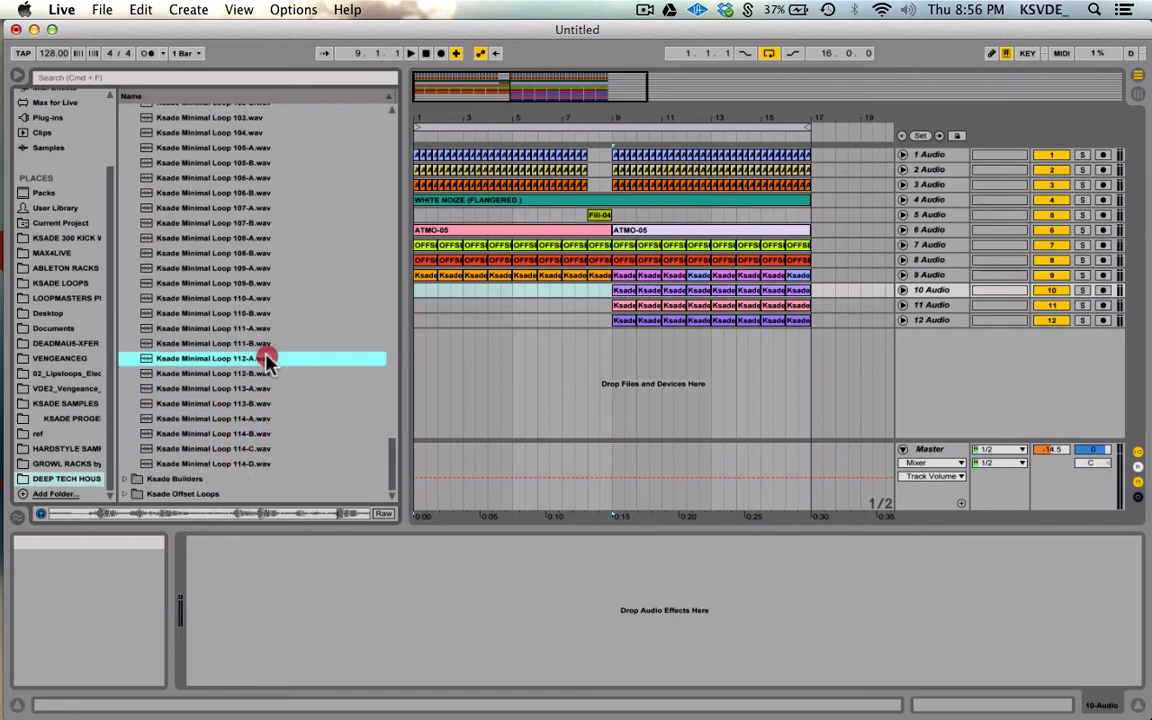
left_click(267, 345)
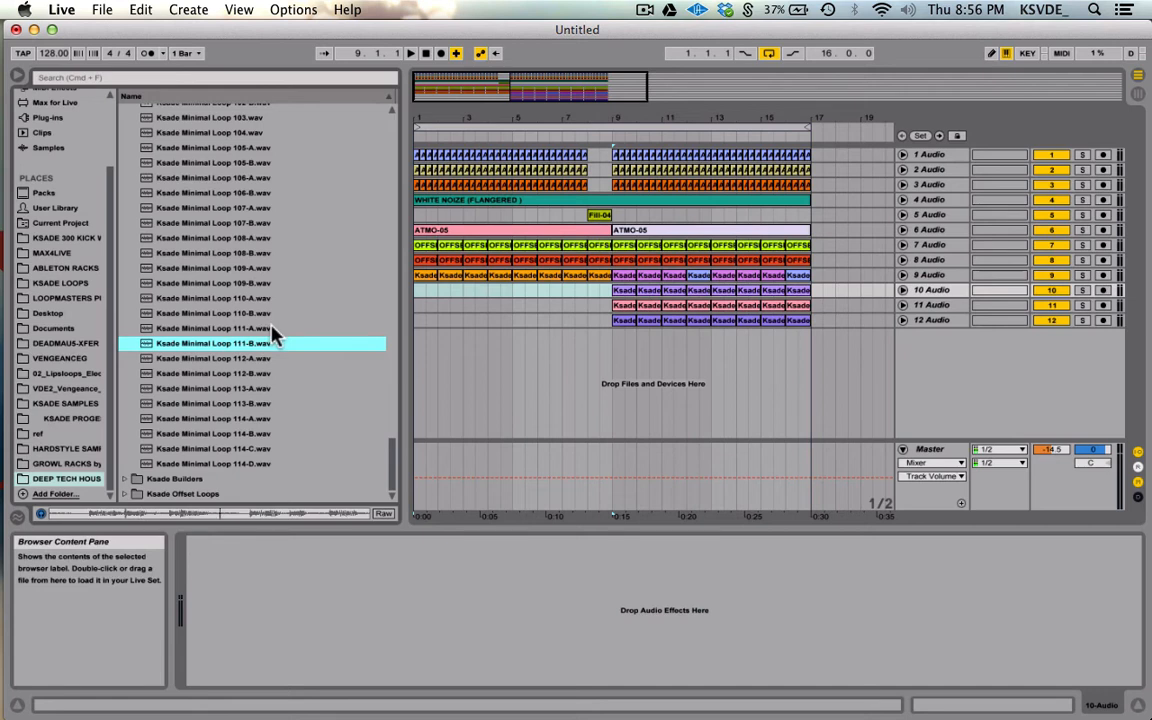
left_click(274, 329)
left_click(262, 344)
Step: Try Ksade Minimal Loop 111-B on 10 Audio, duplicated from bar 1 to bar 9, against the arrangement and delete its clips
left_click_drag(213, 345, 425, 292)
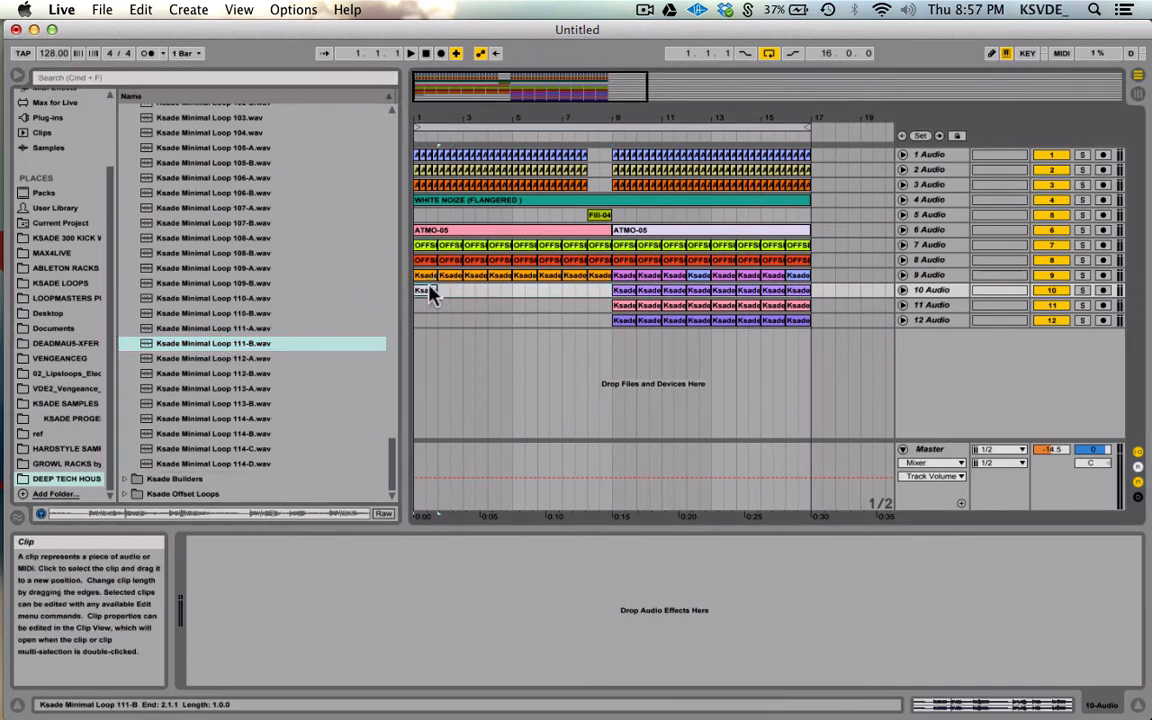
key("super+d")
key("super+d")
key("super+d")
key("super+d")
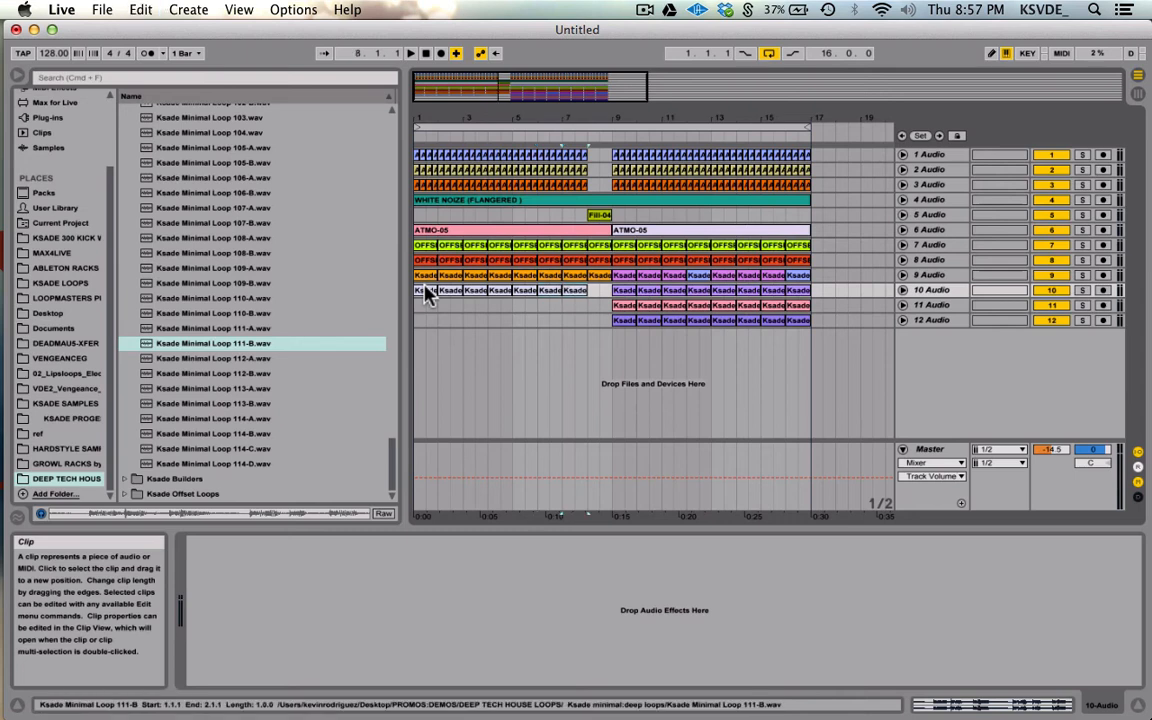
left_click(425, 292)
key("space")
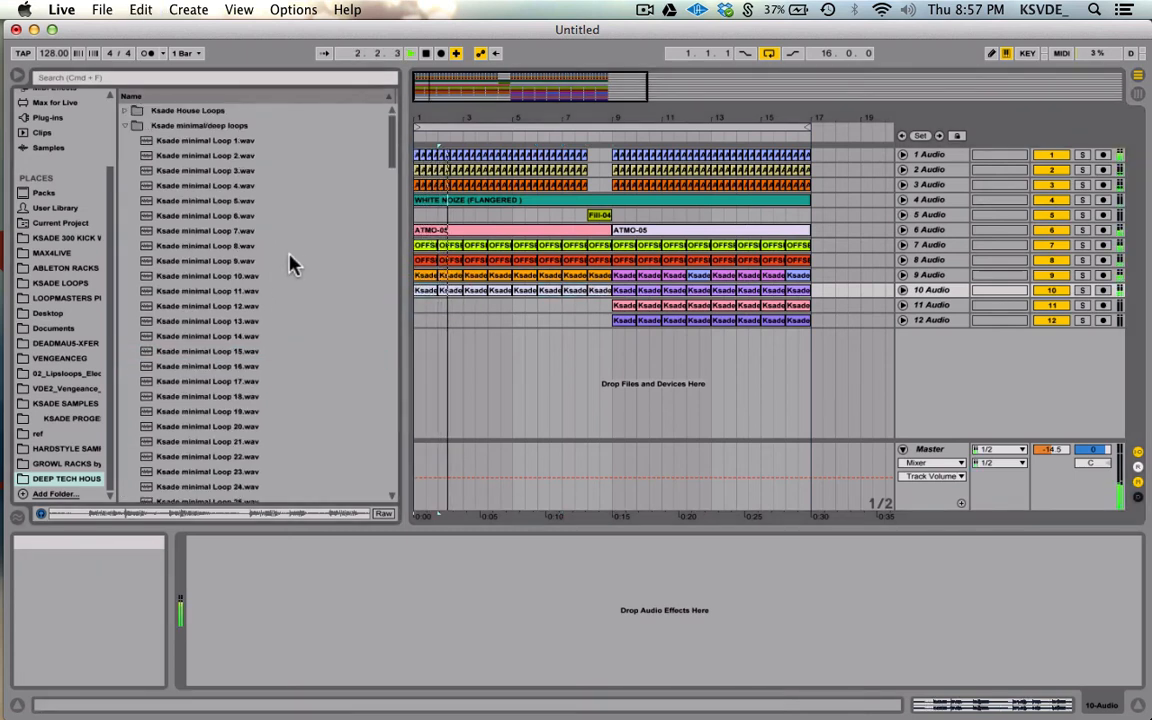
scroll(290, 262, "up", 15)
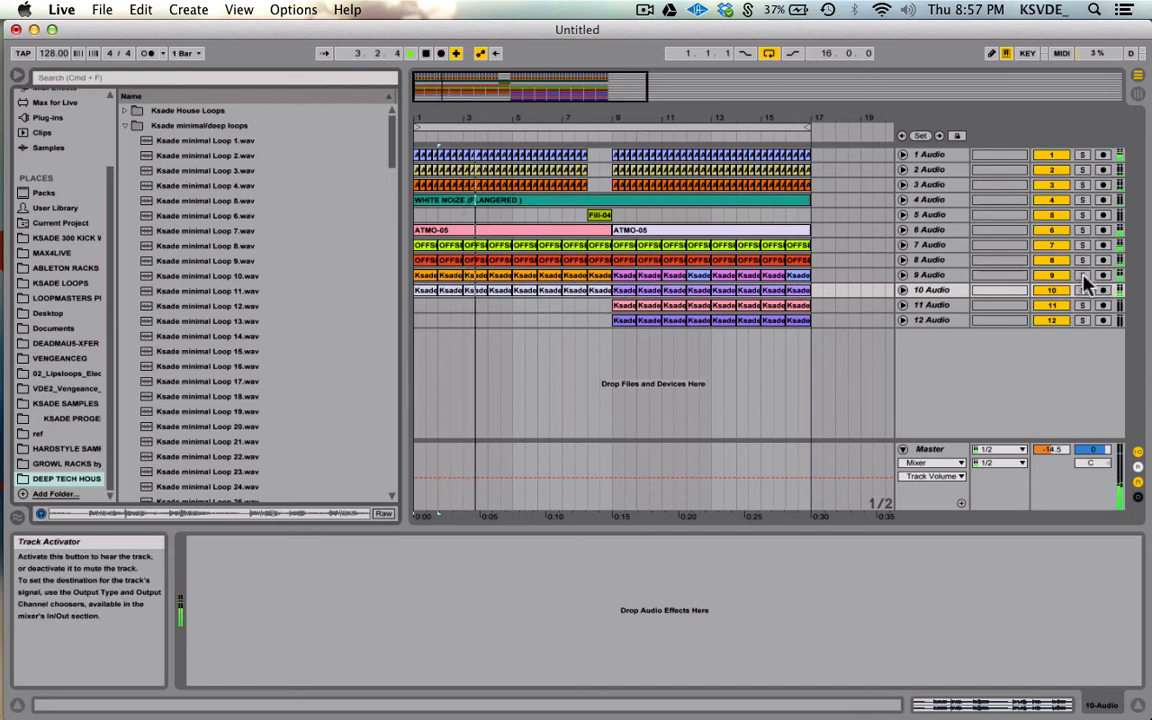
left_click_drag(437, 295, 599, 296)
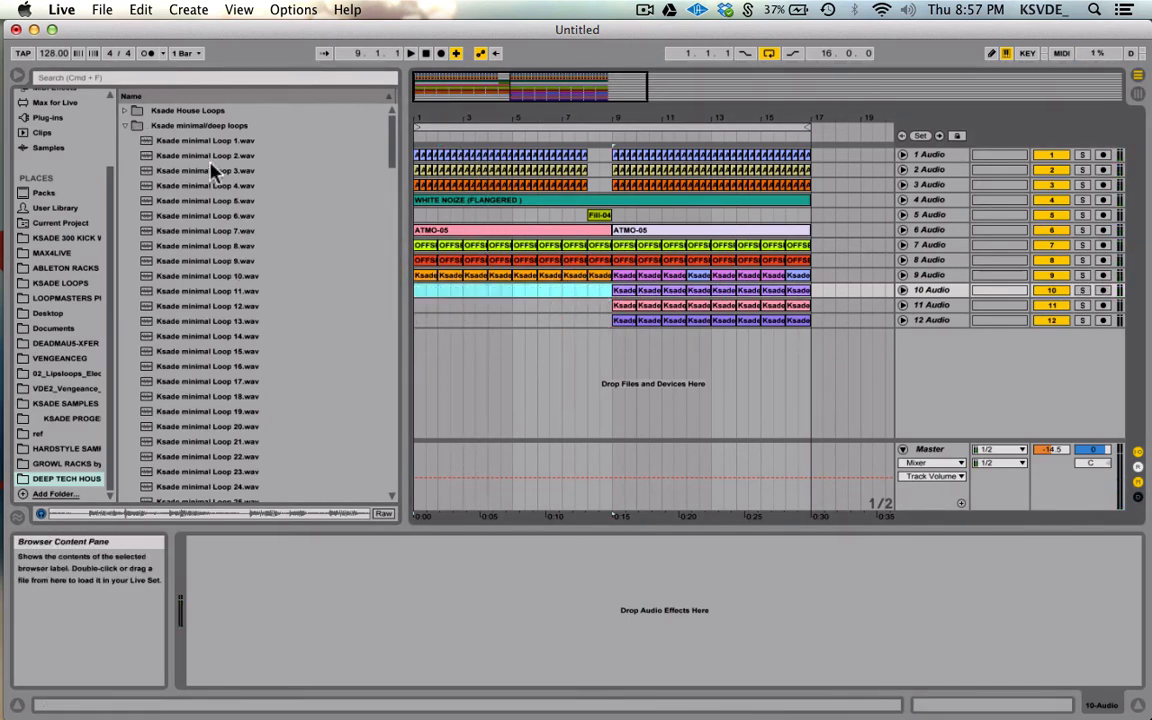
Step: Audition loops from the start of Ksade minimal/deep loops again: Ksade minimal Loop 7, 11, 15, 18 and 23
scroll(200, 320, "down", 1)
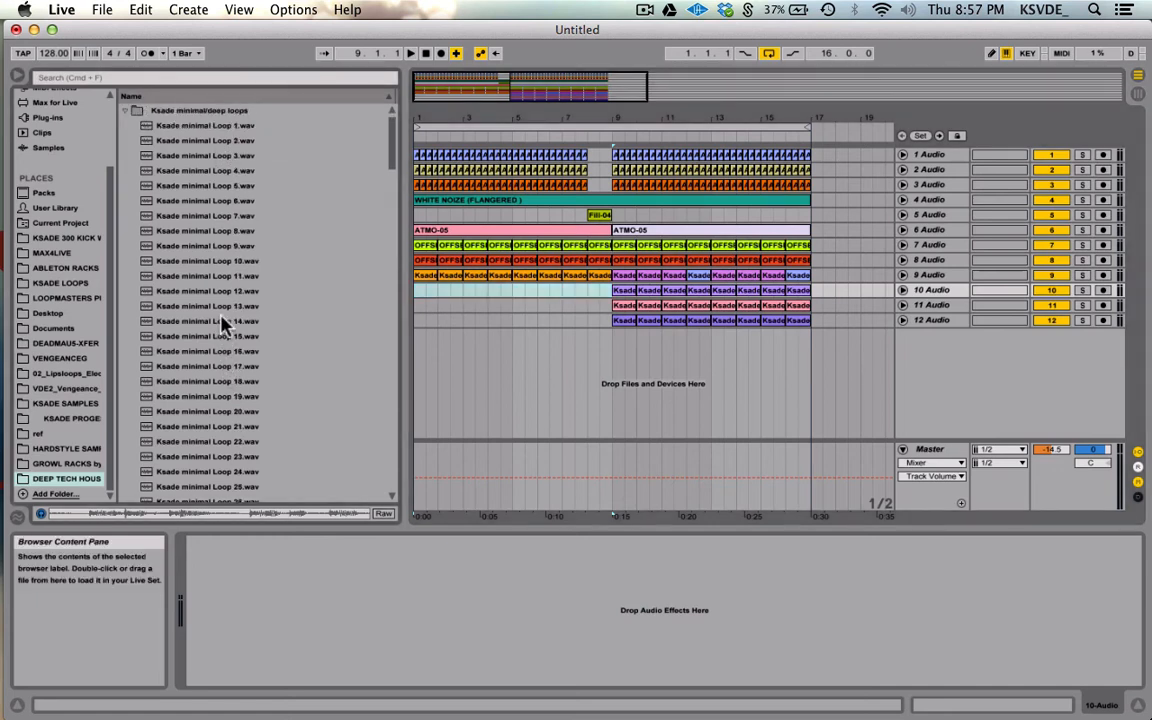
left_click(210, 216)
left_click(208, 276)
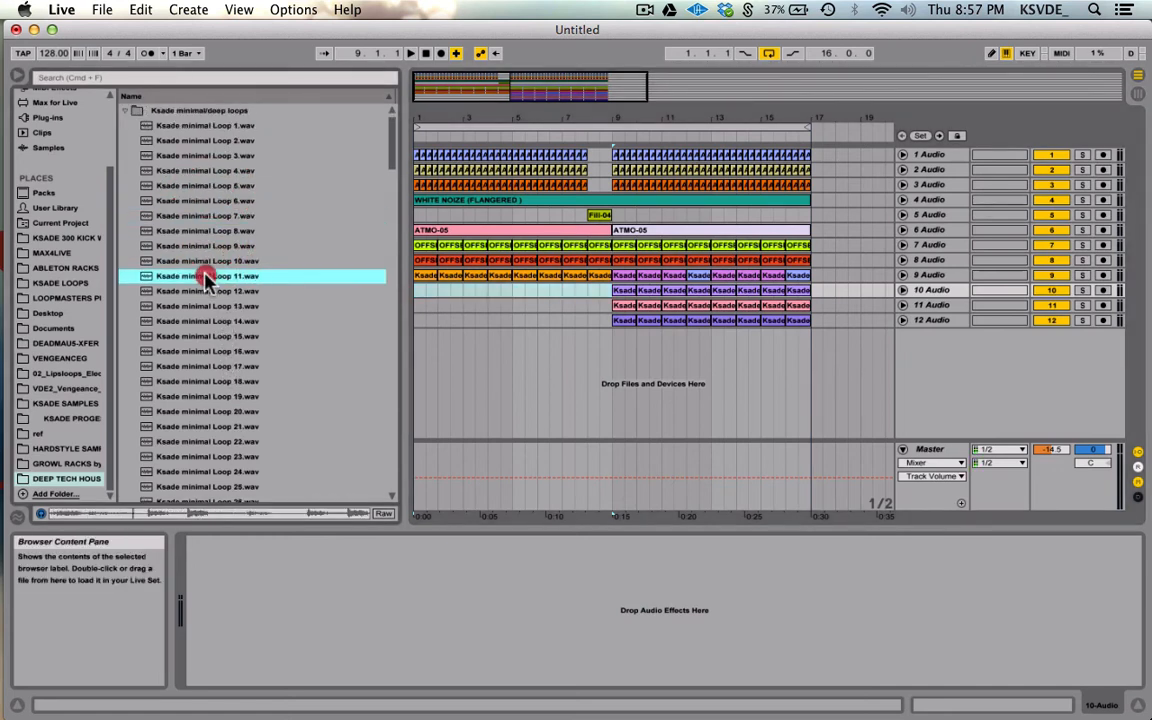
left_click(208, 337)
left_click(206, 380)
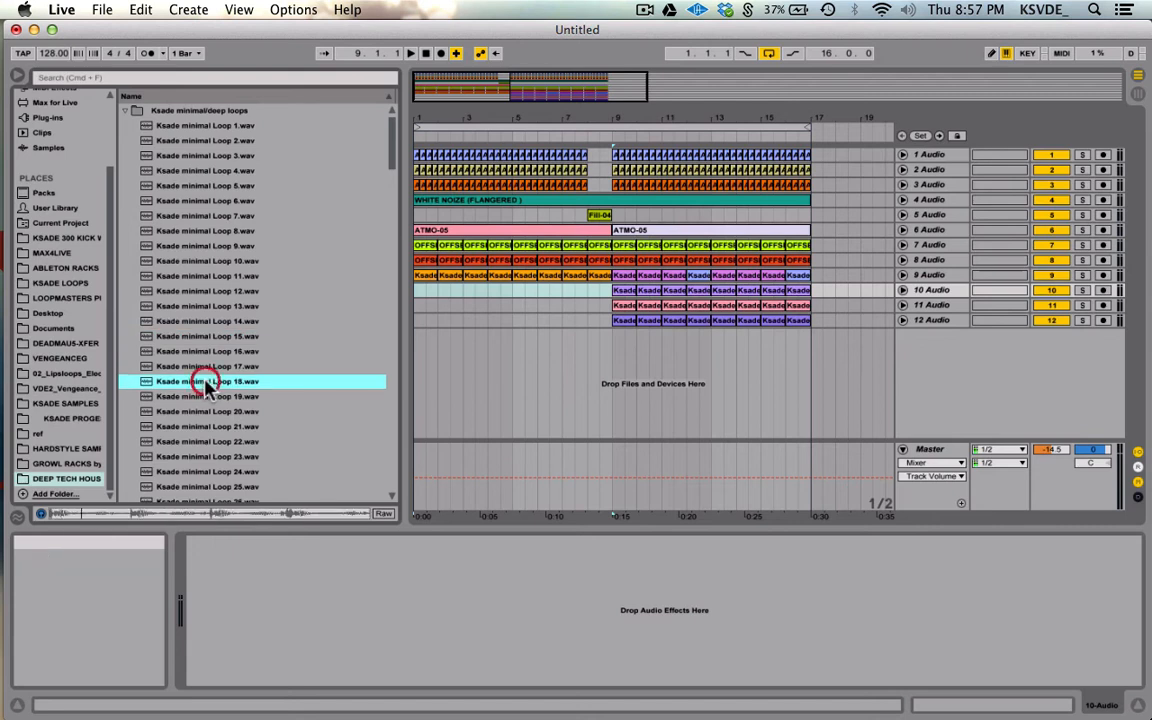
scroll(205, 381, "down", 2)
left_click(205, 382)
scroll(204, 388, "down", 5)
left_click(200, 395)
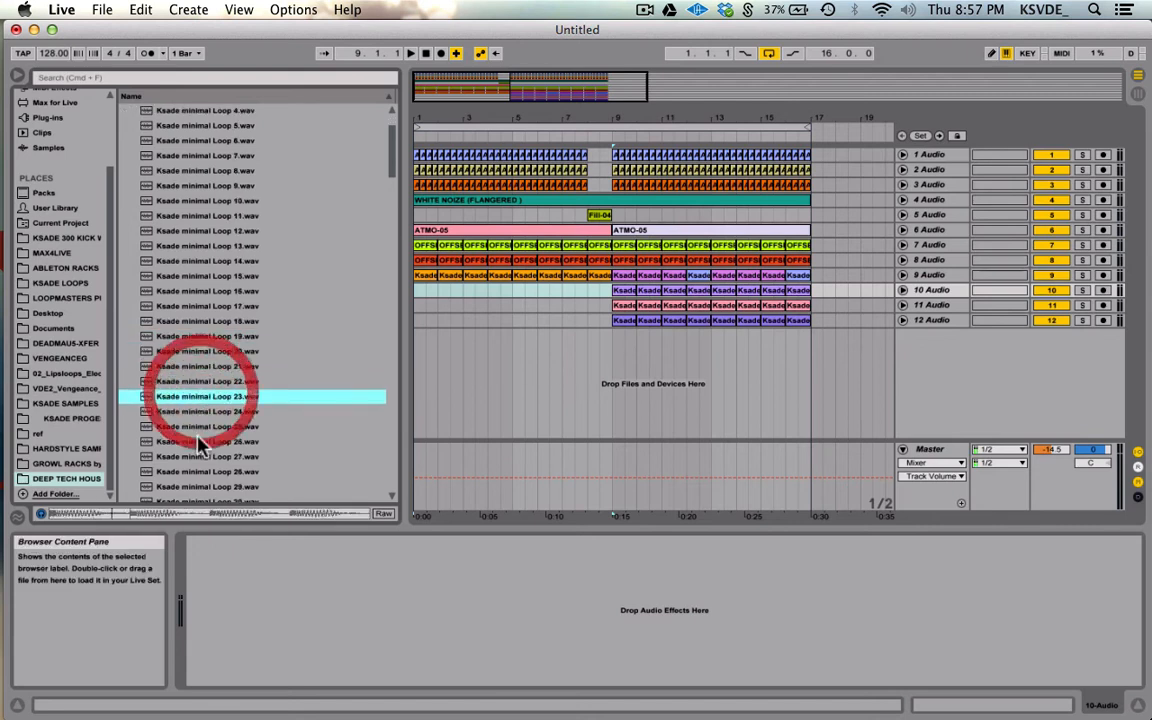
Step: Audition loops further down Ksade minimal/deep loops, including Ksade minimal Loop 43-B and 40-B
scroll(199, 440, "down", 7)
left_click(197, 438)
left_click(197, 412)
scroll(197, 412, "down", 9)
left_click(197, 412)
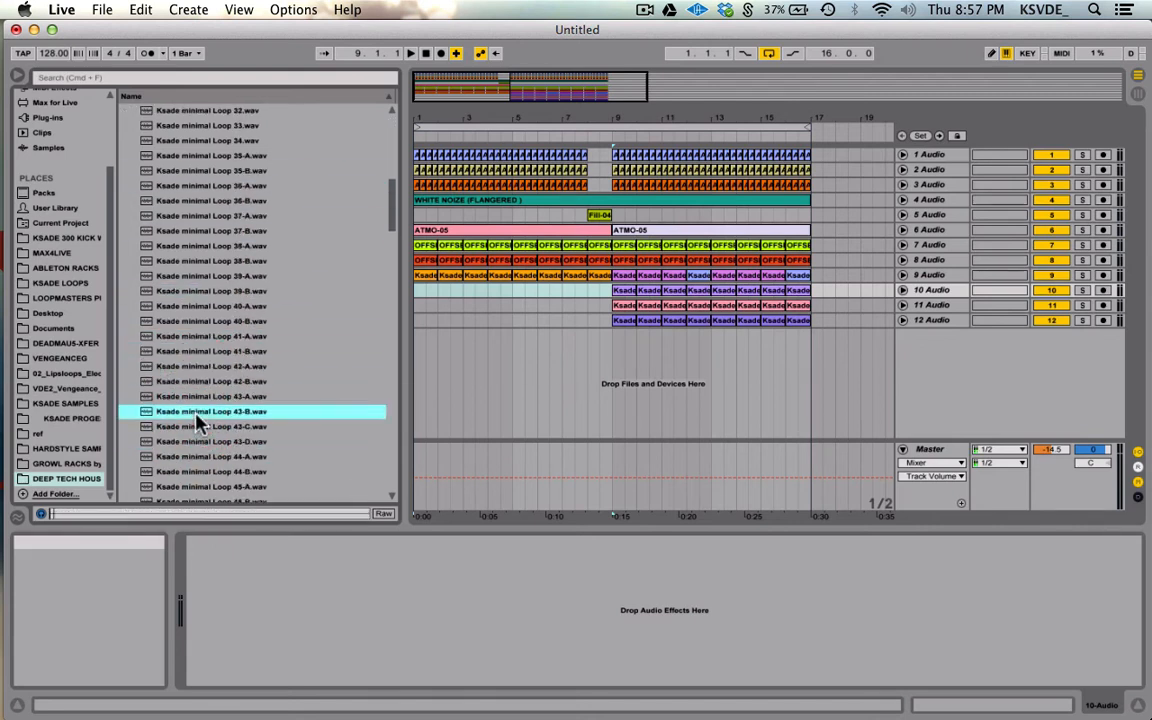
scroll(198, 320, "down", 1)
left_click(199, 319)
scroll(199, 321, "down", 10)
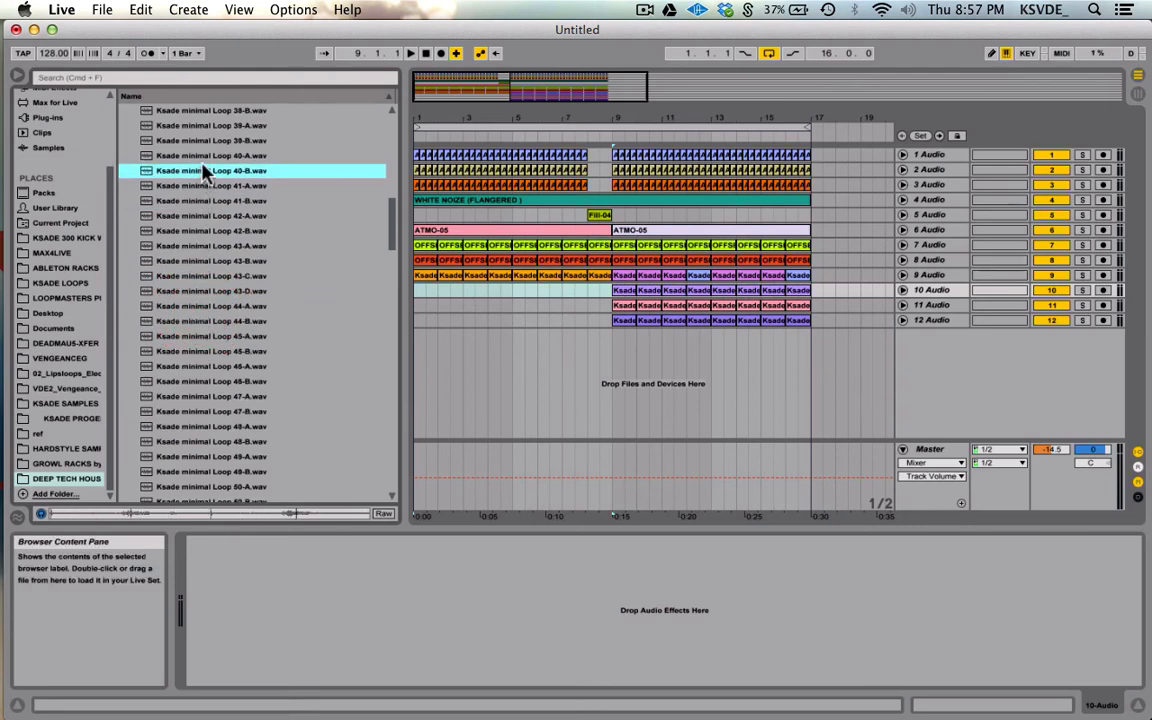
Step: Audition loops numbered in the low 50s, including Ksade minimal Loop 53-B and 54
scroll(210, 165, "down", 1)
left_click(210, 185)
scroll(200, 230, "down", 17)
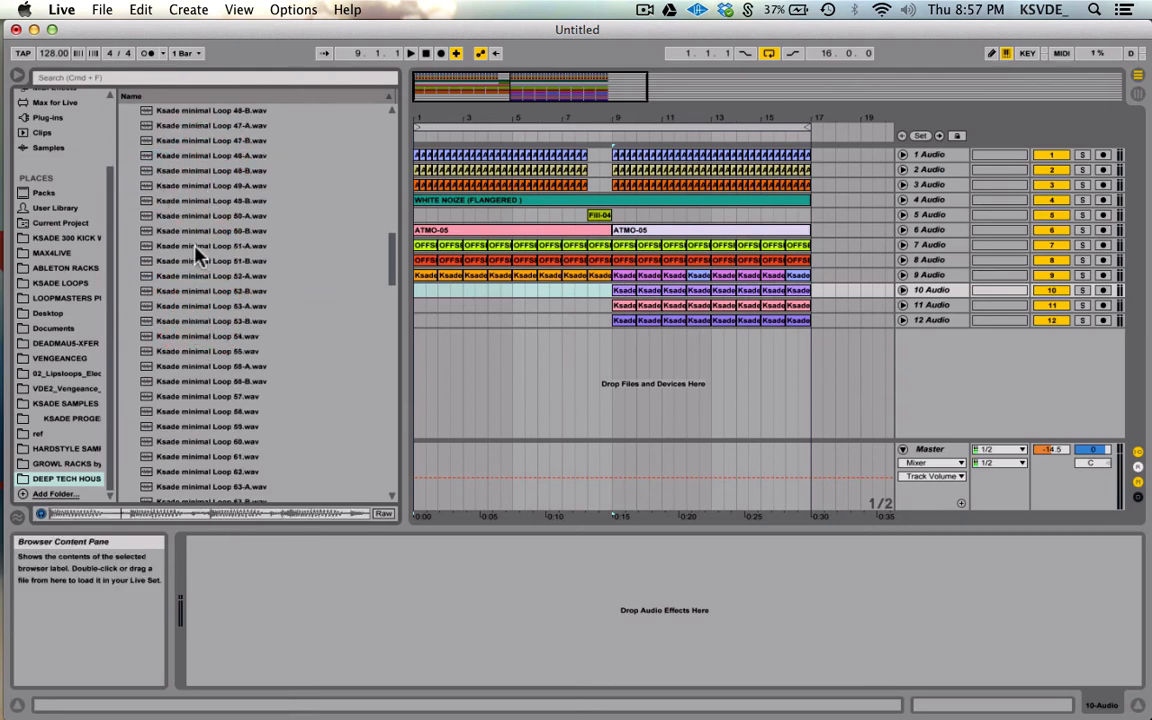
scroll(195, 246, "down", 2)
left_click(195, 247)
left_click(194, 259)
left_click(203, 290)
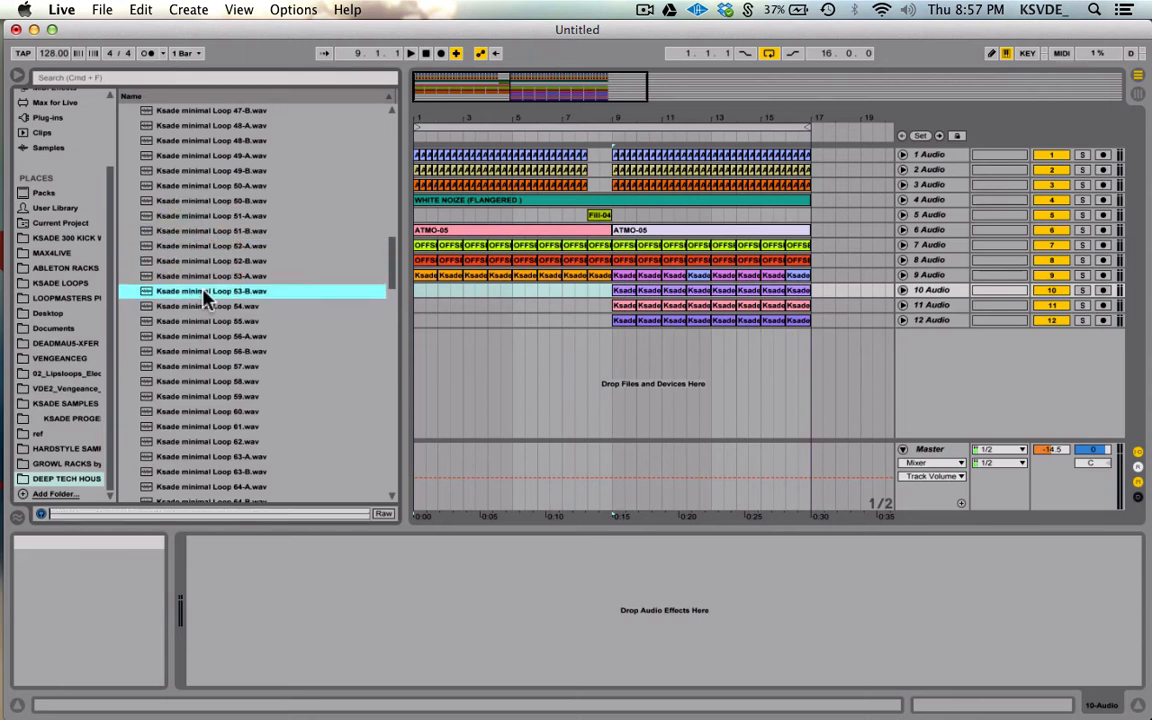
left_click(220, 307)
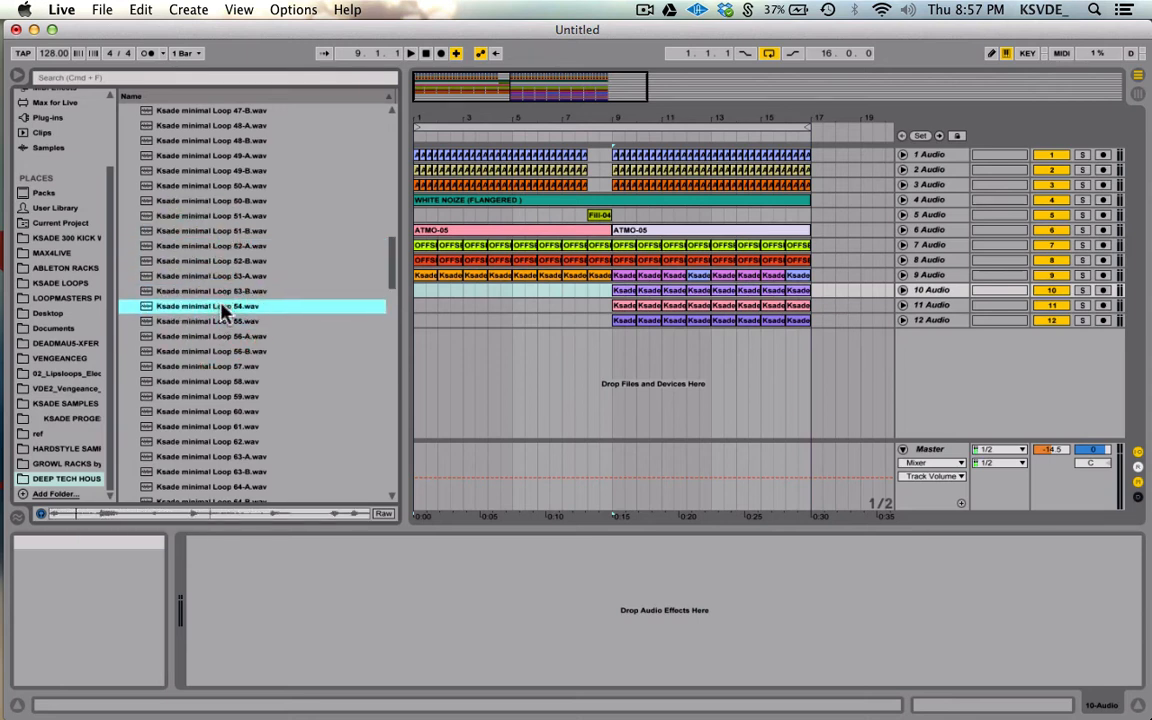
Step: Audition Ksade minimal loops from the low 50s to the high 60s, including Ksade minimal Loop 53-B, 55, 59 and 67
left_click(222, 292)
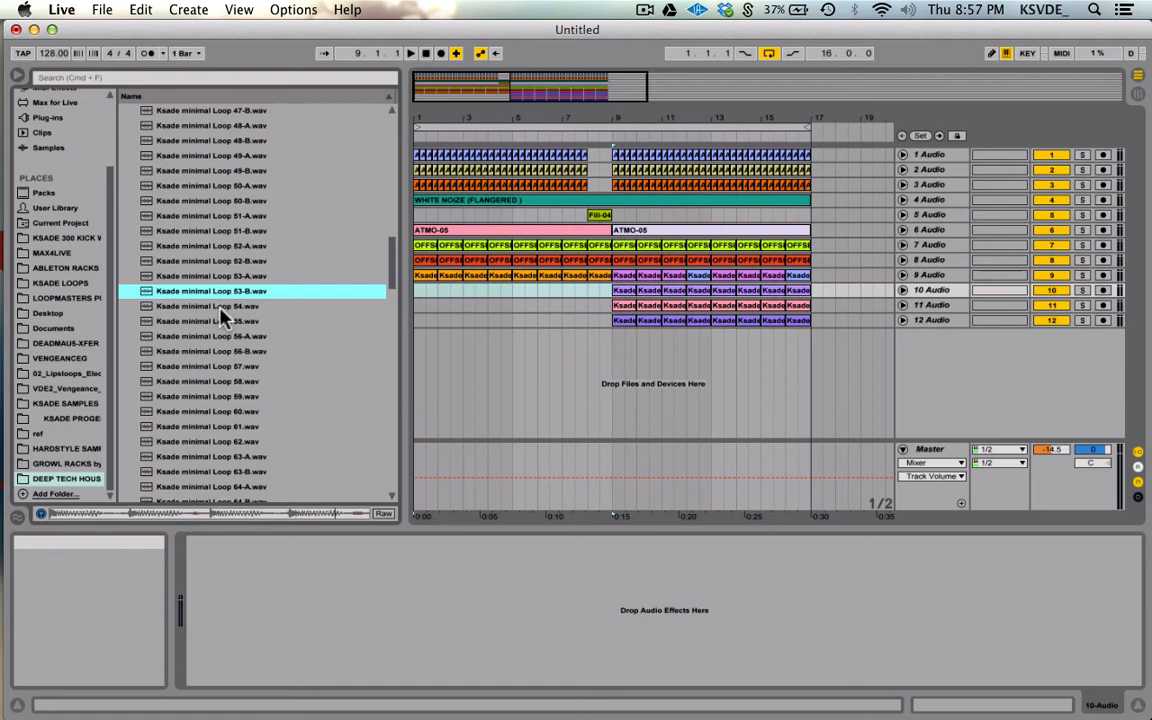
left_click(220, 307)
left_click(222, 323)
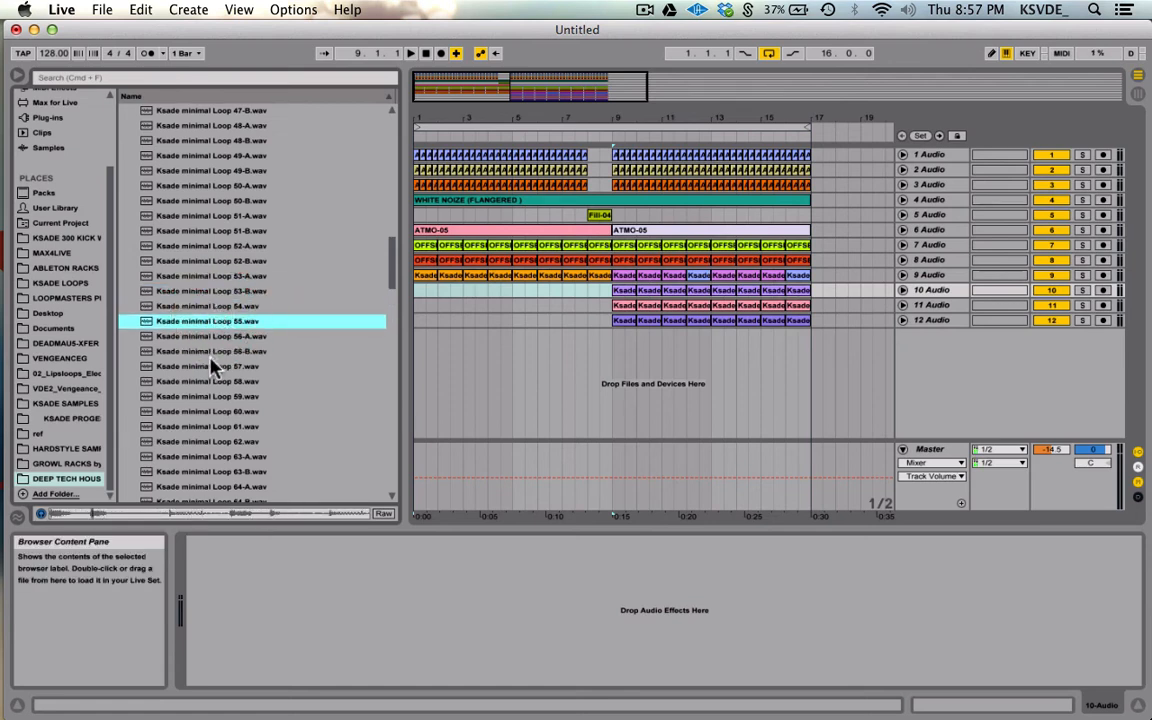
left_click(213, 365)
scroll(215, 345, "down", 2)
left_click(224, 304)
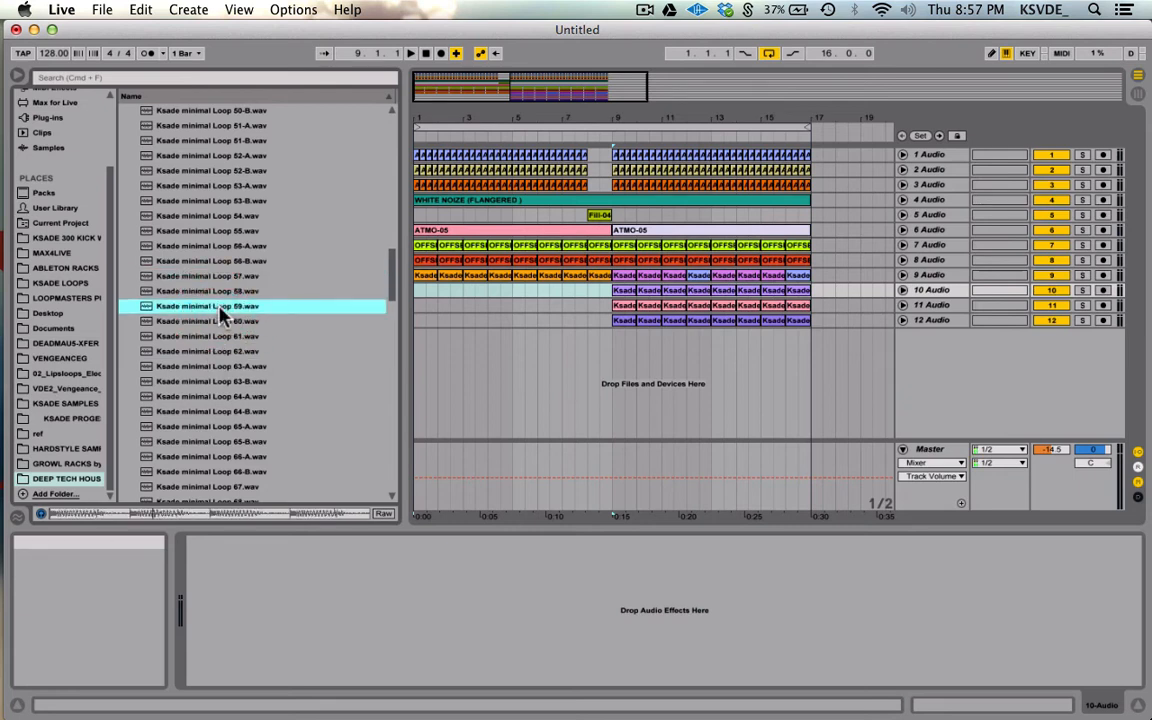
left_click(218, 337)
scroll(215, 345, "down", 1)
left_click(215, 338)
scroll(214, 340, "down", 2)
left_click(214, 339)
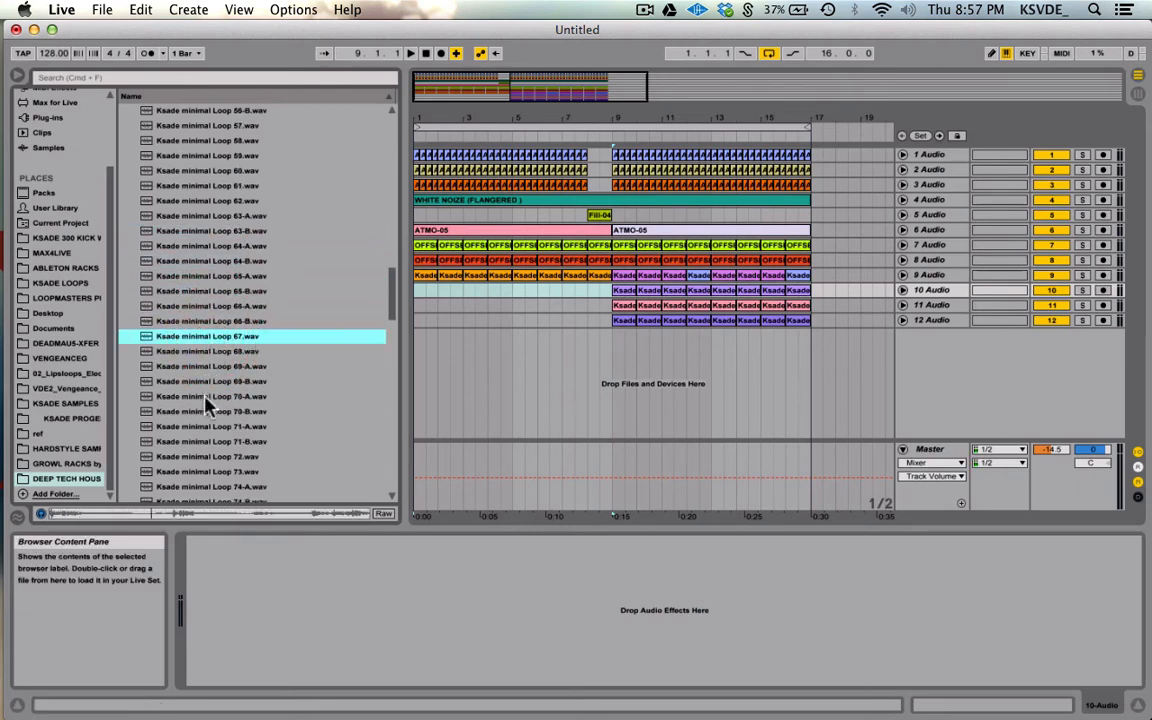
Step: Place Ksade minimal Loop 67 at bar 1 on 10 Audio, duplicate it up to bar 9 and play the arrangement
left_click(200, 338)
left_click_drag(200, 338, 425, 297)
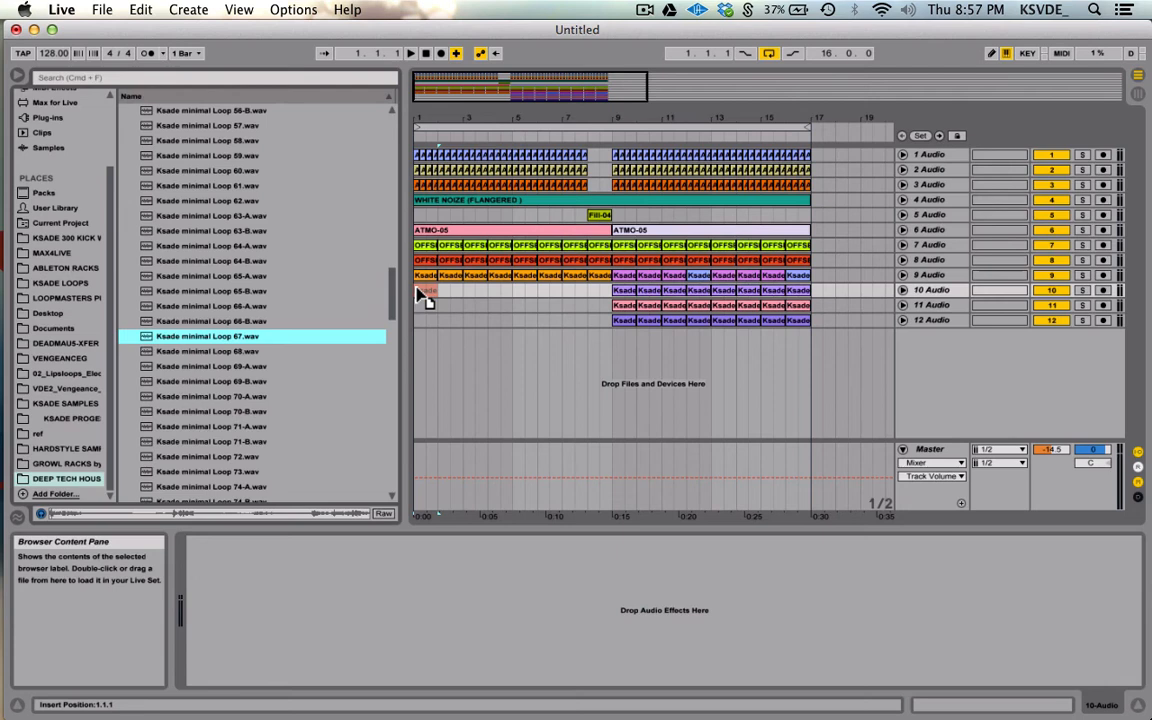
left_click_drag(425, 297, 424, 300)
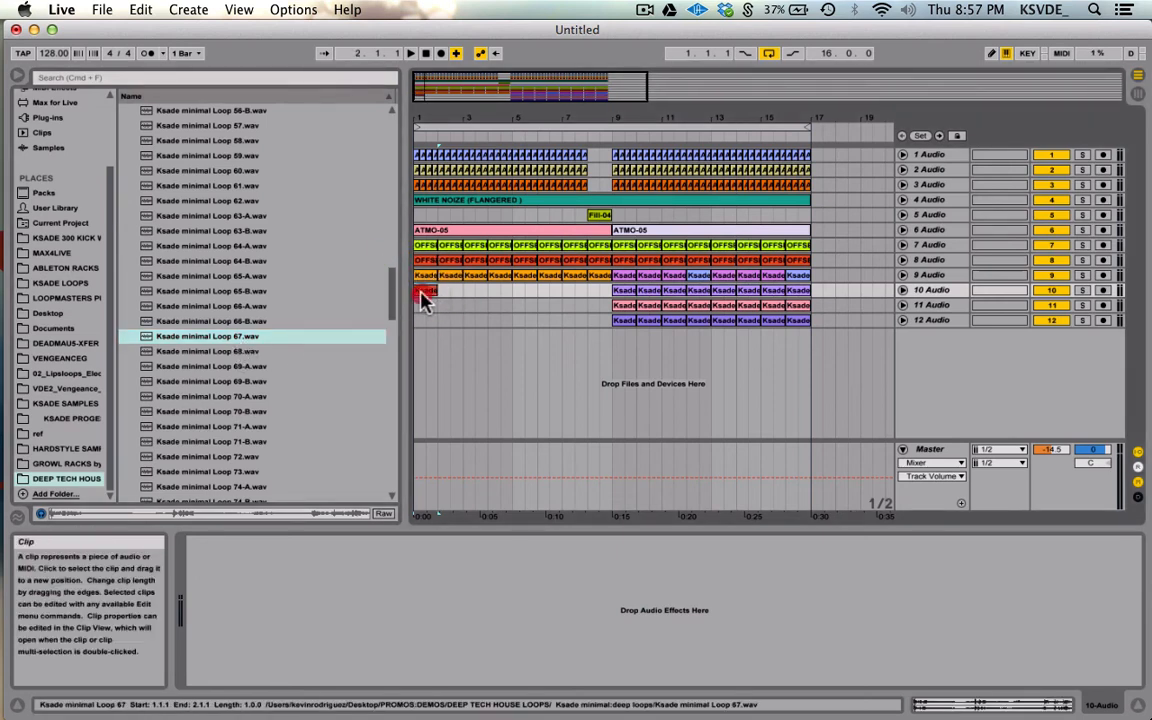
left_click(424, 300)
key("super+d")
key("super+d")
key("super+d")
key("super+d")
key("super+d")
key("super+d")
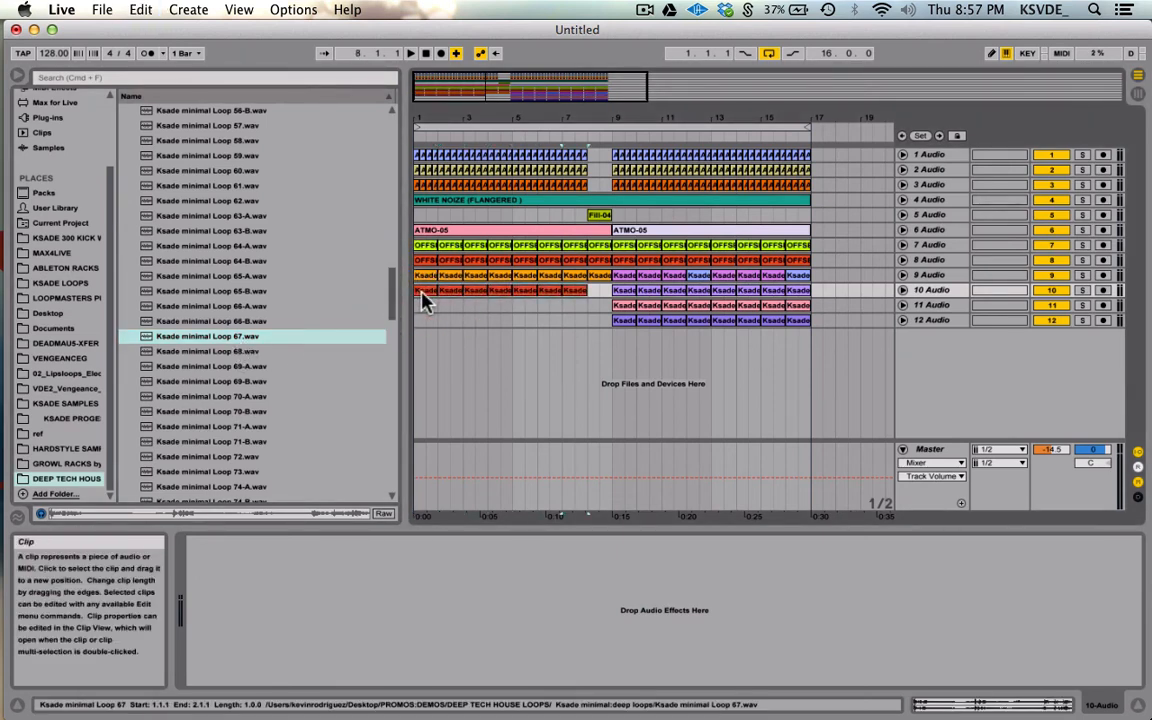
key("super+d")
key("space")
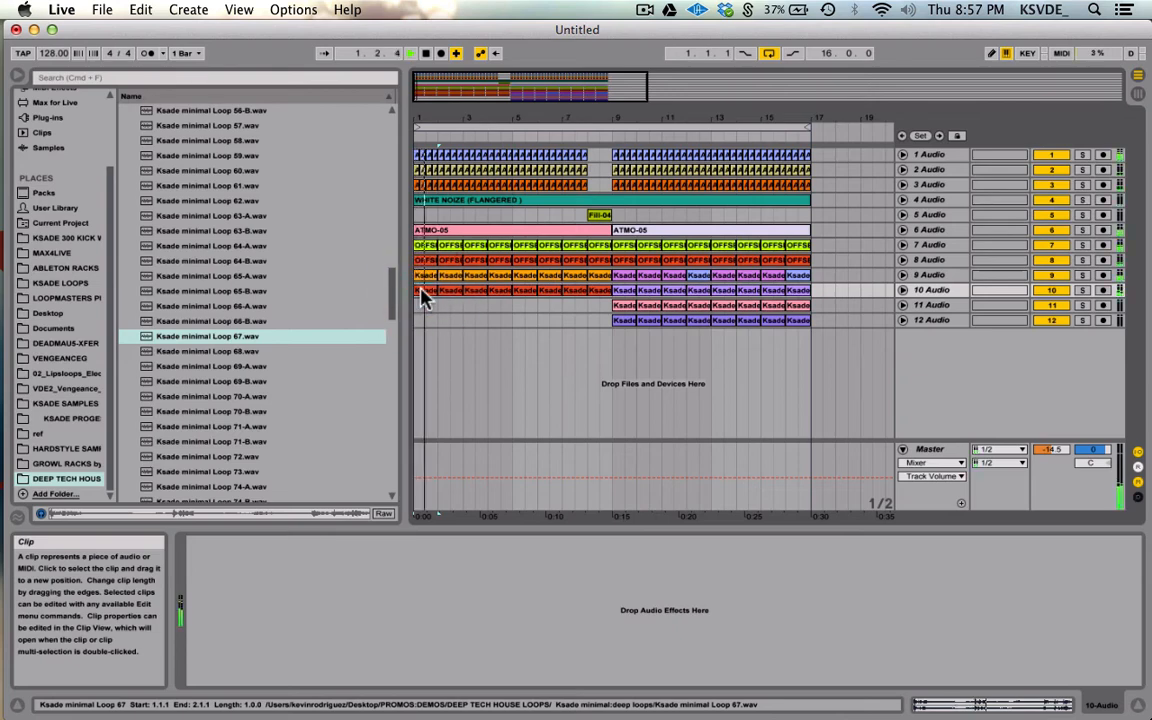
Step: Collapse the Ksade minimal/deep loops folder, expand Ksade House Loops and look through its list of loops
scroll(251, 204, "up", 15)
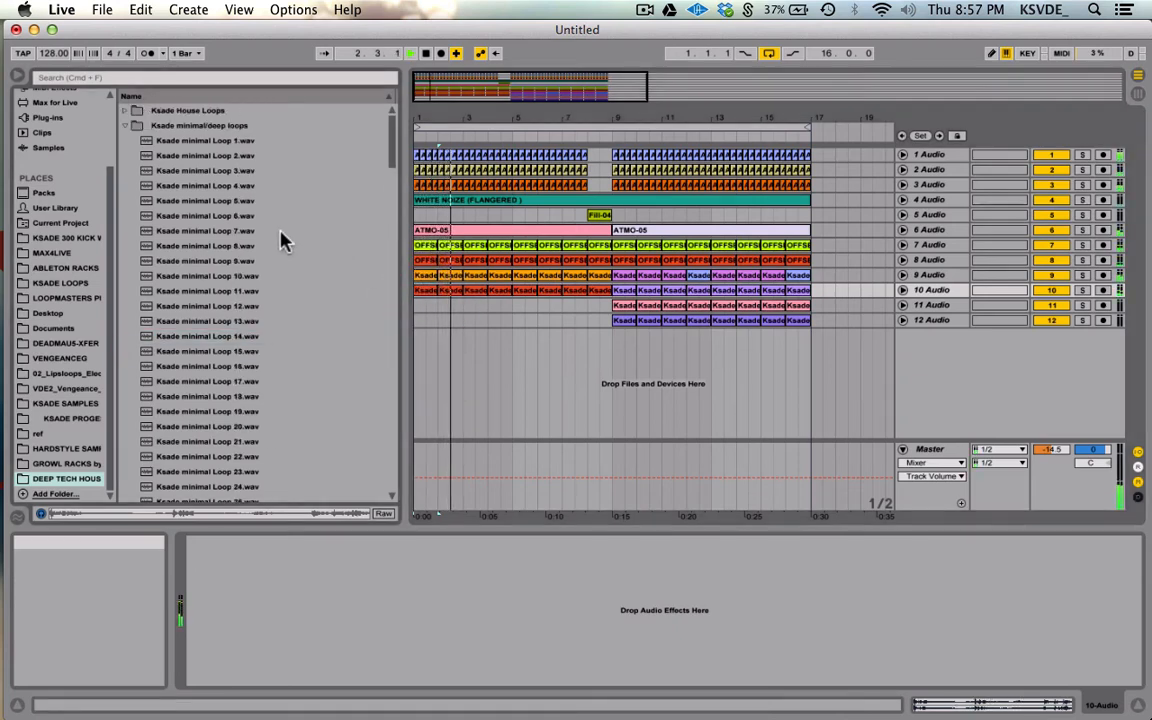
left_click(122, 126)
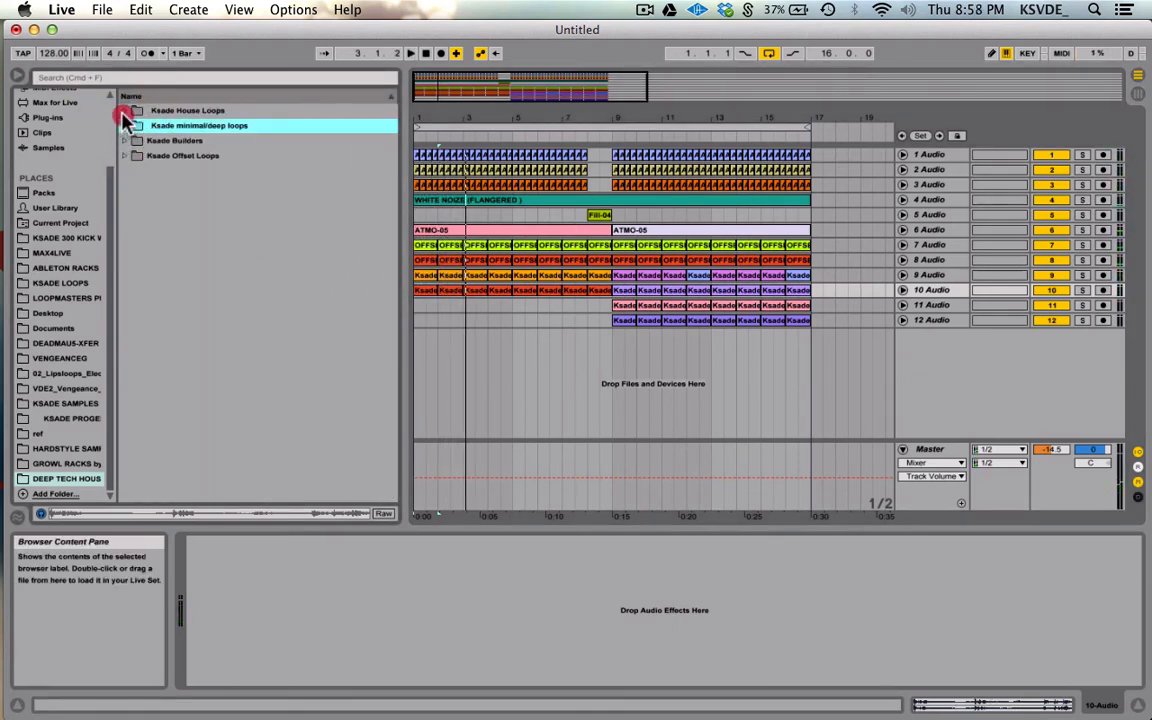
left_click(123, 111)
scroll(250, 230, "down", 20)
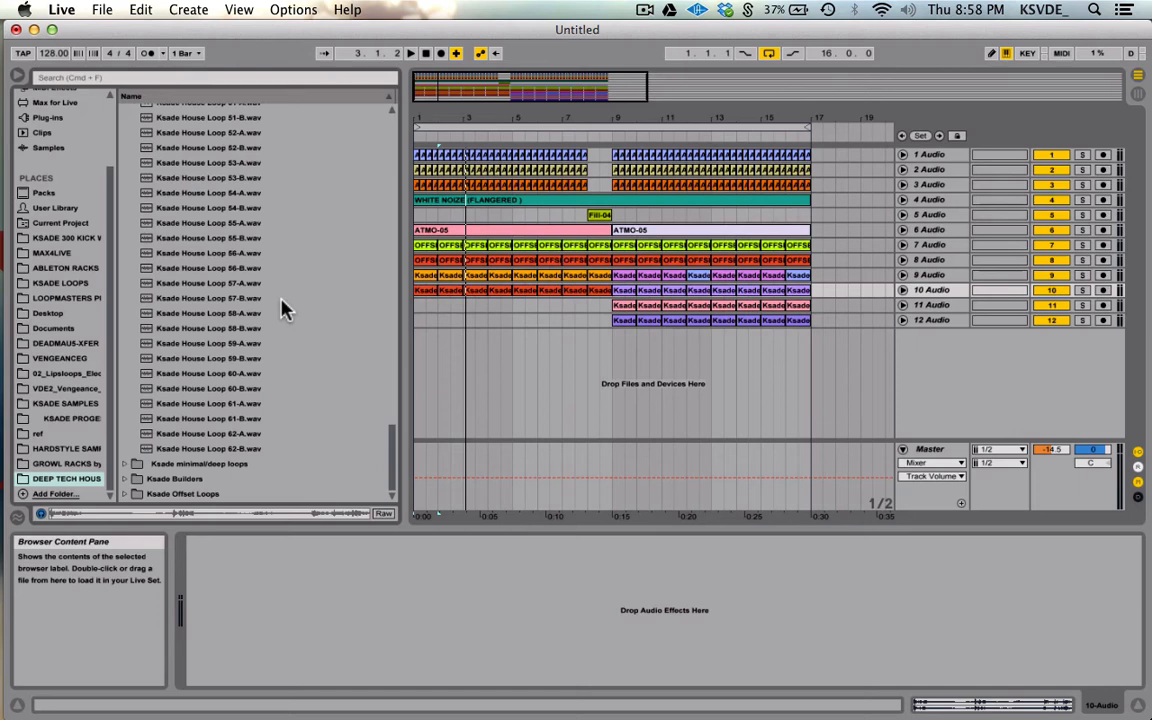
scroll(287, 311, "up", 20)
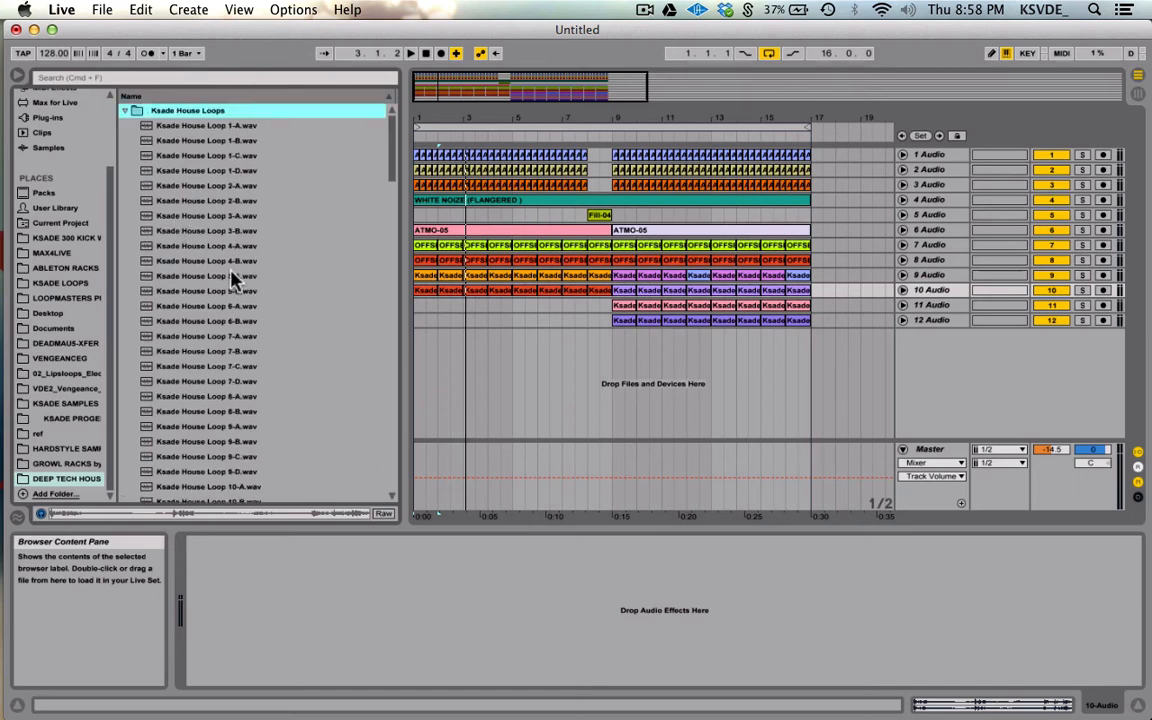
scroll(230, 272, "down", 20)
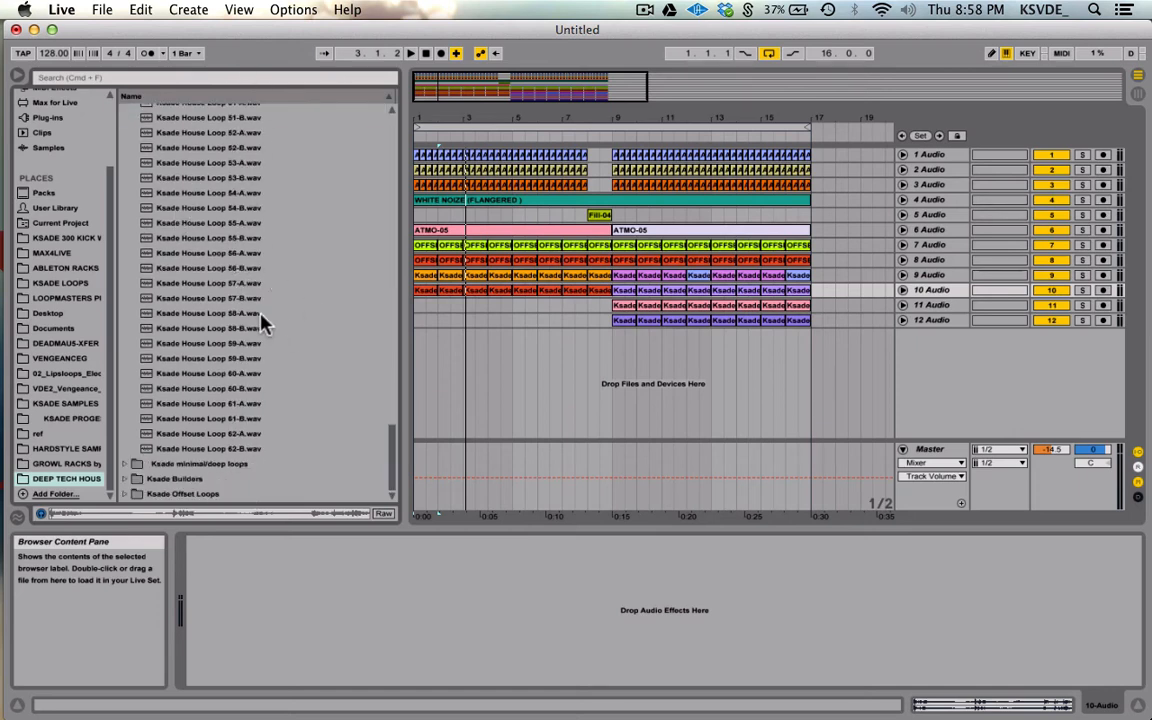
scroll(262, 321, "up", 20)
Step: Audition the first Ksade House Loops, including Ksade House Loop 6-B, 1-A, 1-D, 3-B and 9-B
left_click(229, 200)
left_click(228, 321)
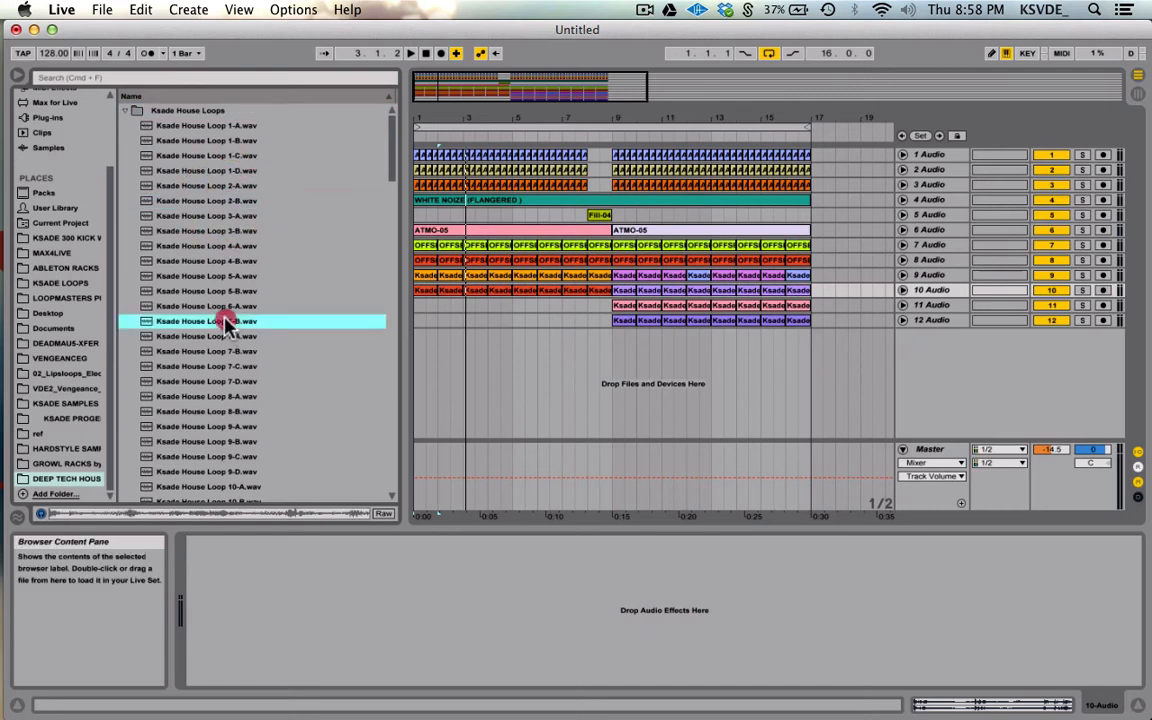
left_click(229, 127)
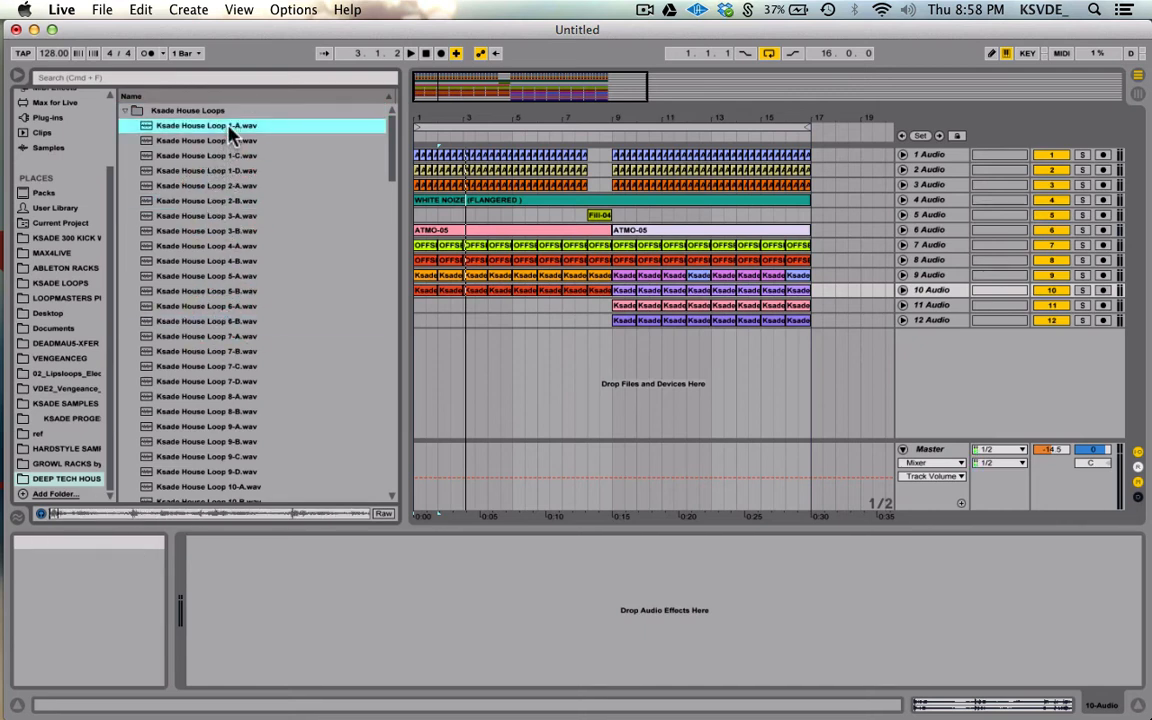
left_click(236, 171)
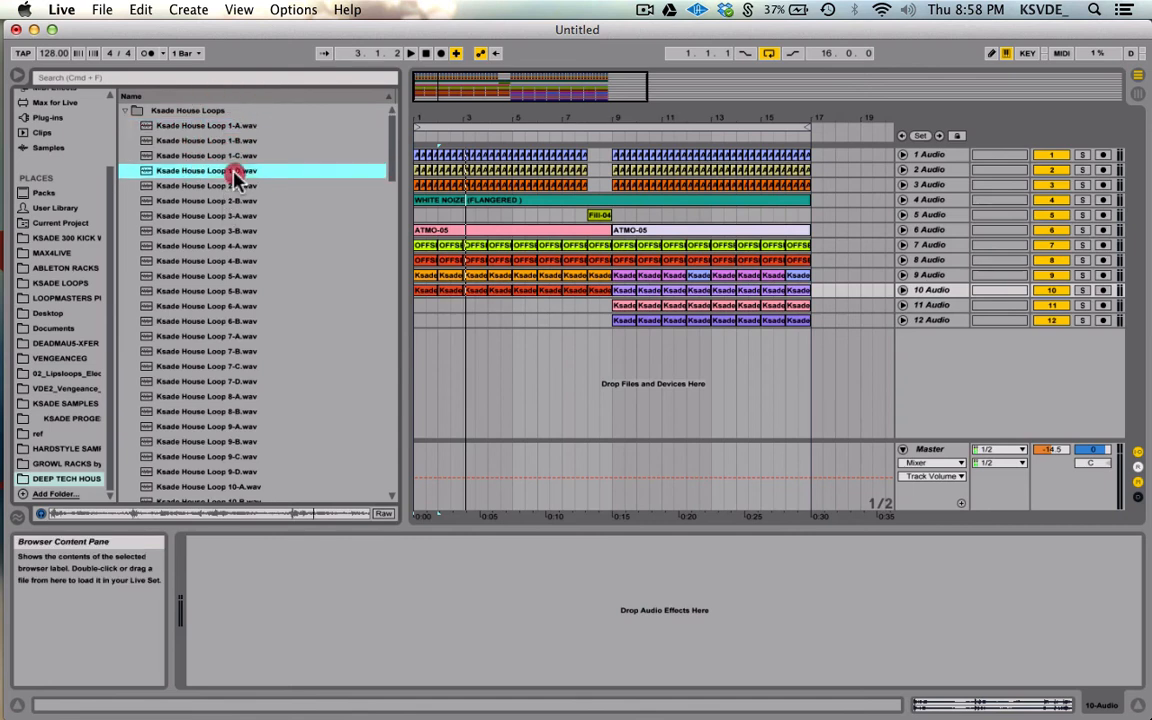
left_click(228, 232)
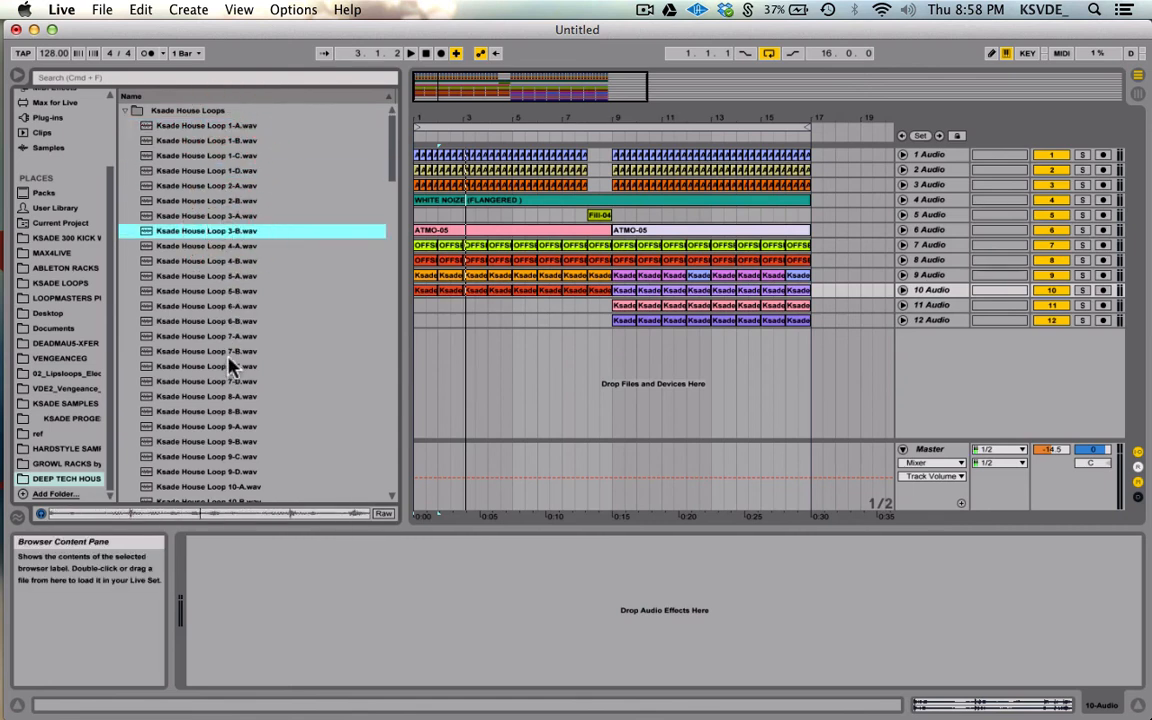
left_click(206, 292)
left_click(209, 443)
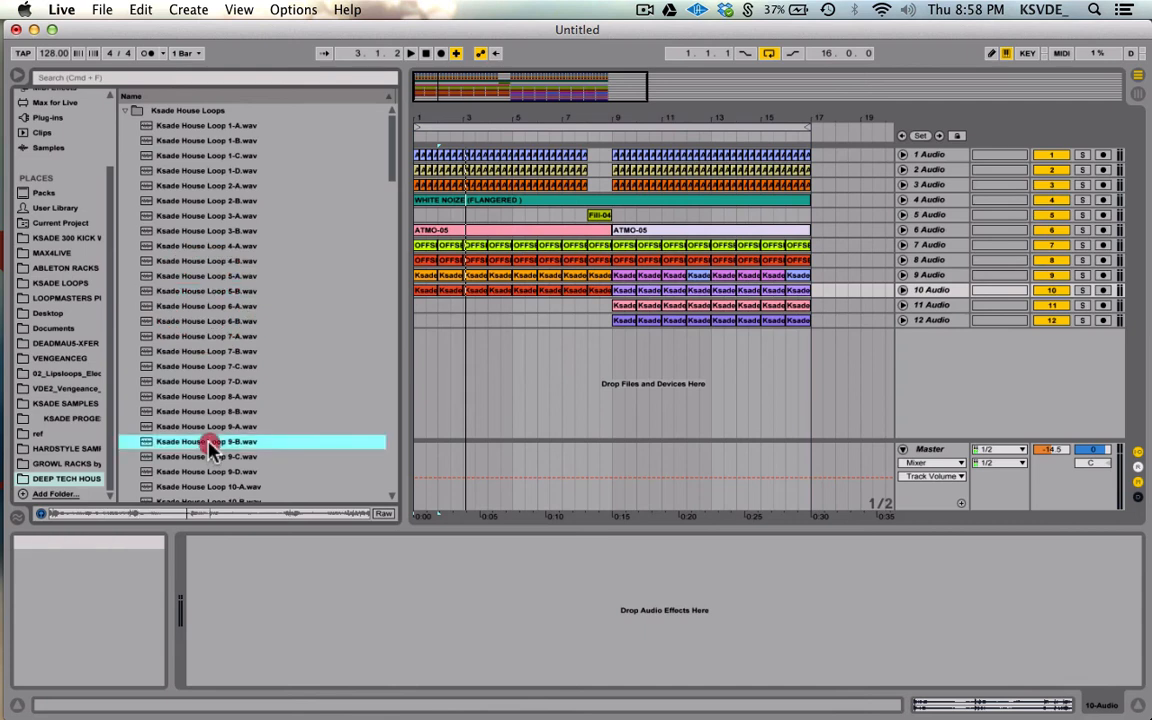
Step: Audition house loops numbered 10 to 16, including Ksade House Loop 12-B, 13-B and 16-A
scroll(222, 333, "down", 5)
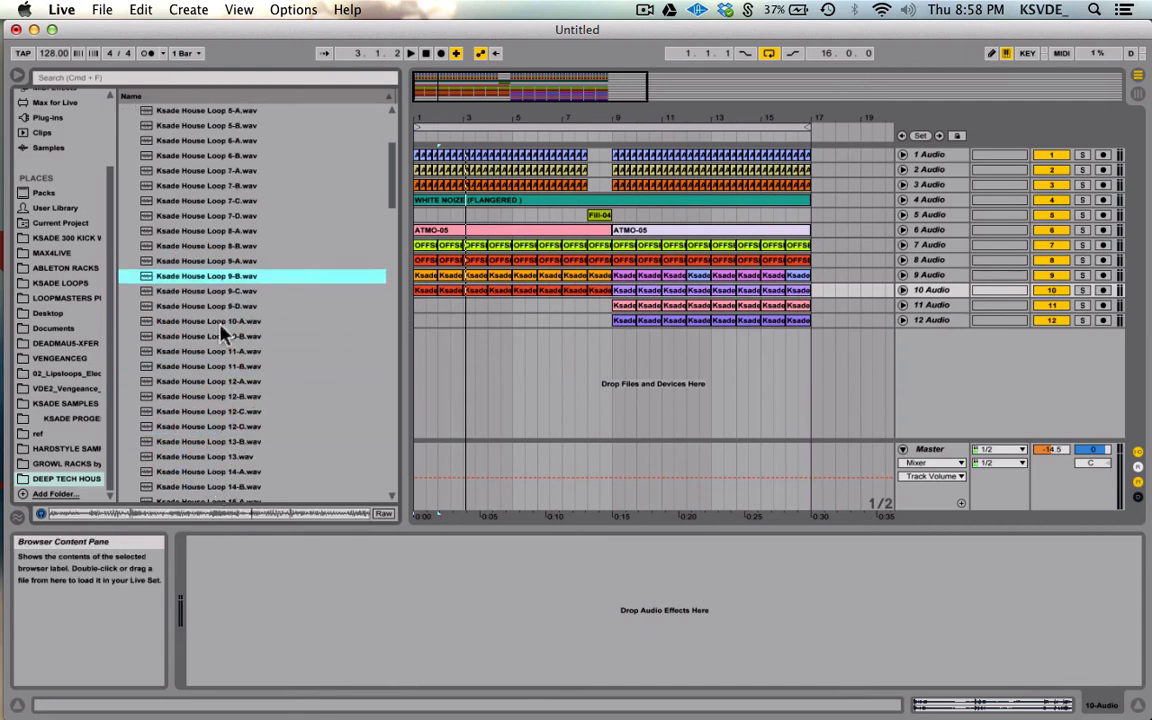
left_click(213, 339)
left_click(210, 398)
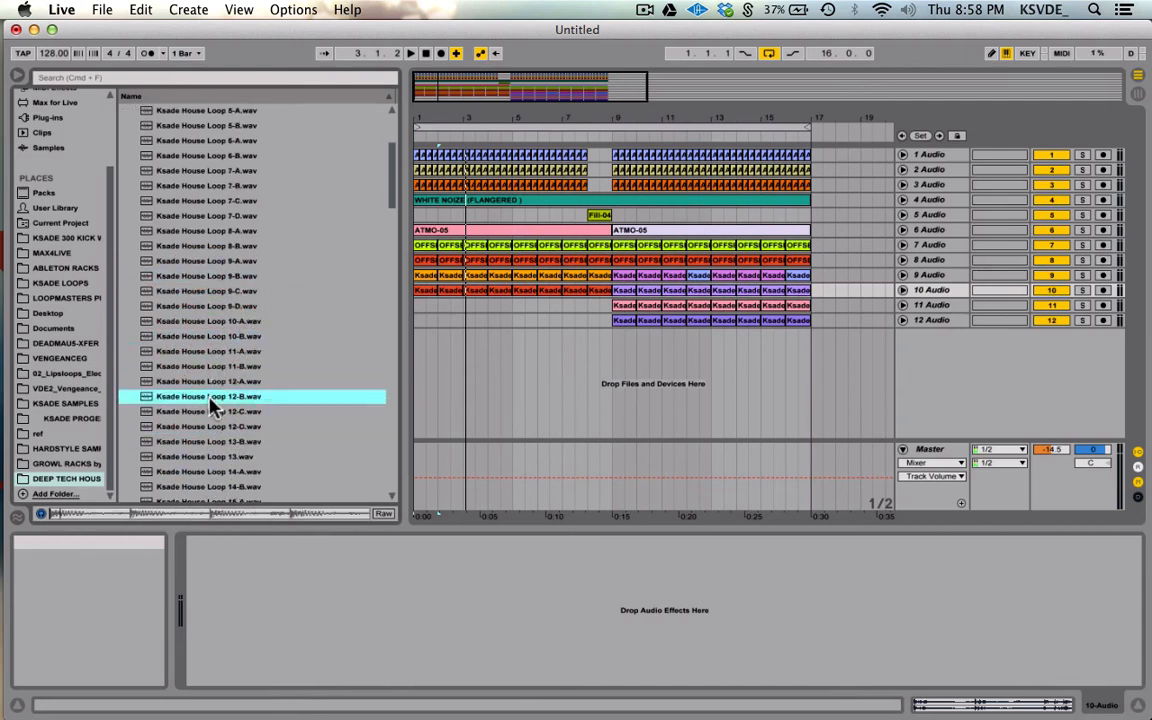
scroll(209, 398, "down", 2)
left_click(210, 382)
scroll(206, 390, "down", 3)
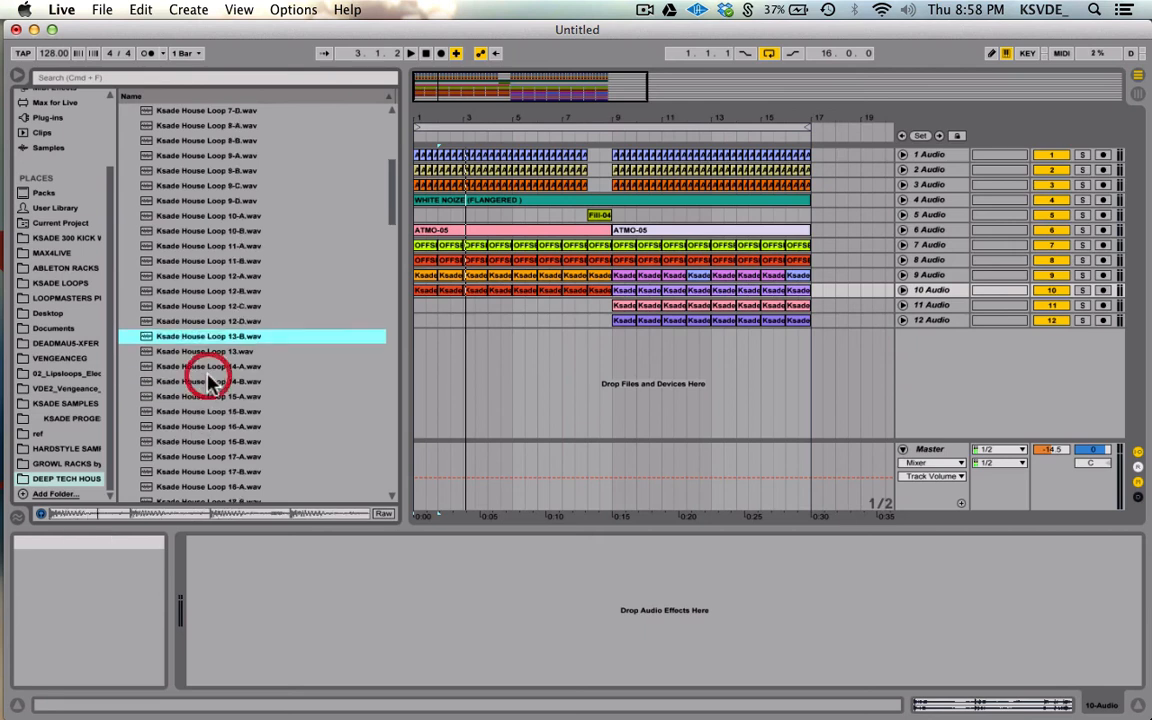
left_click(212, 382)
scroll(210, 383, "down", 5)
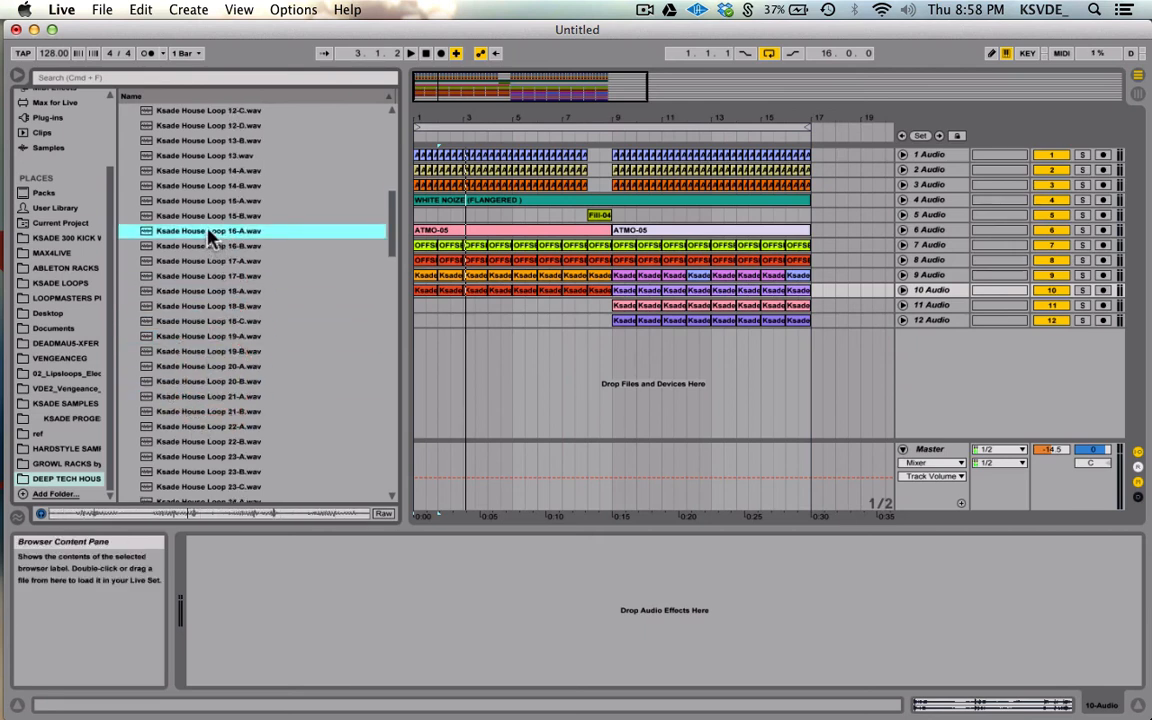
Step: Place Ksade House Loop 16-A at bar 1 on 11 Audio, duplicate it up to bar 9 and play the arrangement
left_click_drag(210, 236, 421, 312)
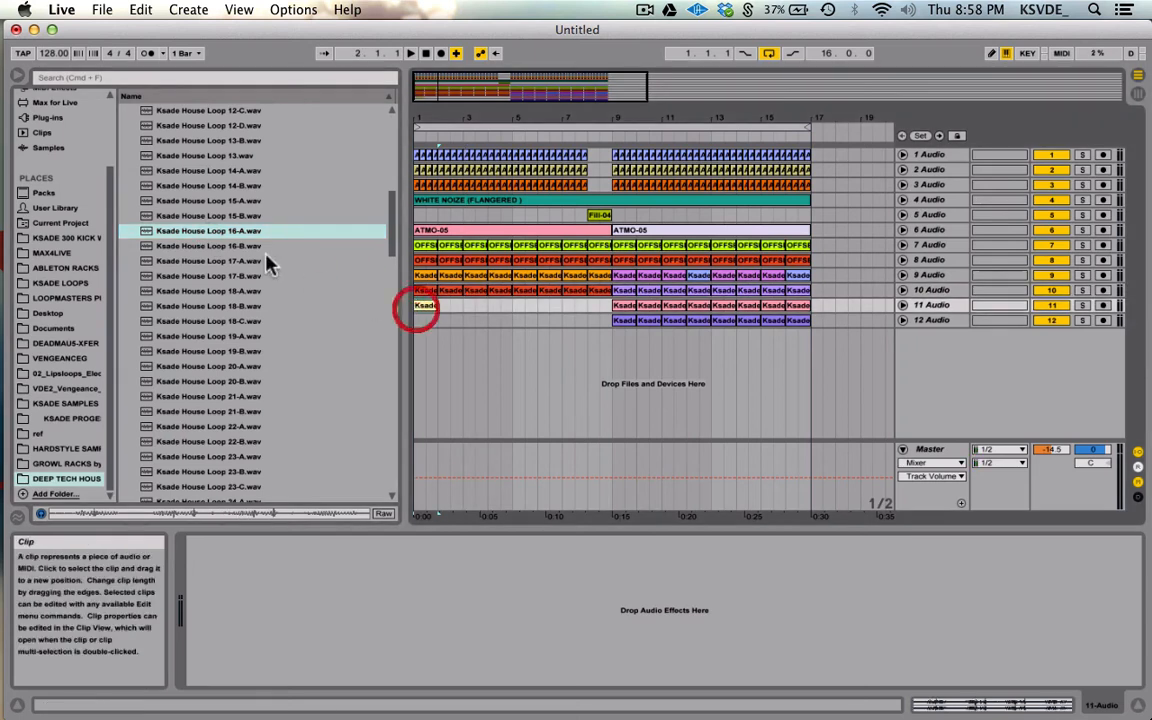
left_click(196, 247)
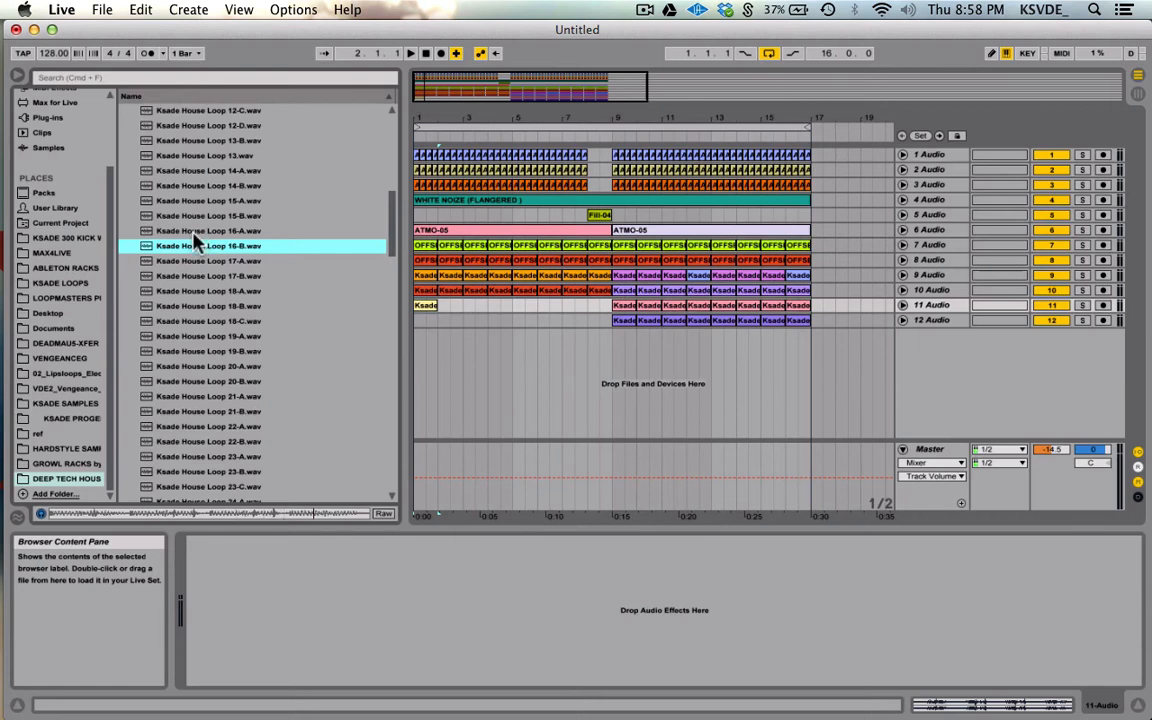
left_click(224, 236)
left_click_drag(228, 243, 426, 312)
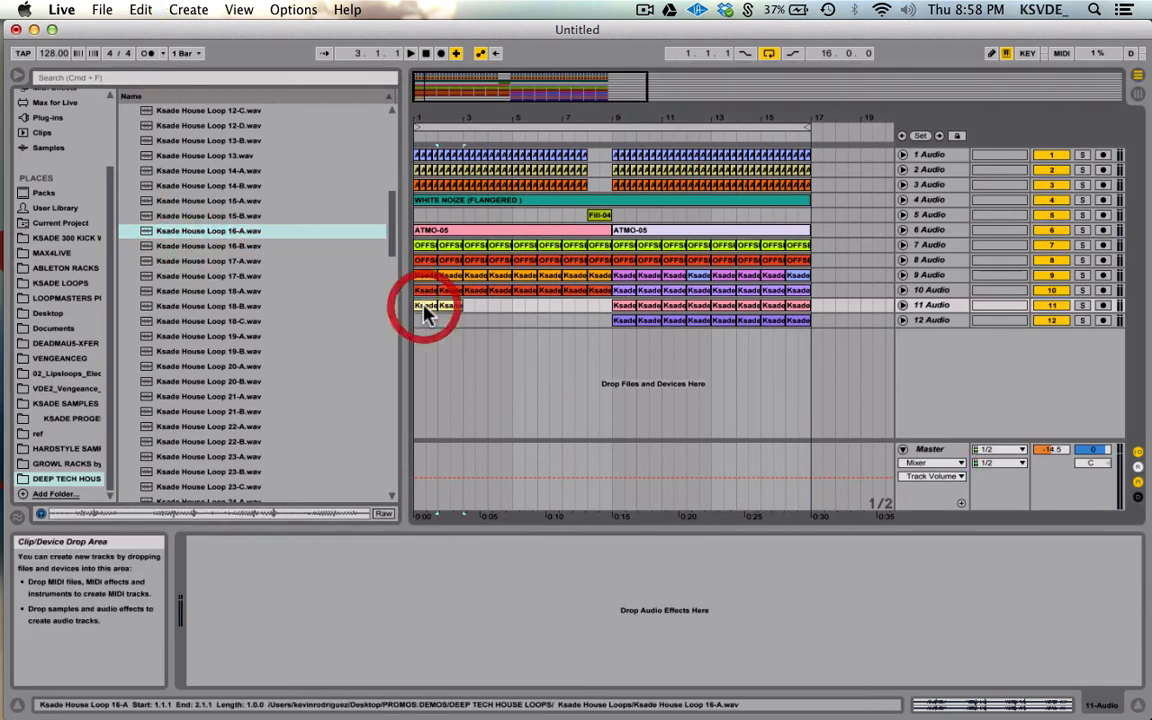
key("super+d")
key("super+d")
key("super+d")
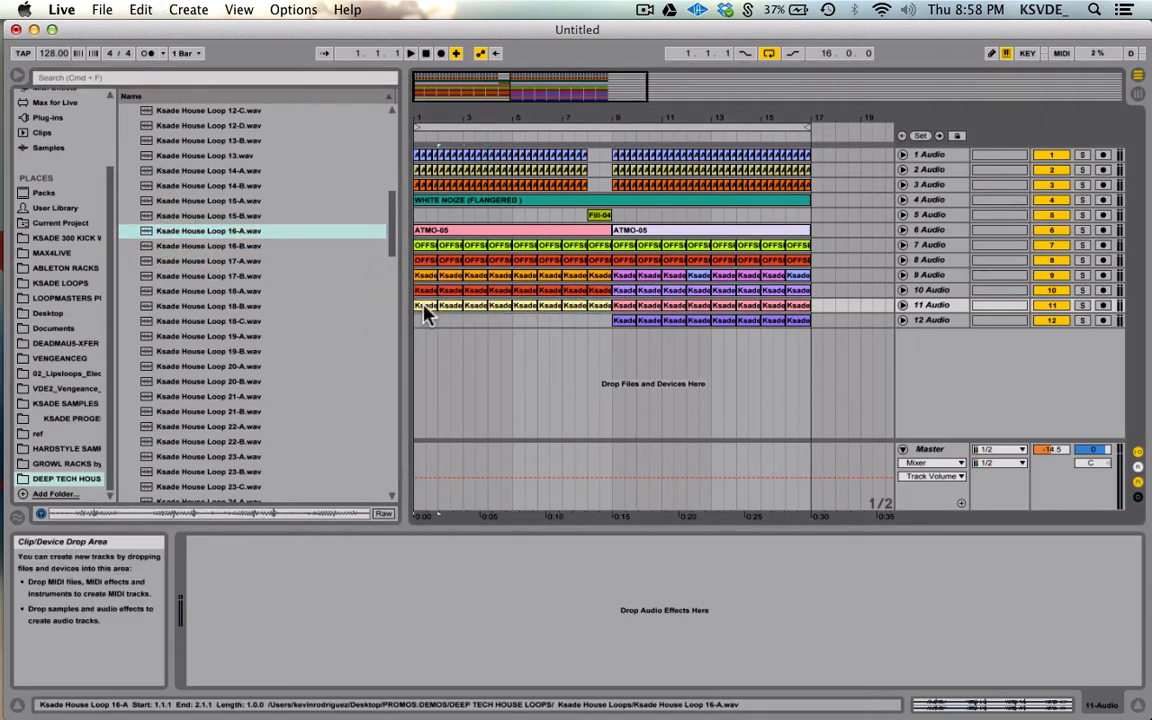
key("space")
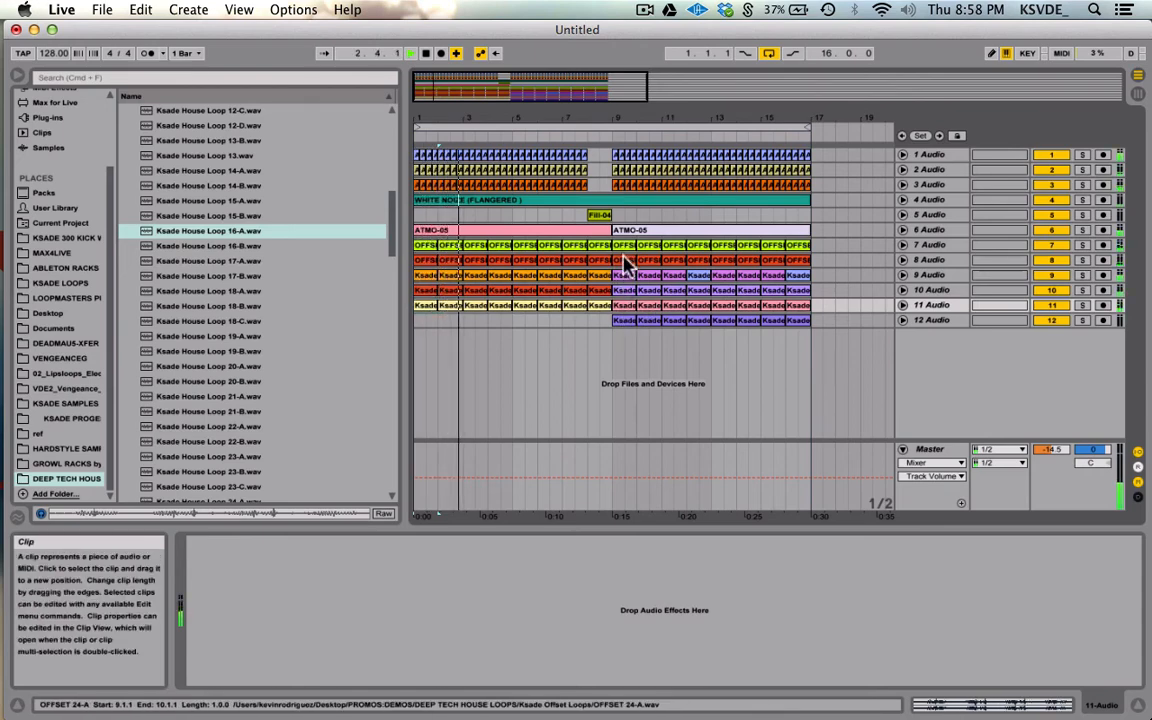
Step: Delete the clips between bars 9 and 17 on tracks 7 Audio to 12 Audio
left_click_drag(625, 245, 802, 324)
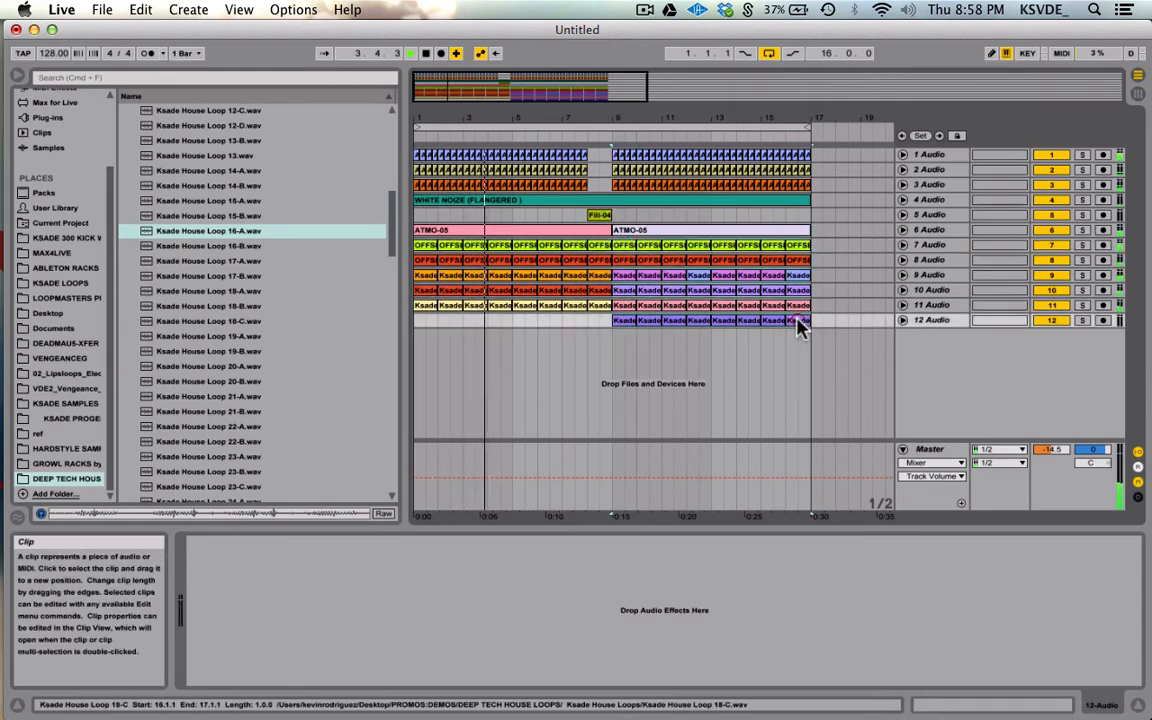
key("Delete")
Step: Place Ksade House Loop 20-B at bar 1 on 12 Audio, duplicate it up to bar 9 and play the arrangement
left_click(205, 336)
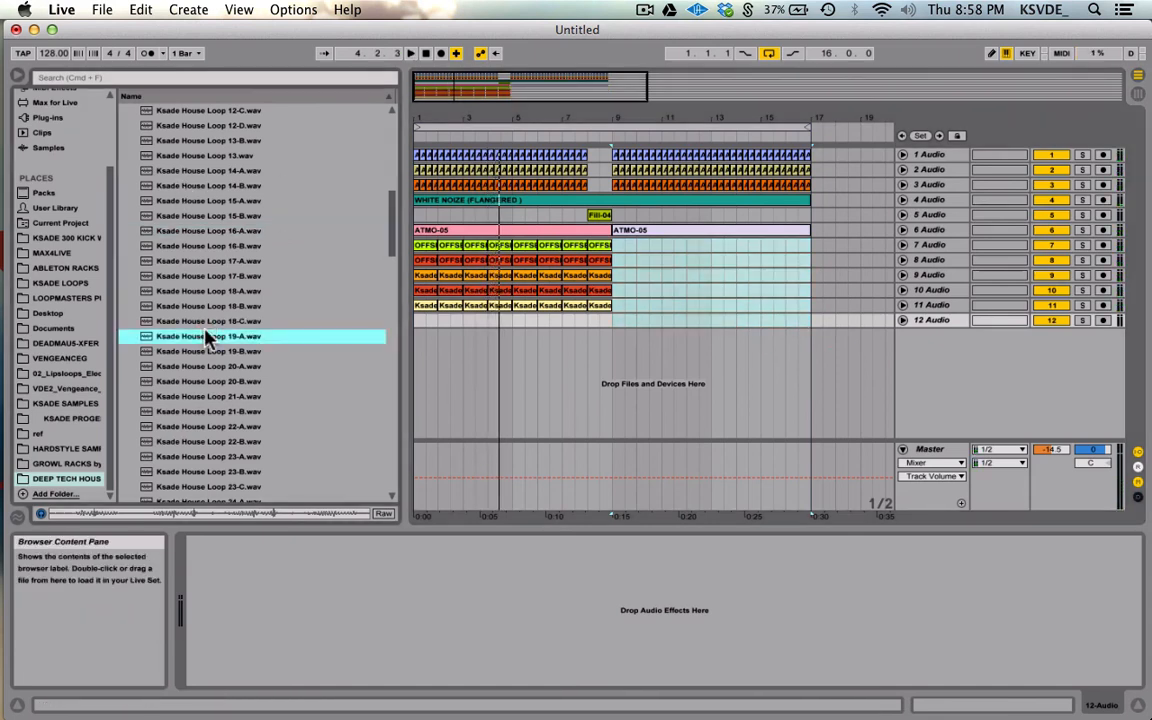
scroll(205, 335, "down", 5)
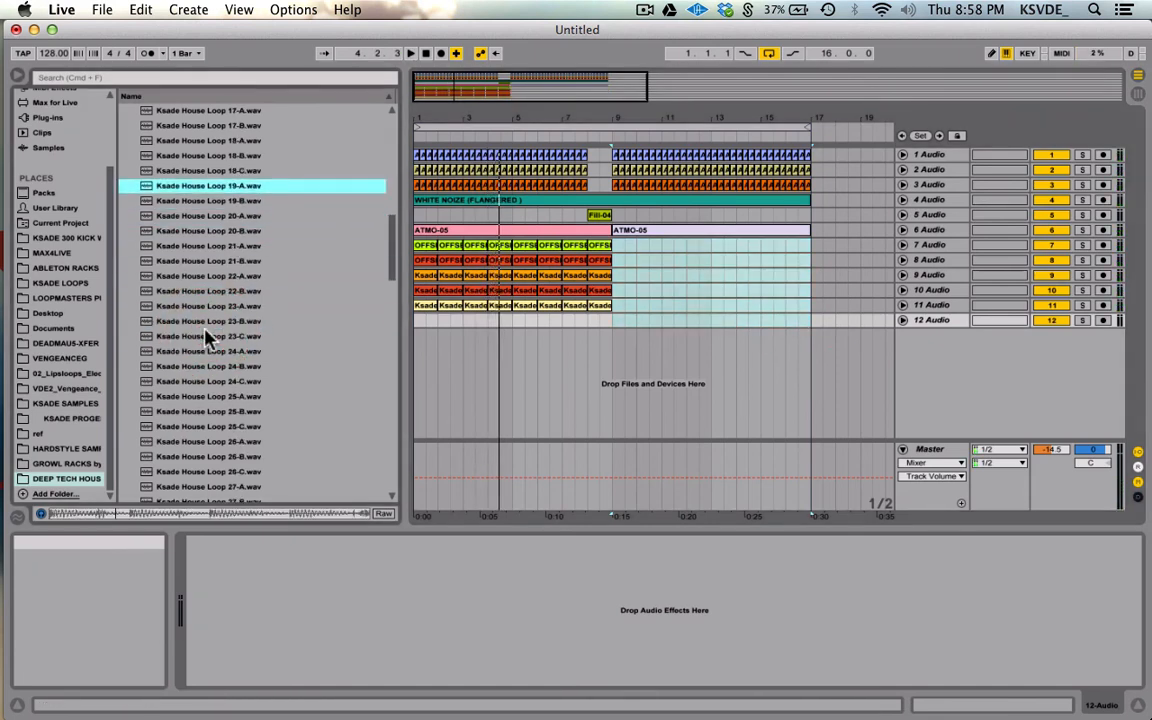
left_click(224, 216)
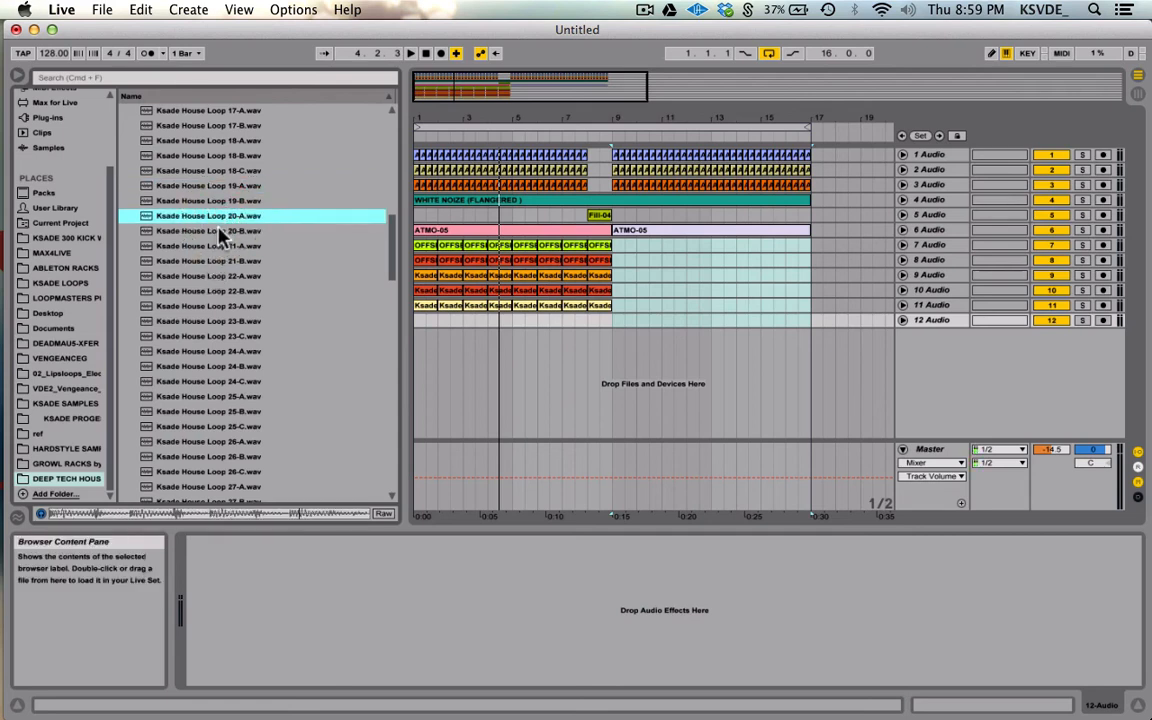
left_click(218, 231)
left_click_drag(214, 231, 422, 328)
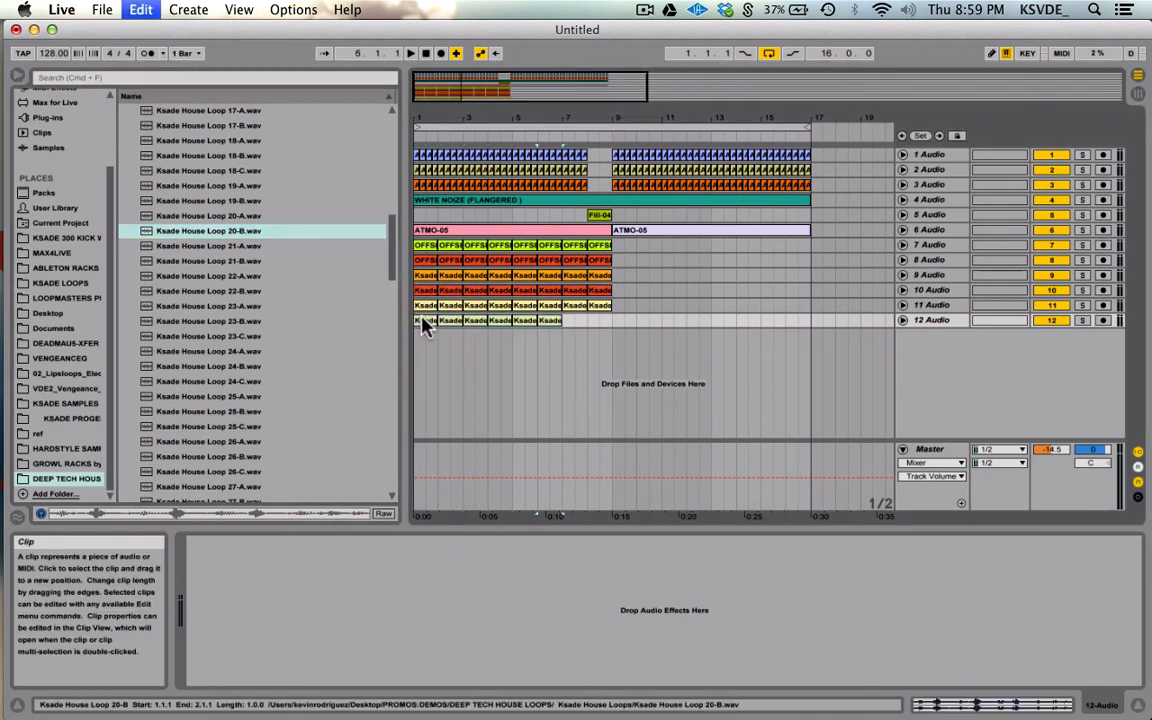
key("space")
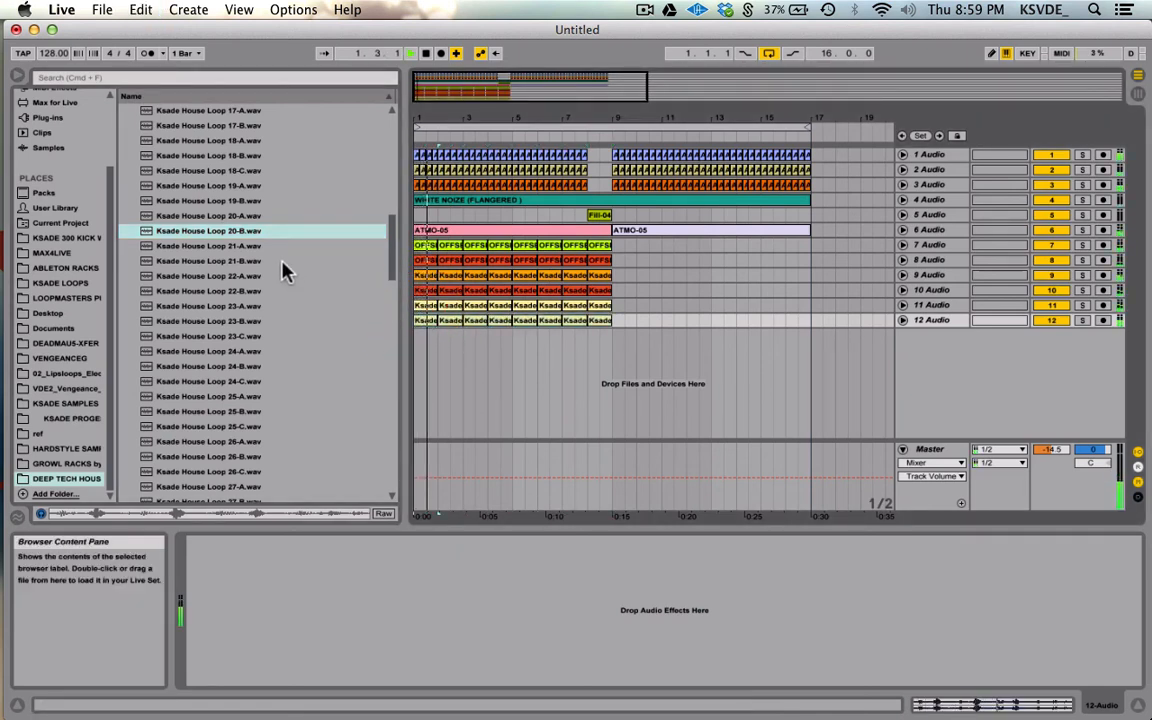
Step: Audition house loops in the mid 20s, including Ksade House Loop 23-B, 24-C and 26-C
left_click(228, 321)
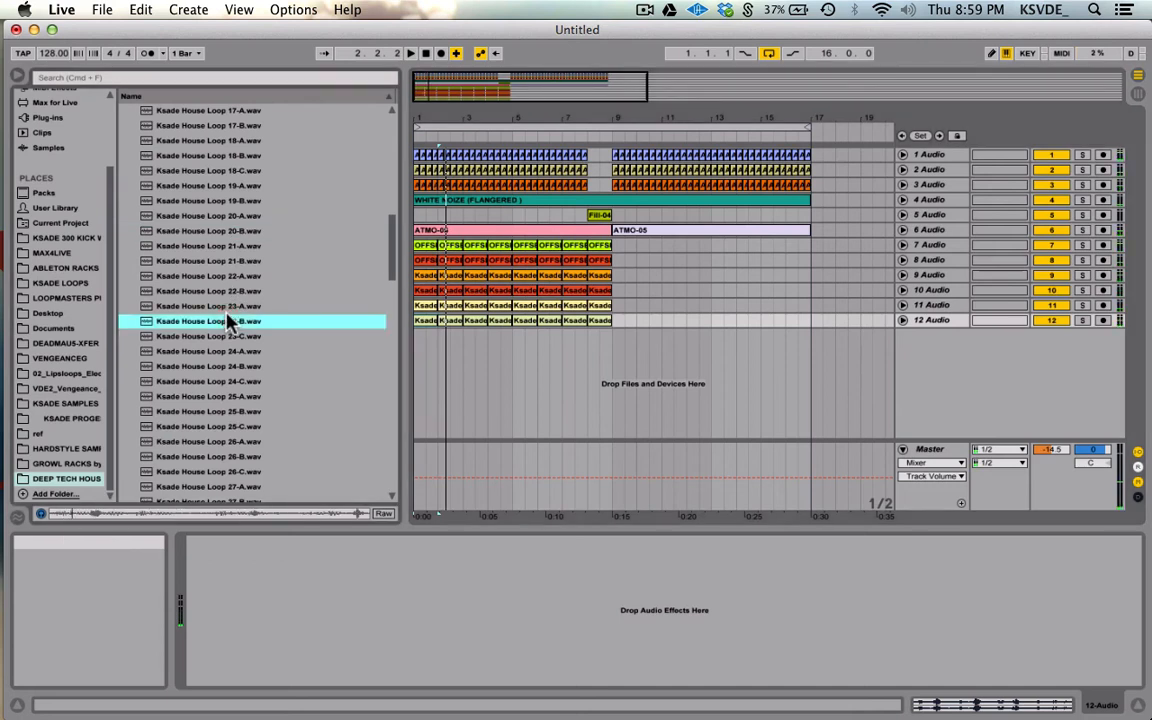
left_click(233, 386)
scroll(233, 387, "down", 3)
left_click(232, 389)
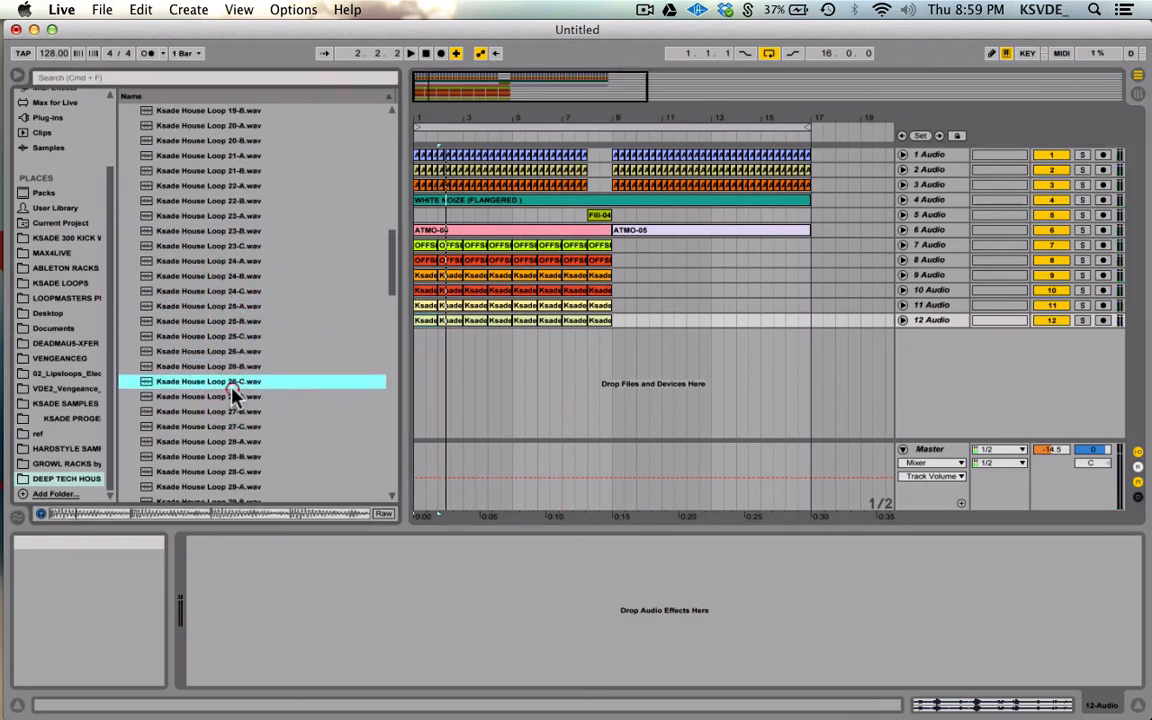
Step: Audition house loops from the high 20s to the high 30s, including Ksade House Loop 28-C, 32-D and 38-C
scroll(232, 398, "down", 2)
left_click(216, 418)
scroll(216, 418, "down", 3)
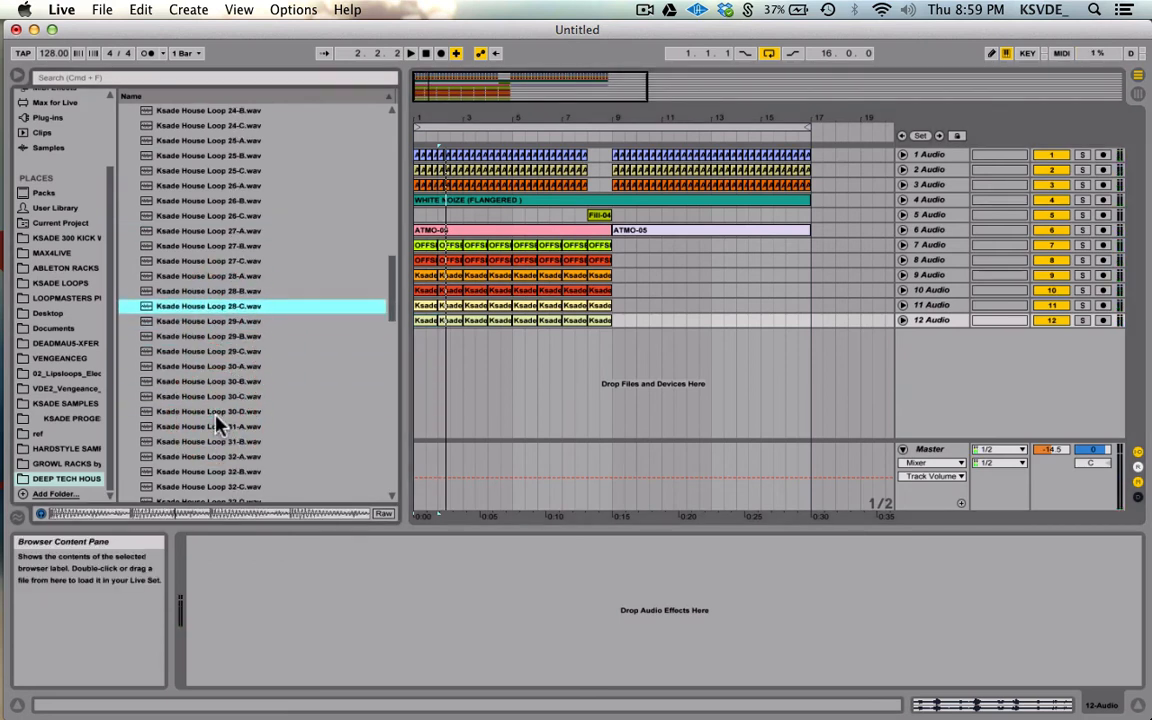
left_click(215, 424)
scroll(215, 424, "down", 3)
left_click(213, 424)
scroll(213, 425, "down", 4)
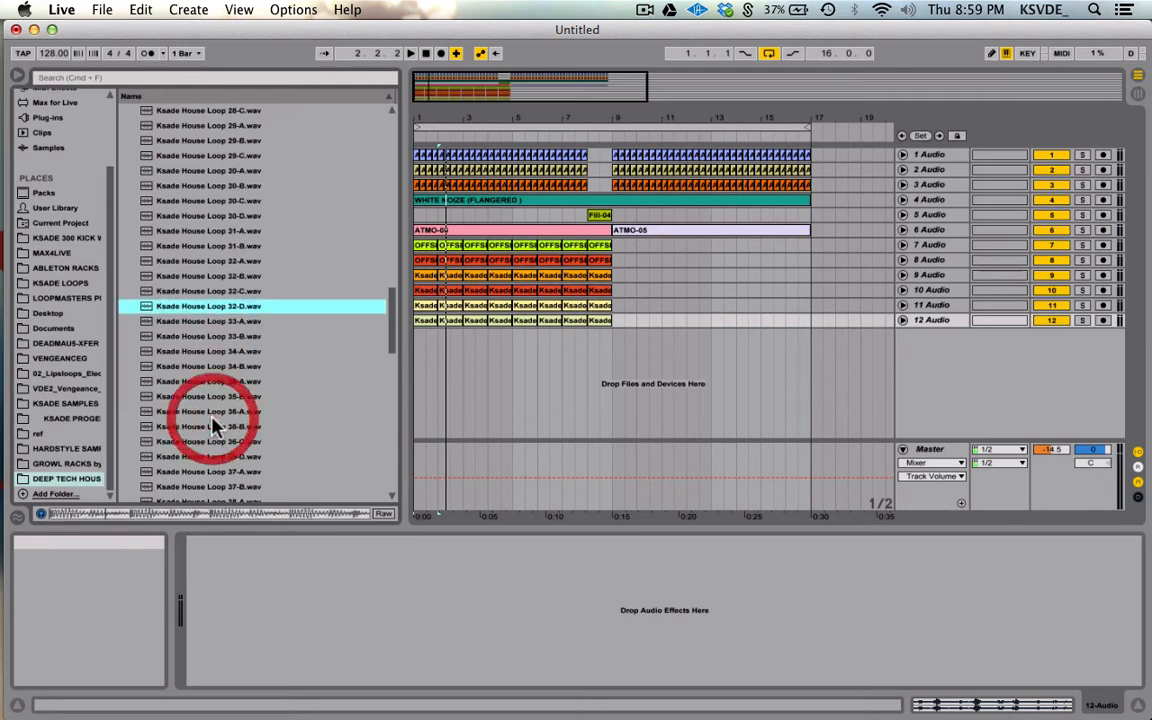
left_click(213, 414)
scroll(213, 413, "down", 4)
left_click(213, 411)
scroll(213, 411, "down", 2)
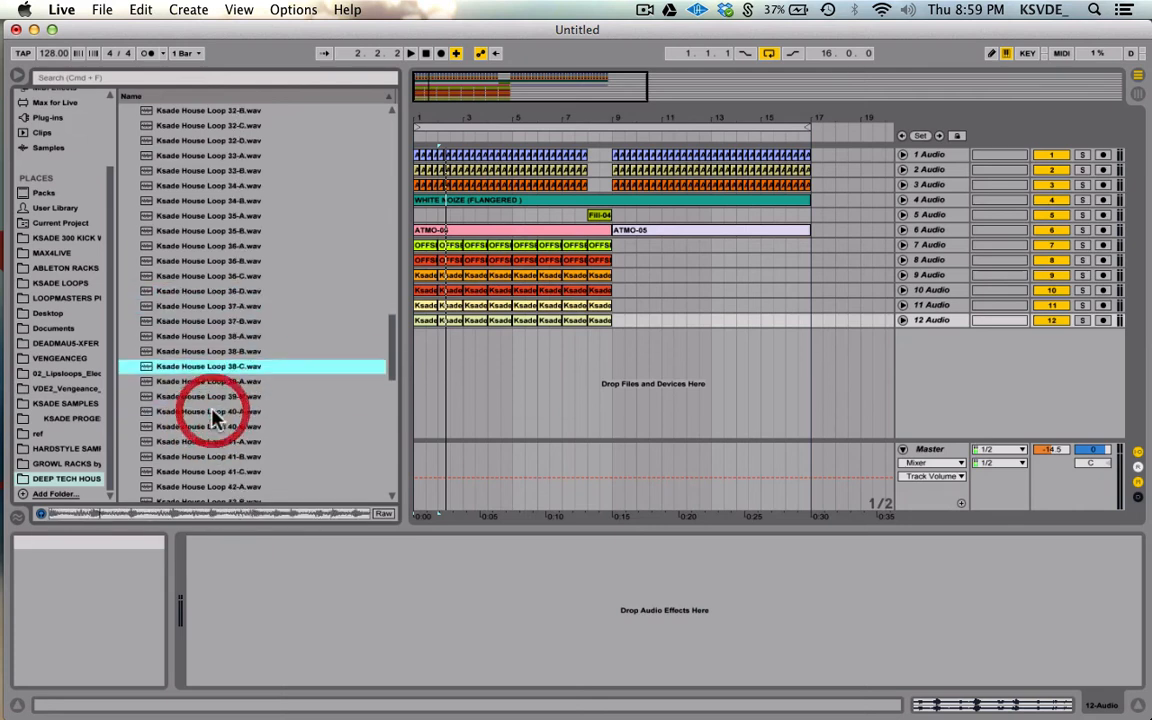
Step: Audition house loops in the 40s, including Ksade House Loop 42-A, 43-A, 45-A and 47-A
left_click(212, 413)
scroll(213, 415, "down", 4)
scroll(217, 355, "down", 2)
left_click(215, 340)
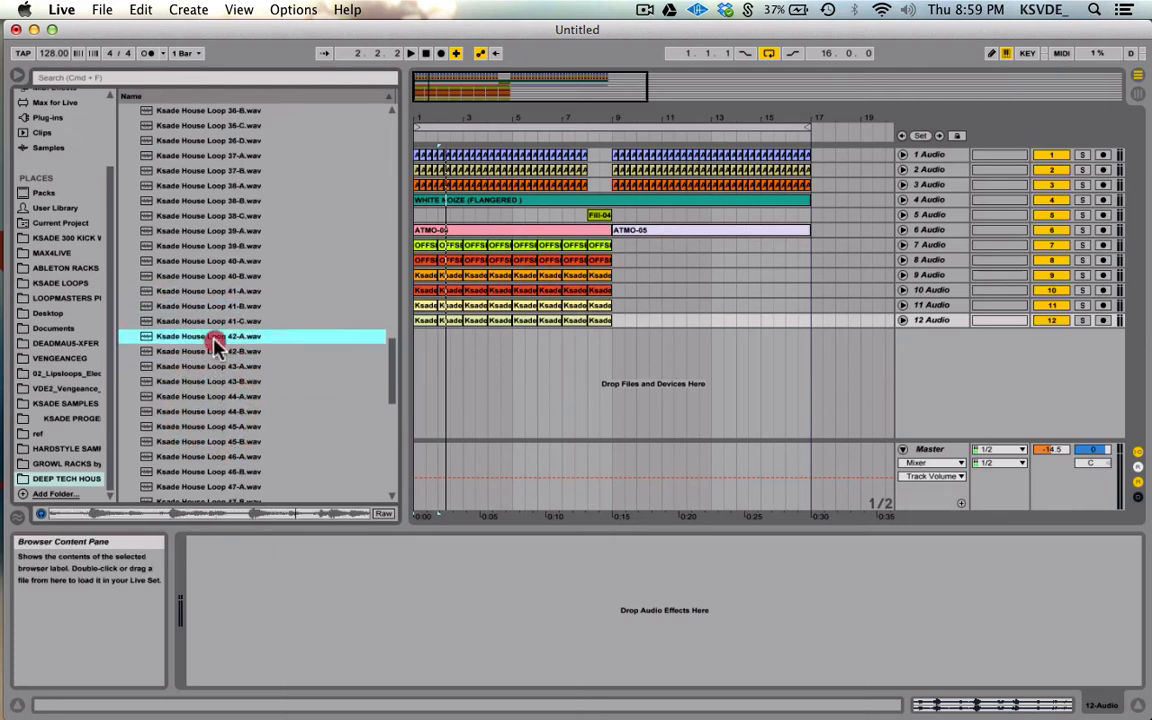
left_click(210, 369)
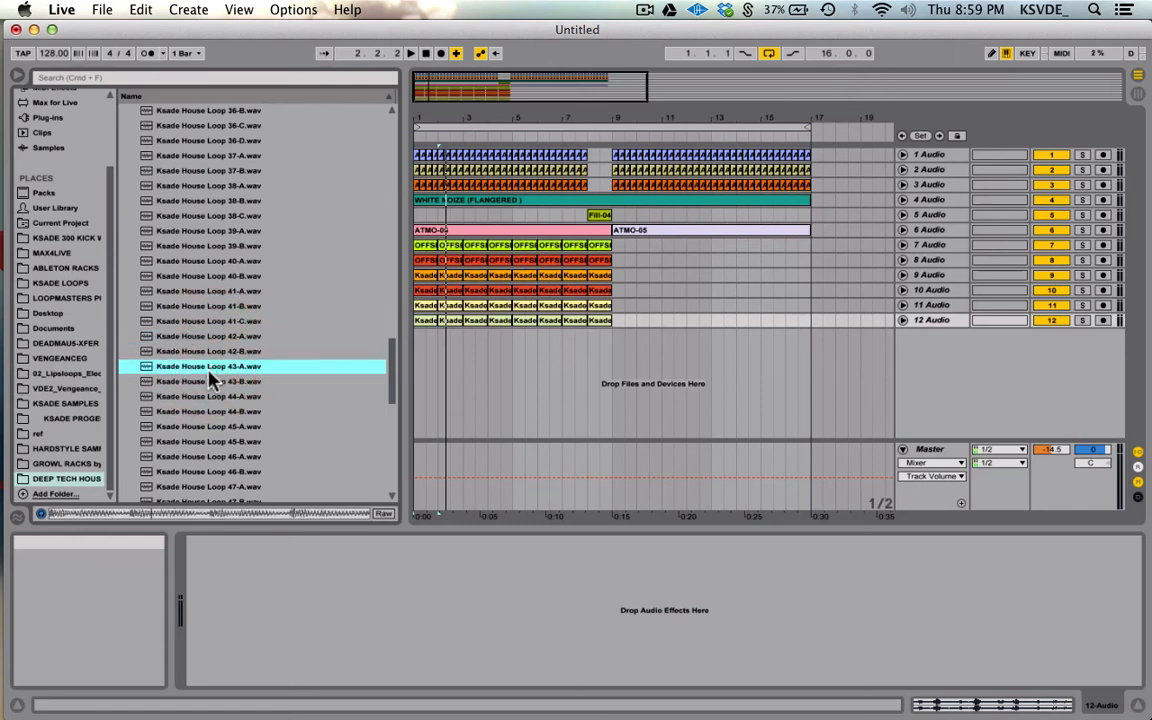
left_click(200, 397)
scroll(200, 400, "down", 2)
left_click(205, 400)
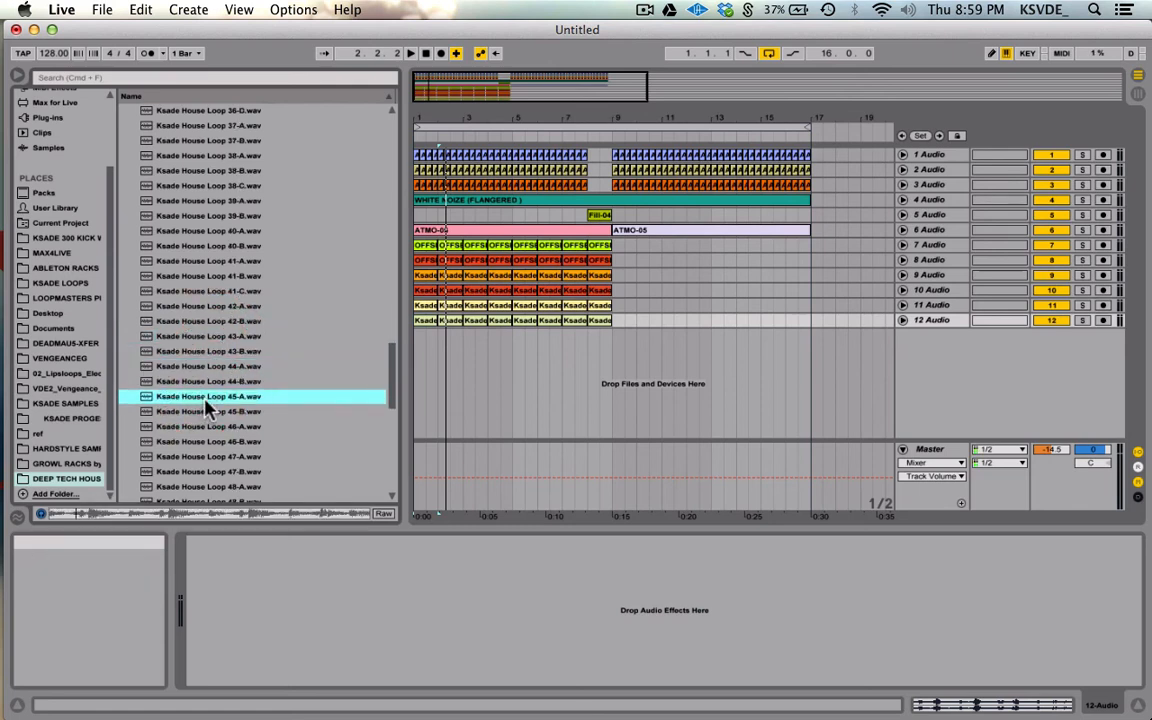
scroll(207, 405, "down", 1)
left_click(211, 400)
left_click(210, 398)
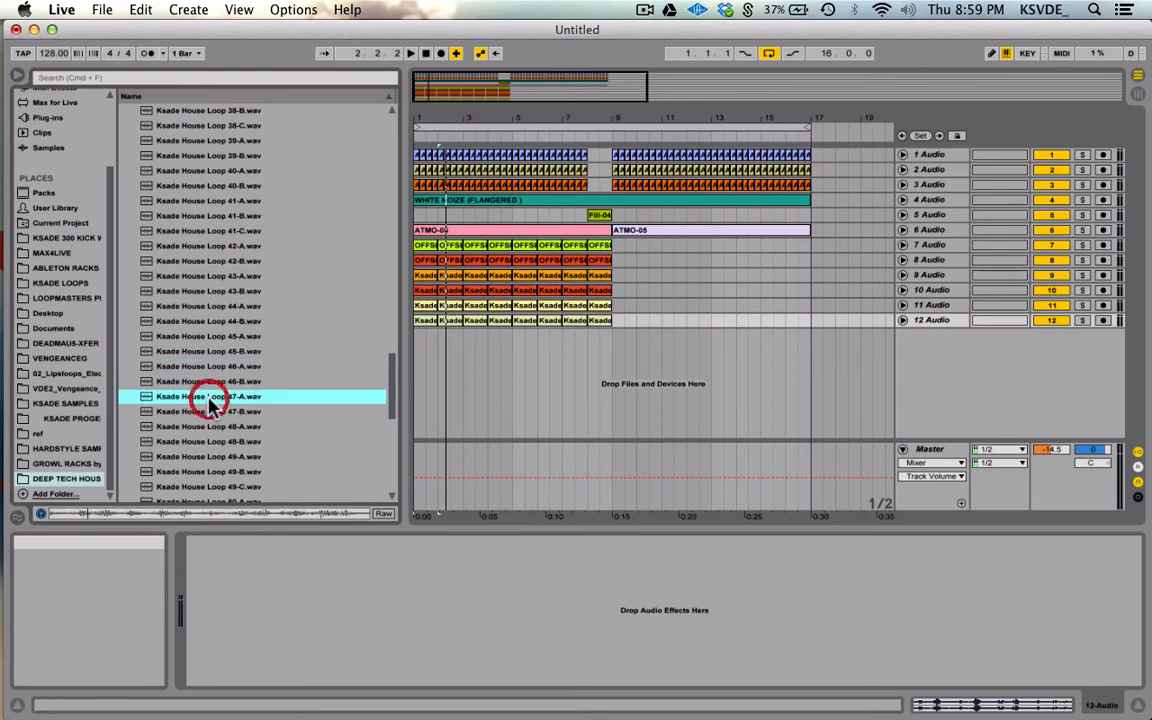
Step: Audition house loops from the high 40s to the low 50s, including Ksade House Loop 49-B and 52-A
scroll(209, 398, "down", 1)
left_click(207, 399)
scroll(206, 400, "down", 1)
left_click(201, 411)
scroll(201, 412, "down", 3)
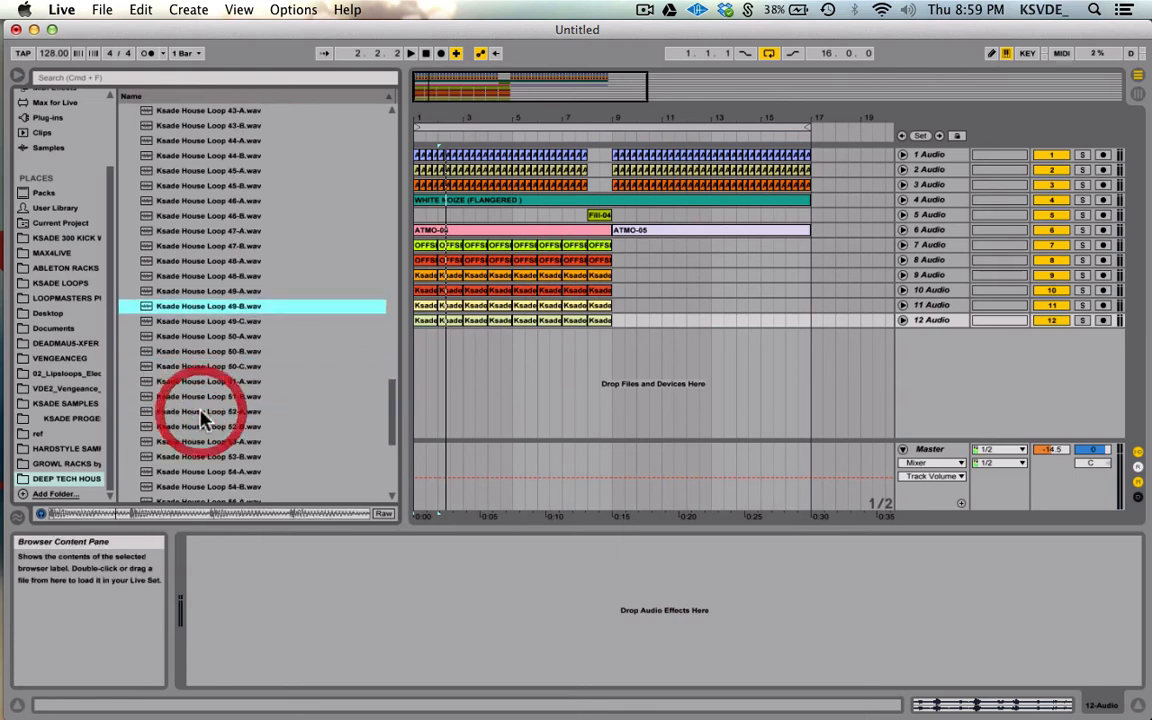
left_click(200, 382)
left_click(204, 411)
scroll(204, 413, "down", 2)
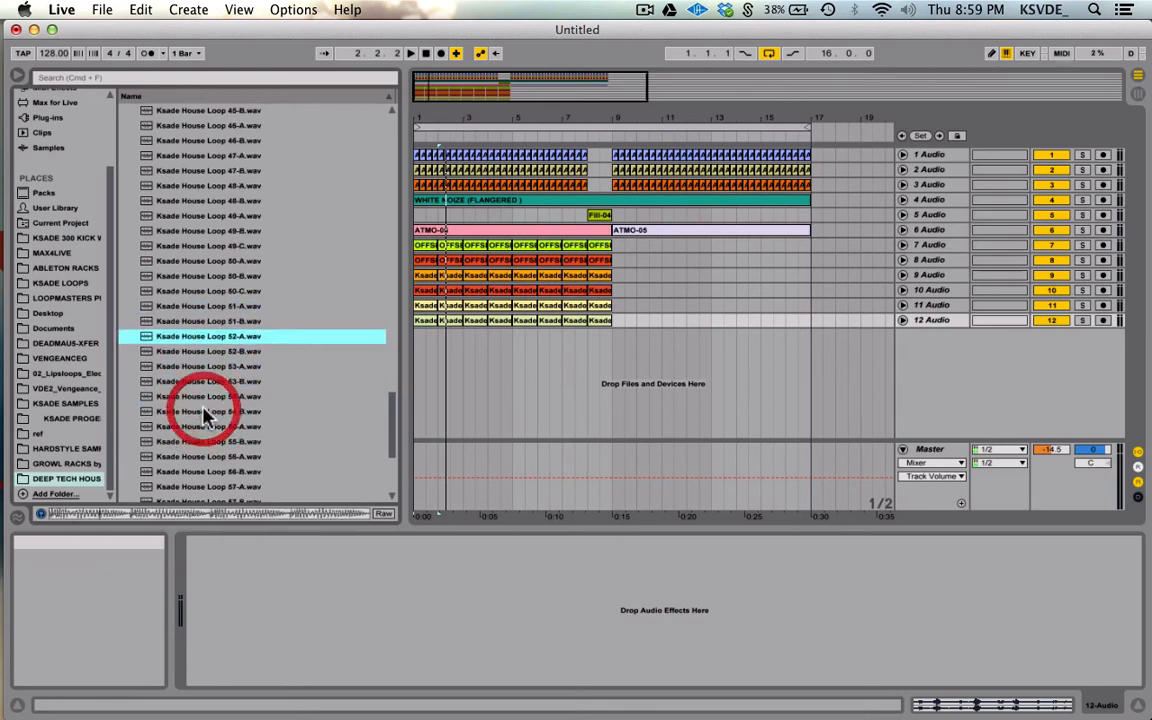
Step: Audition Ksade House Loop 52-B, 53-A, 53-B, 54-B and 57-B
left_click(223, 352)
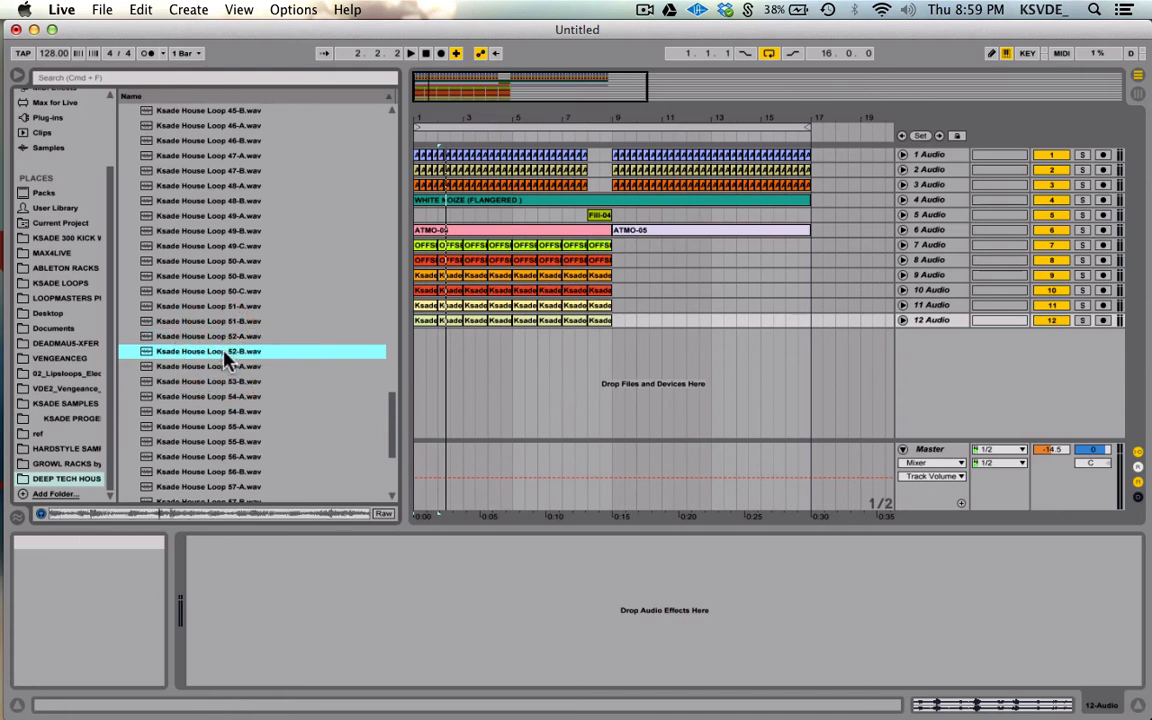
left_click(224, 366)
left_click(226, 381)
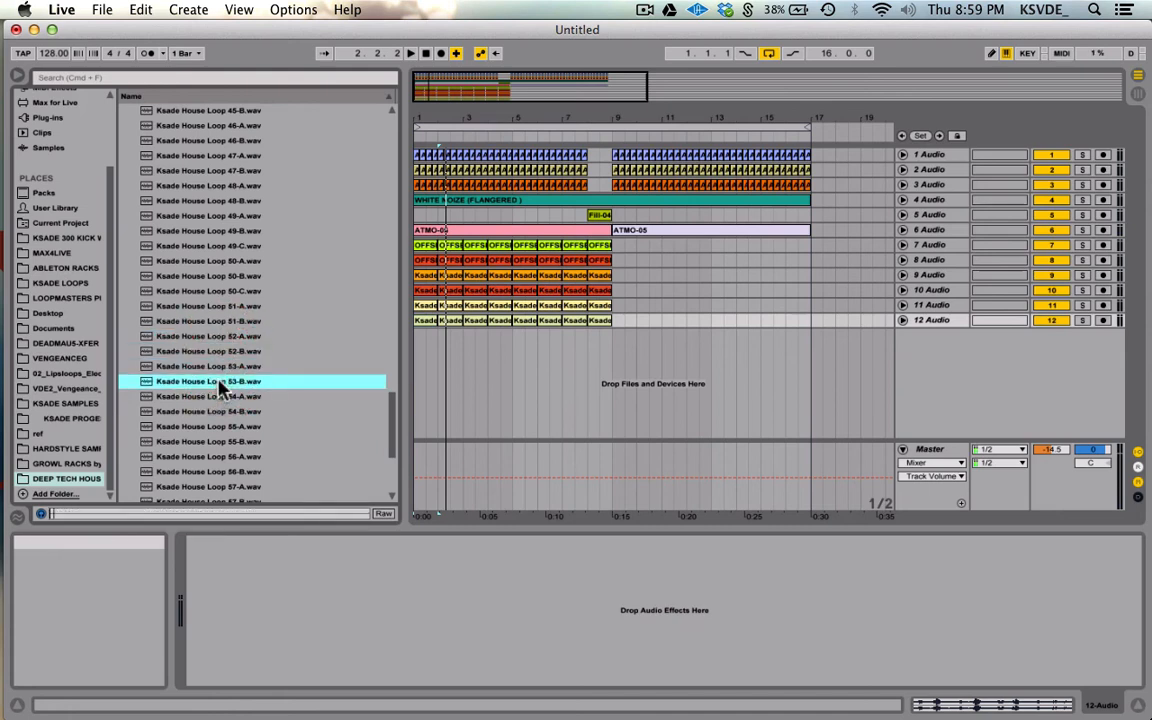
scroll(222, 388, "down", 1)
left_click(214, 396)
left_click(213, 379)
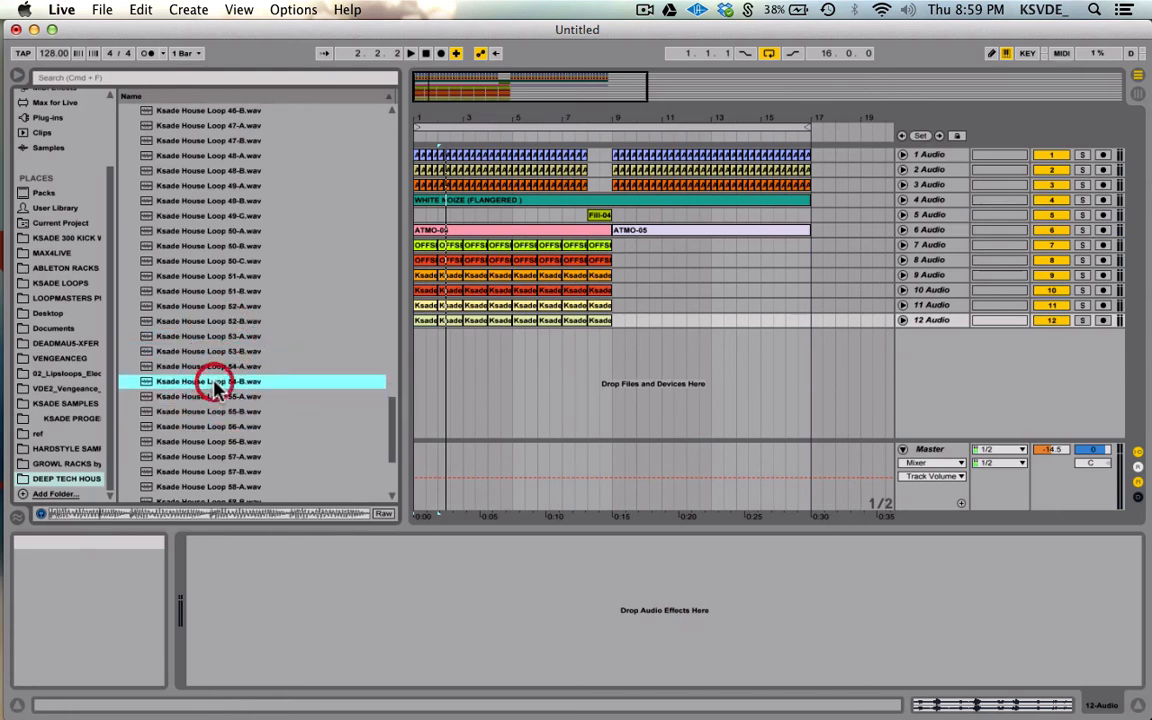
left_click(211, 471)
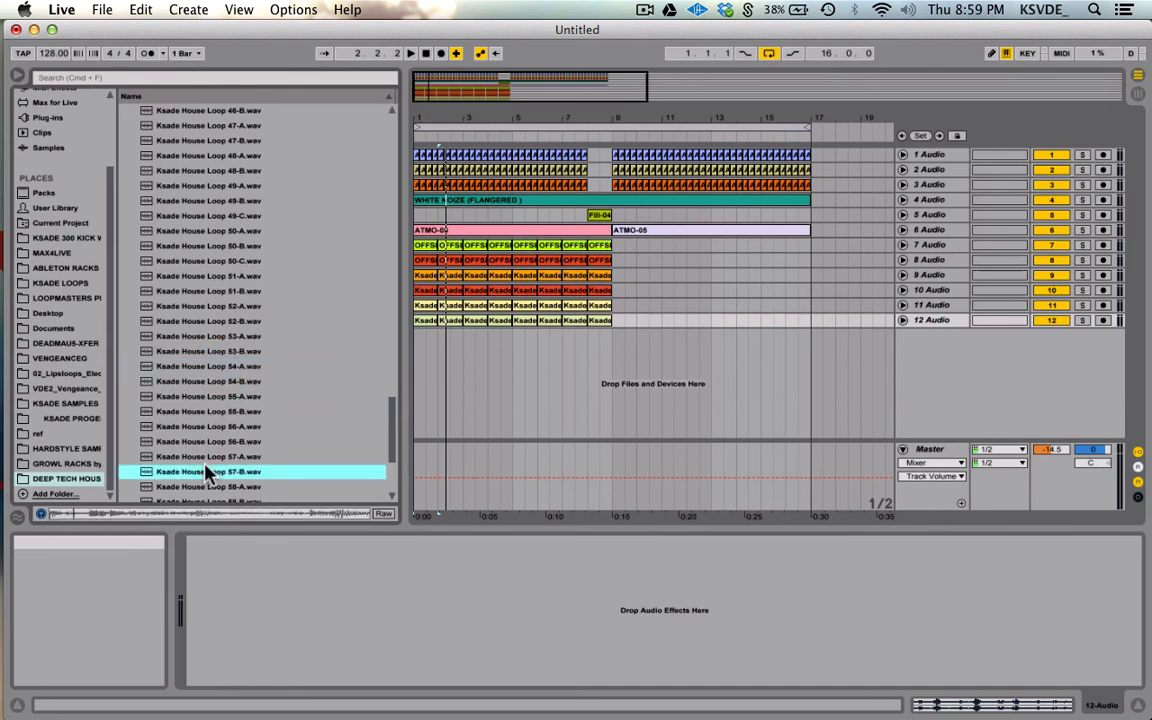
Step: Audition house loops in the high 50s, including Ksade House Loop 58-B, 59-B and 59-A
left_click(212, 456)
scroll(212, 456, "down", 1)
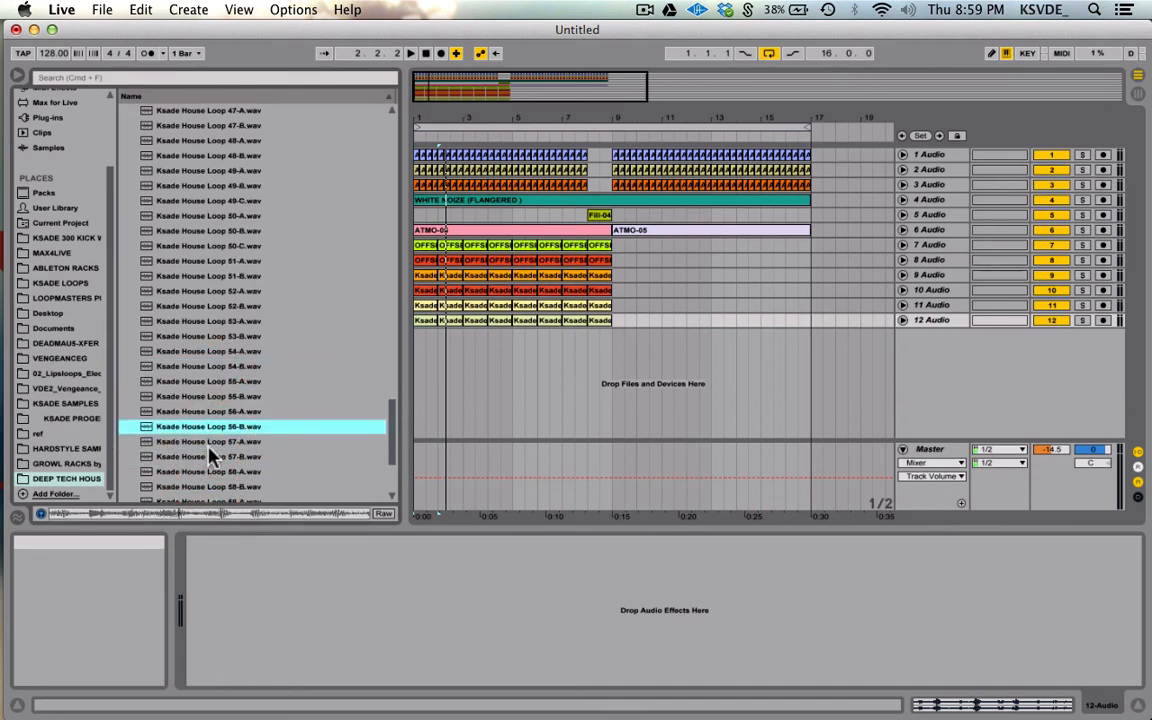
scroll(210, 445, "down", 1)
left_click(210, 470)
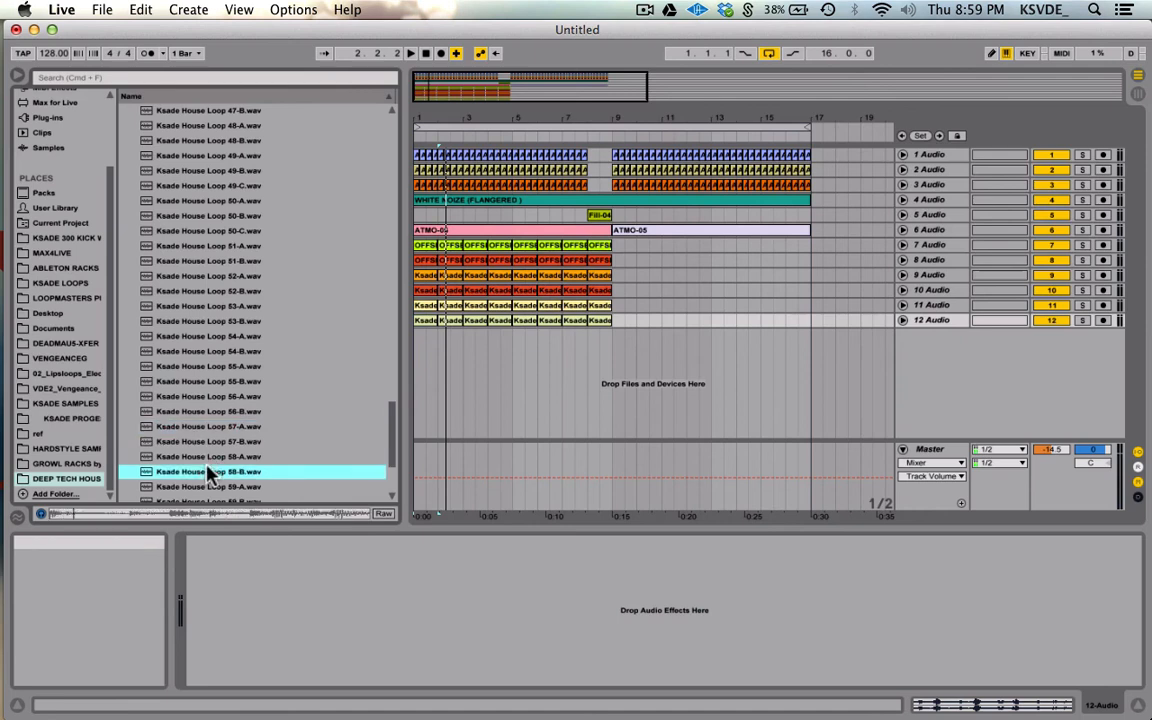
scroll(211, 455, "down", 5)
left_click(210, 426)
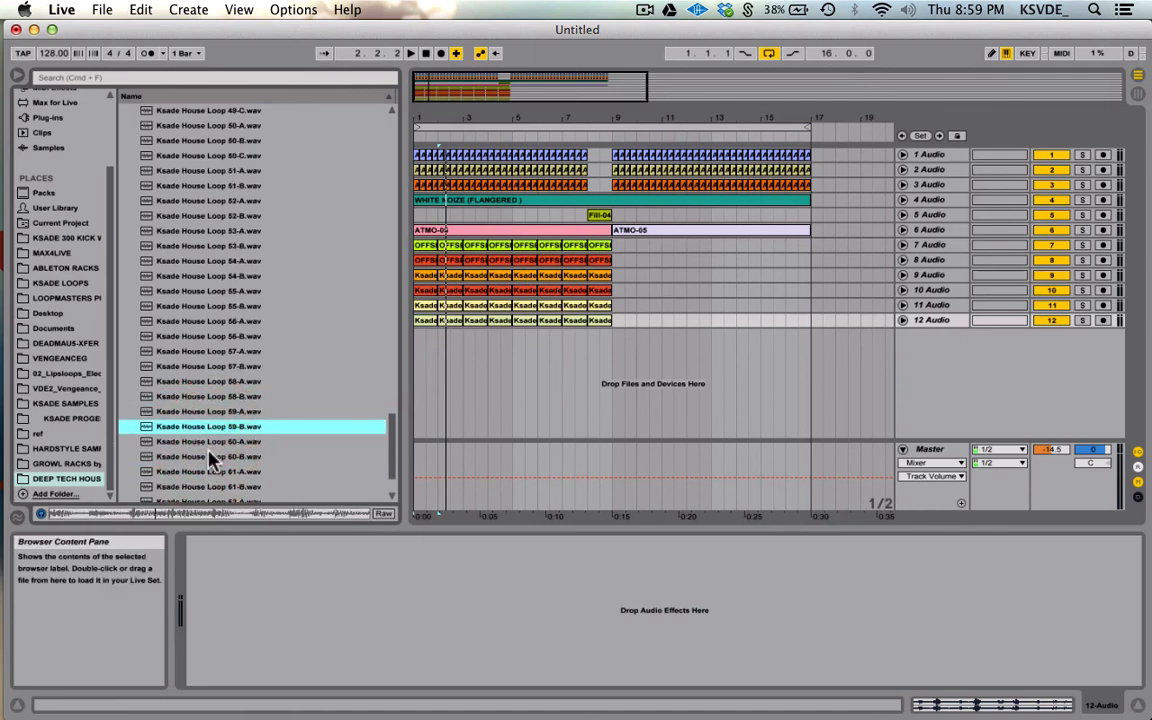
left_click(209, 414)
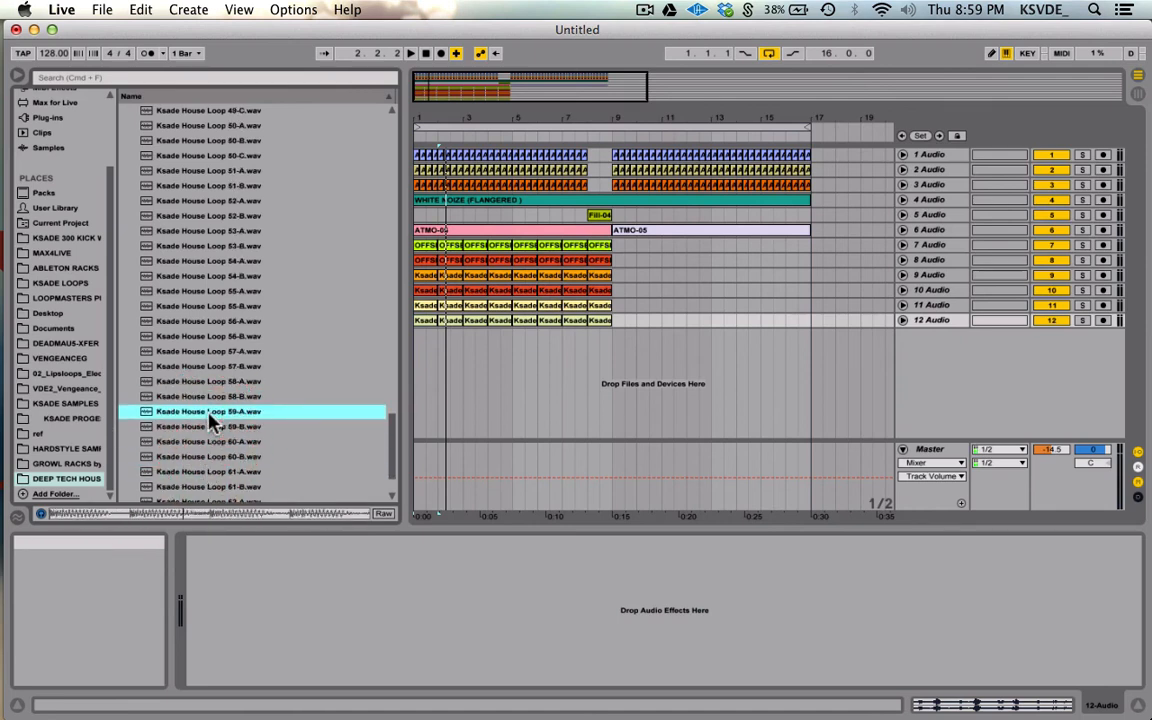
left_click(206, 397)
scroll(193, 478, "down", 3)
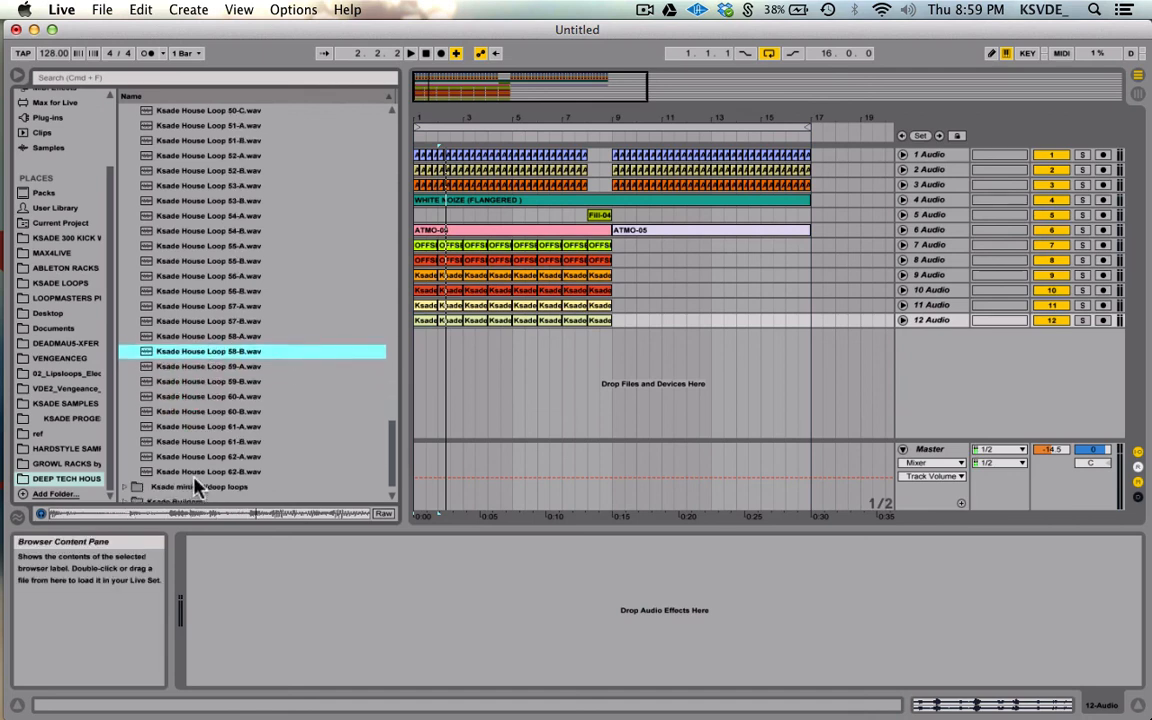
Step: Audition the last house loops, including Ksade House Loop 61-A, 60-B and 62-A, and compare 54-A with 54-B
scroll(197, 480, "down", 1)
left_click(198, 442)
left_click(209, 416)
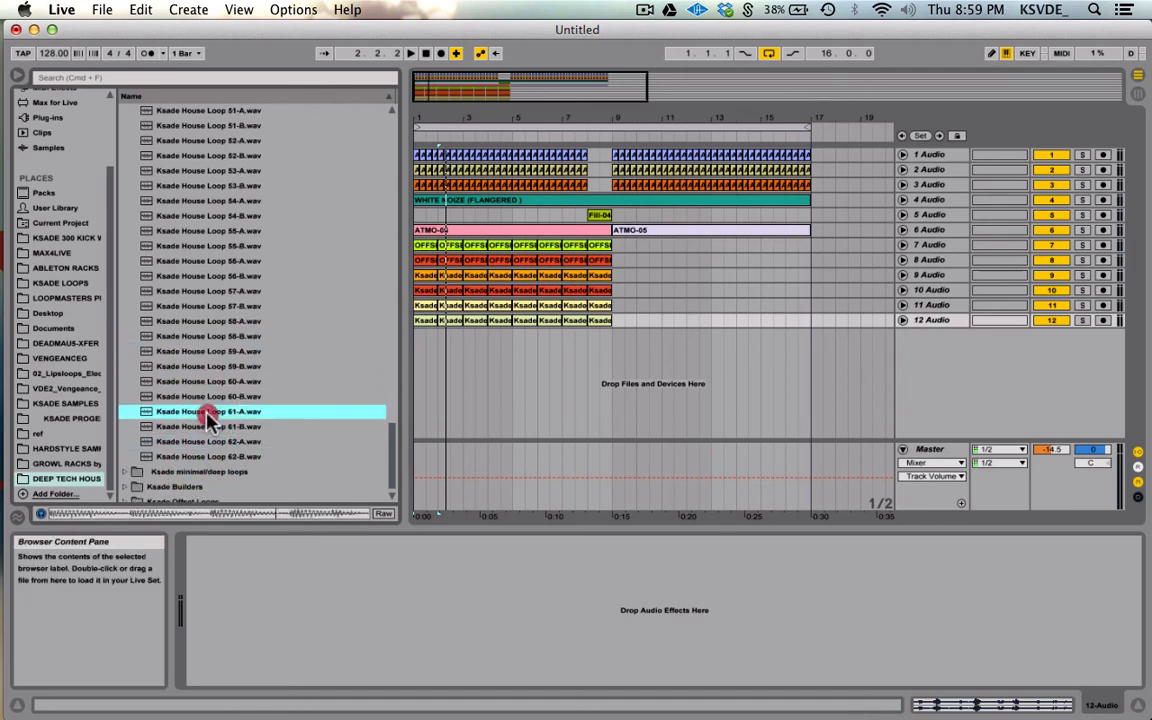
left_click(221, 398)
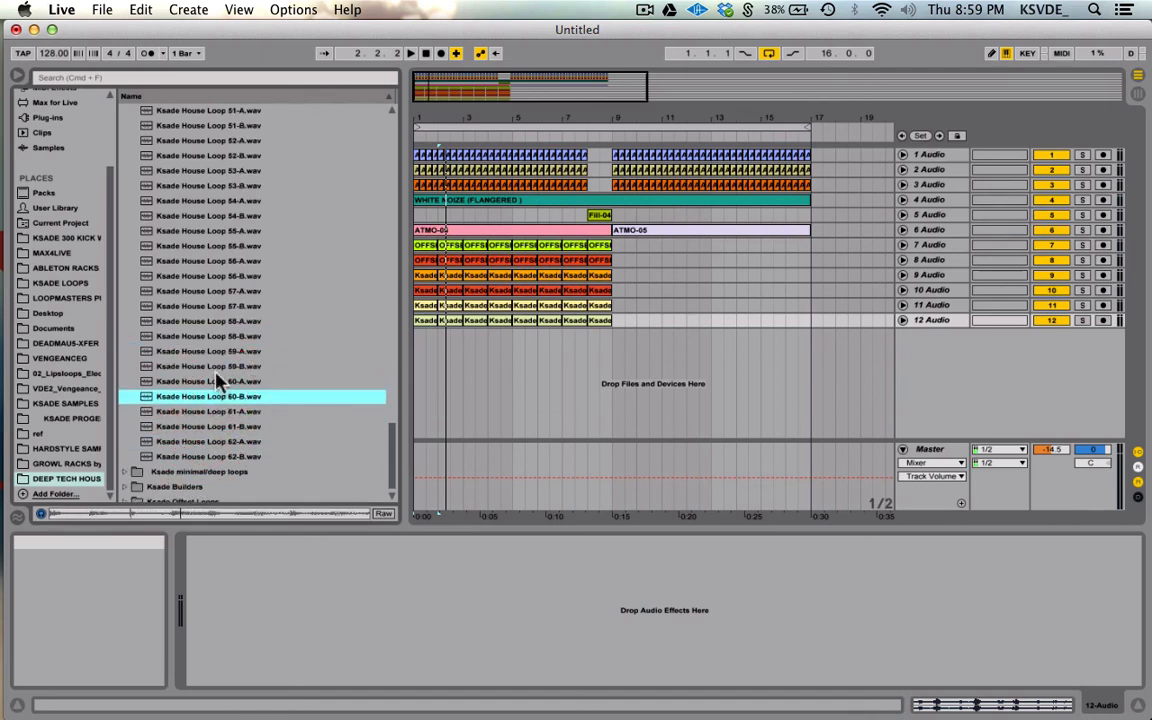
left_click(203, 441)
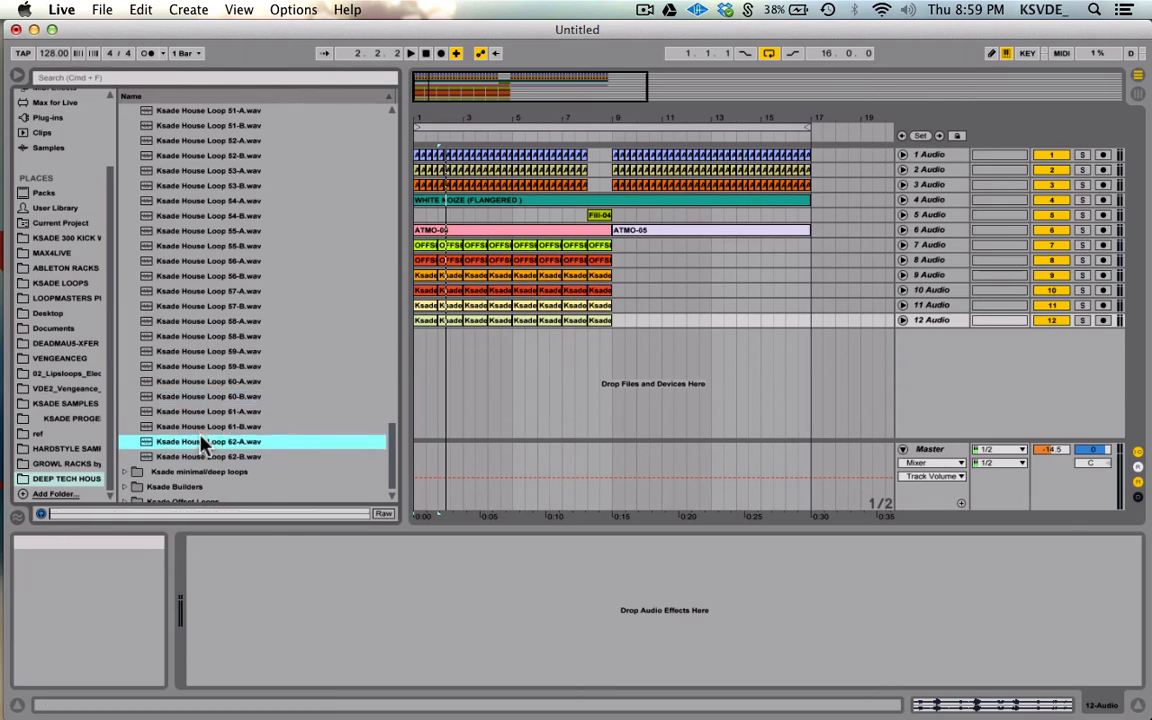
left_click(238, 200)
left_click(232, 216)
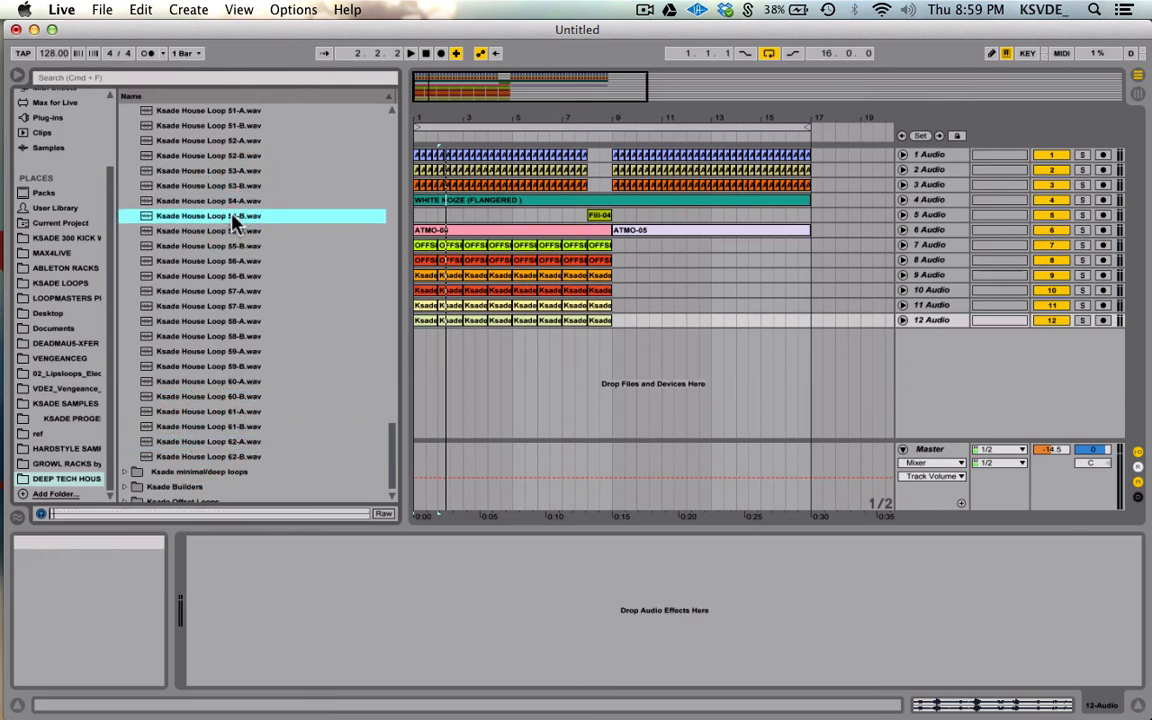
Step: Replace the clips on 12 Audio with Ksade House Loop 54-A, duplicated from bar 1 up to bar 9, and play the arrangement
left_click(249, 202)
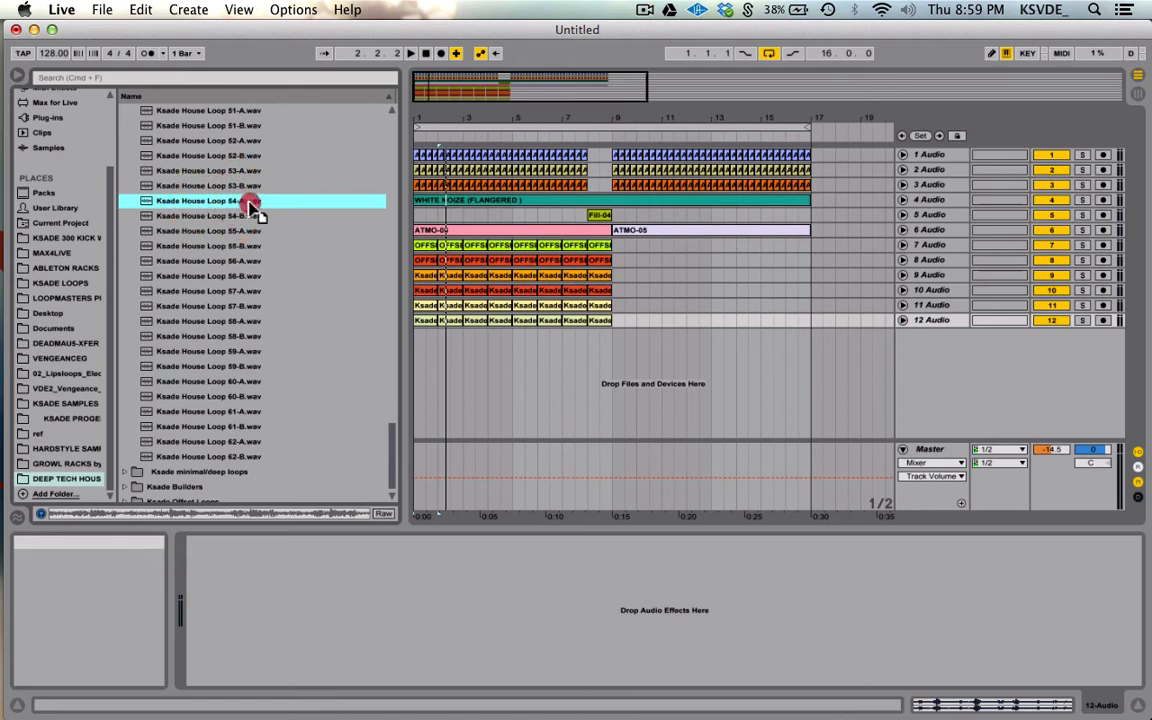
left_click_drag(252, 205, 419, 331)
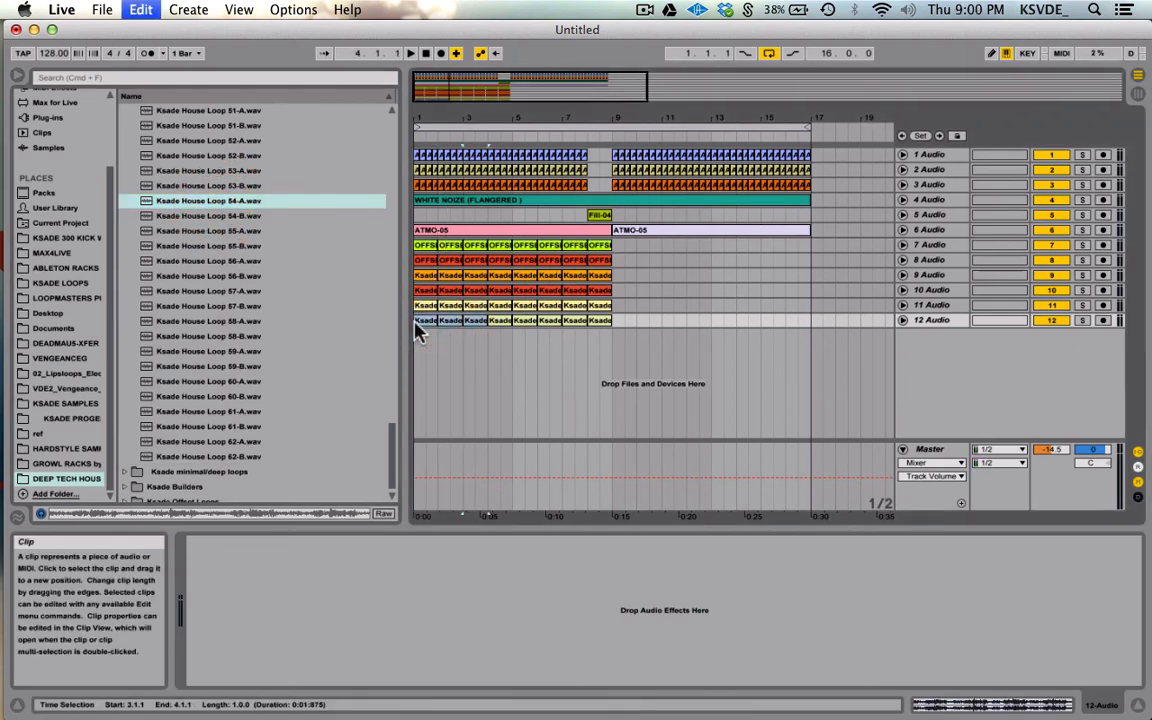
left_click(416, 324)
key("space")
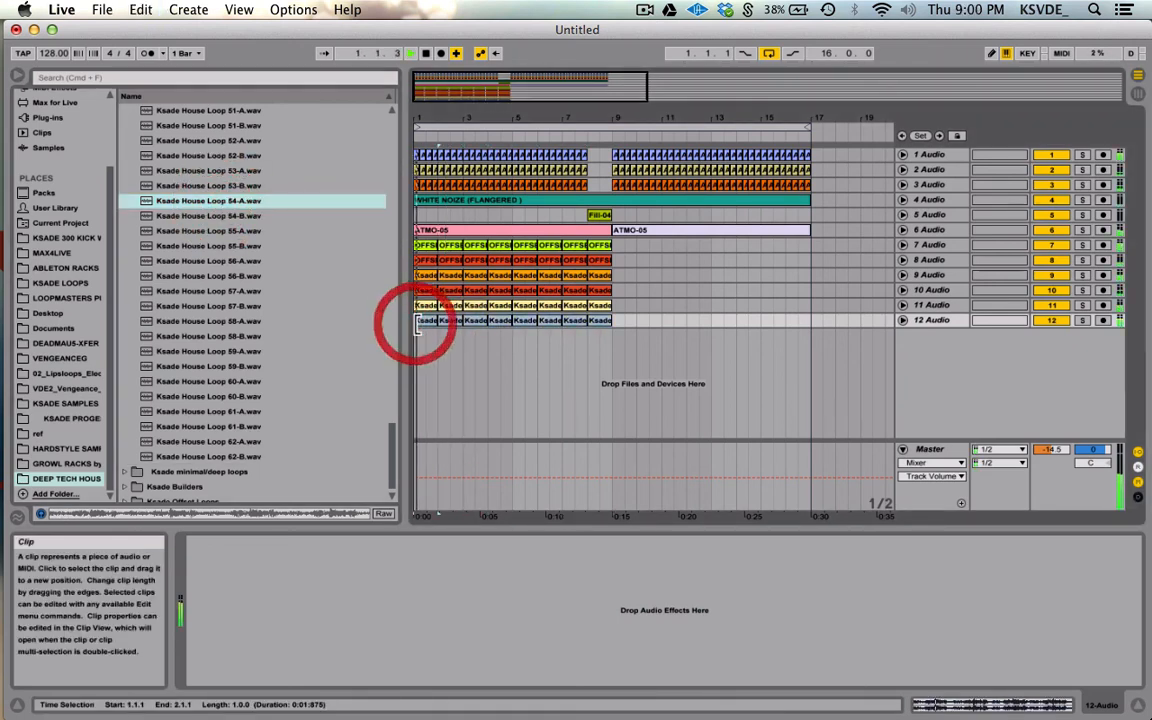
Step: Duplicate the clips of bars 1 to 9 on tracks 7 Audio to 12 Audio so they fill bars 9 to 17
left_click(601, 324)
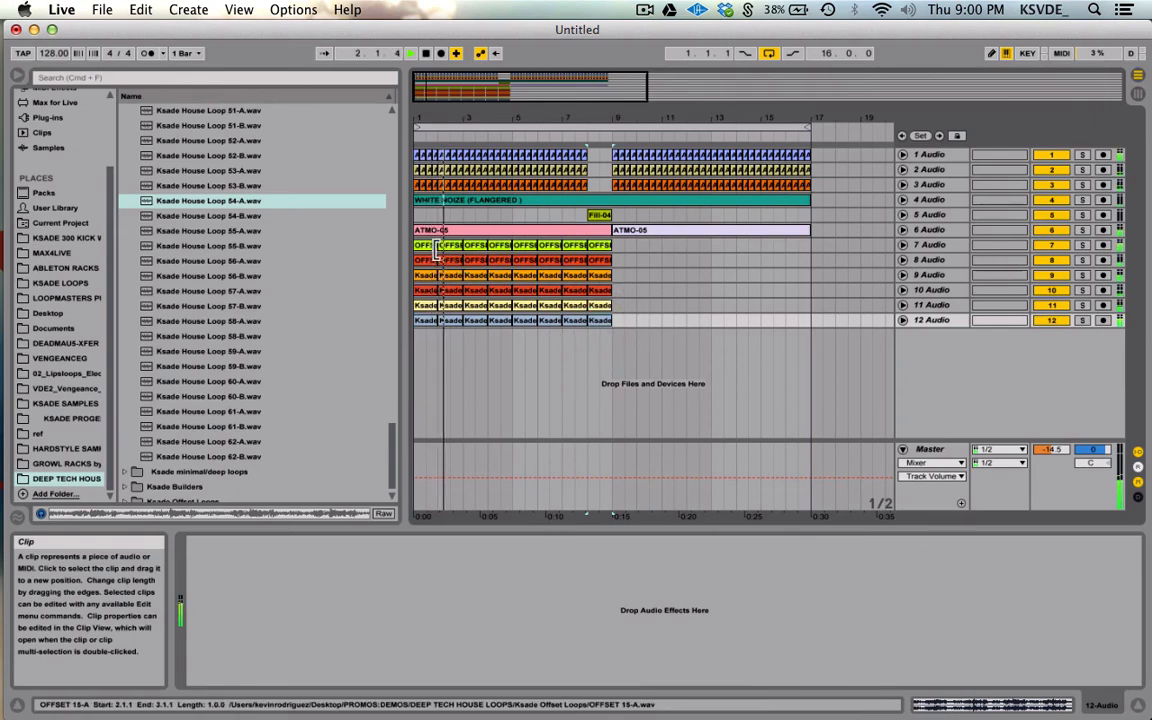
left_click(428, 245, "shift")
key("super+d")
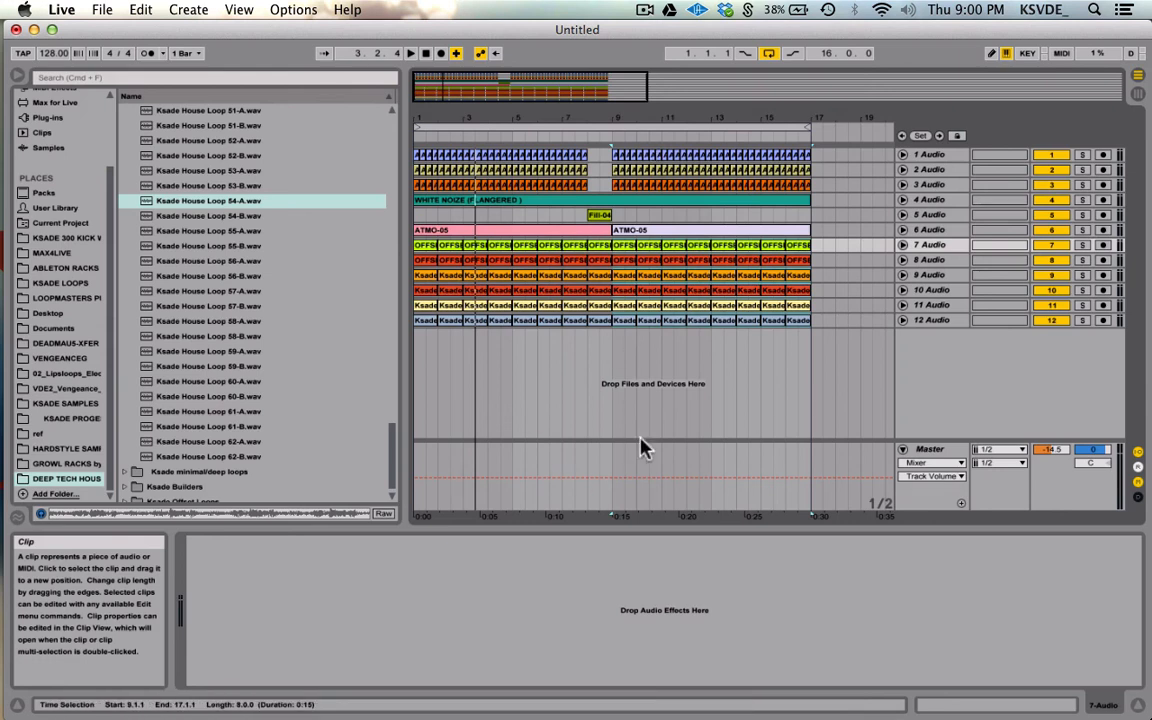
left_click(577, 406)
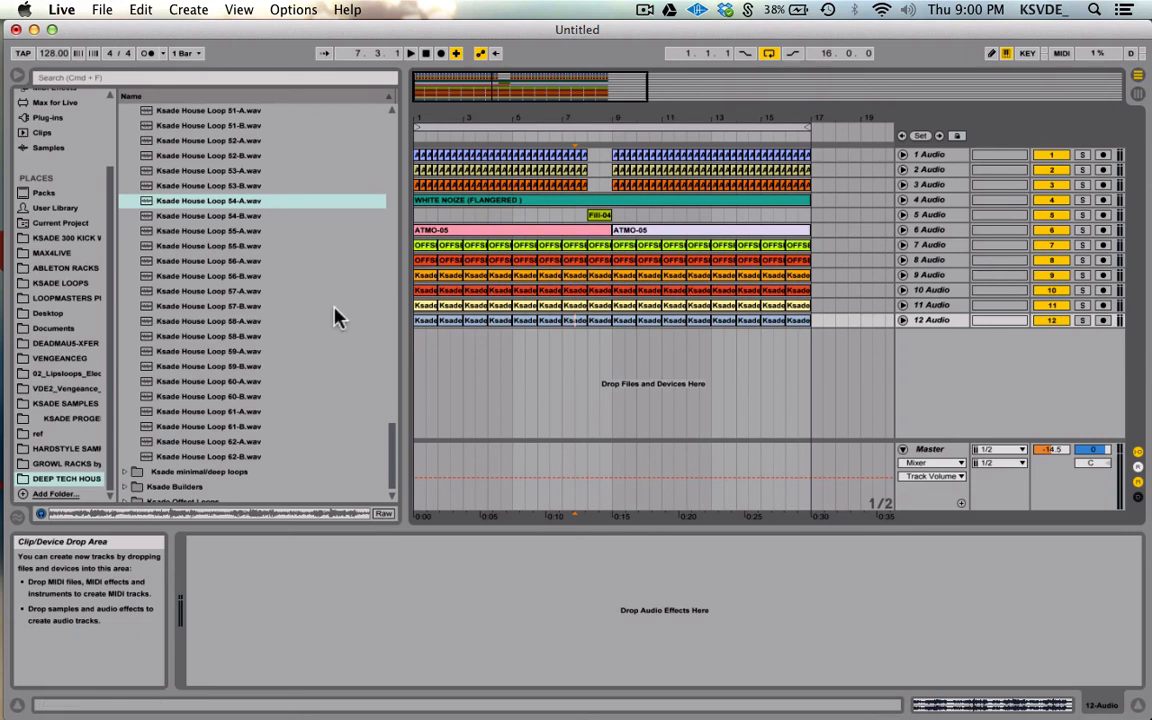
Step: Collapse the Ksade House Loops folder in the browser
scroll(335, 316, "up", 15)
left_click(124, 110)
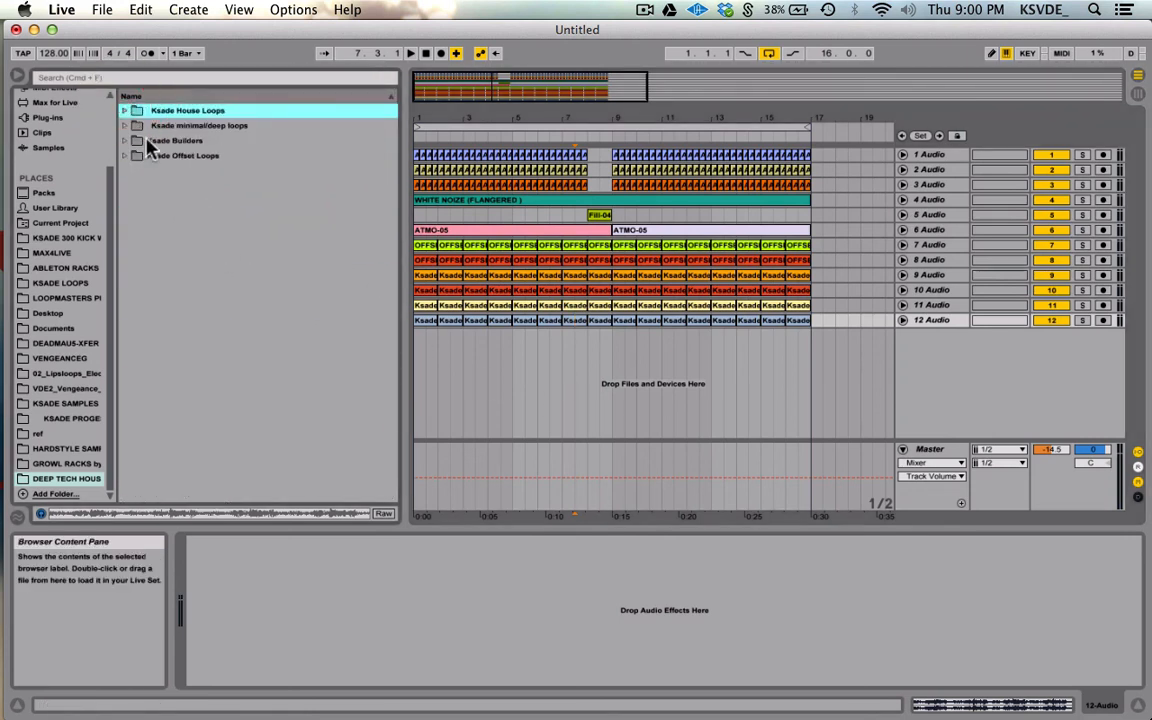